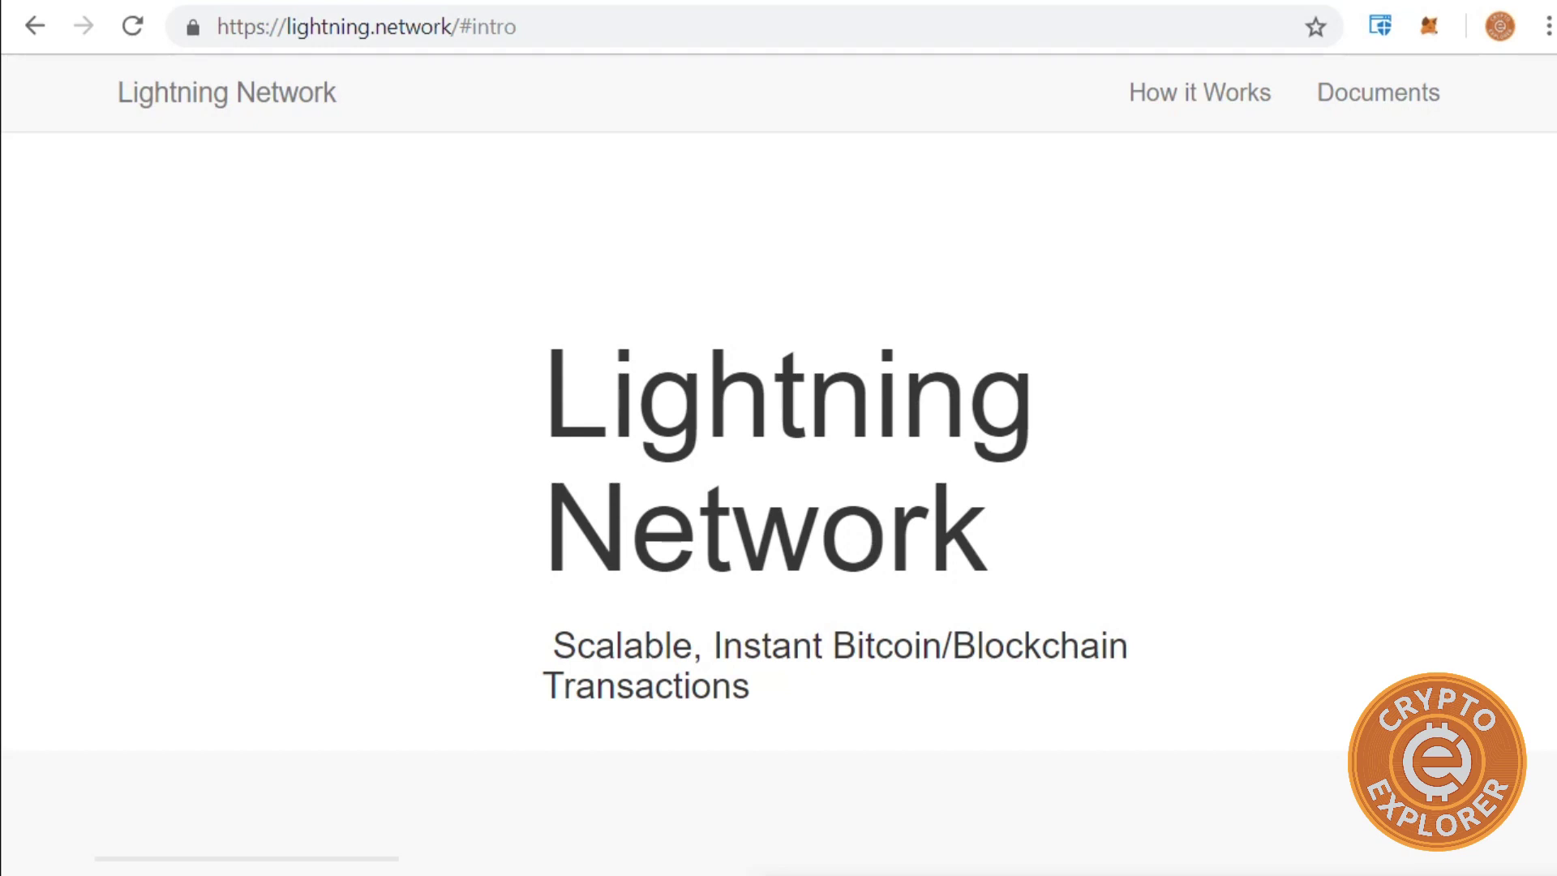
# Step: Scroll up and down through the current Lightning Network page
pyautogui.scroll(-3, 211, 640)
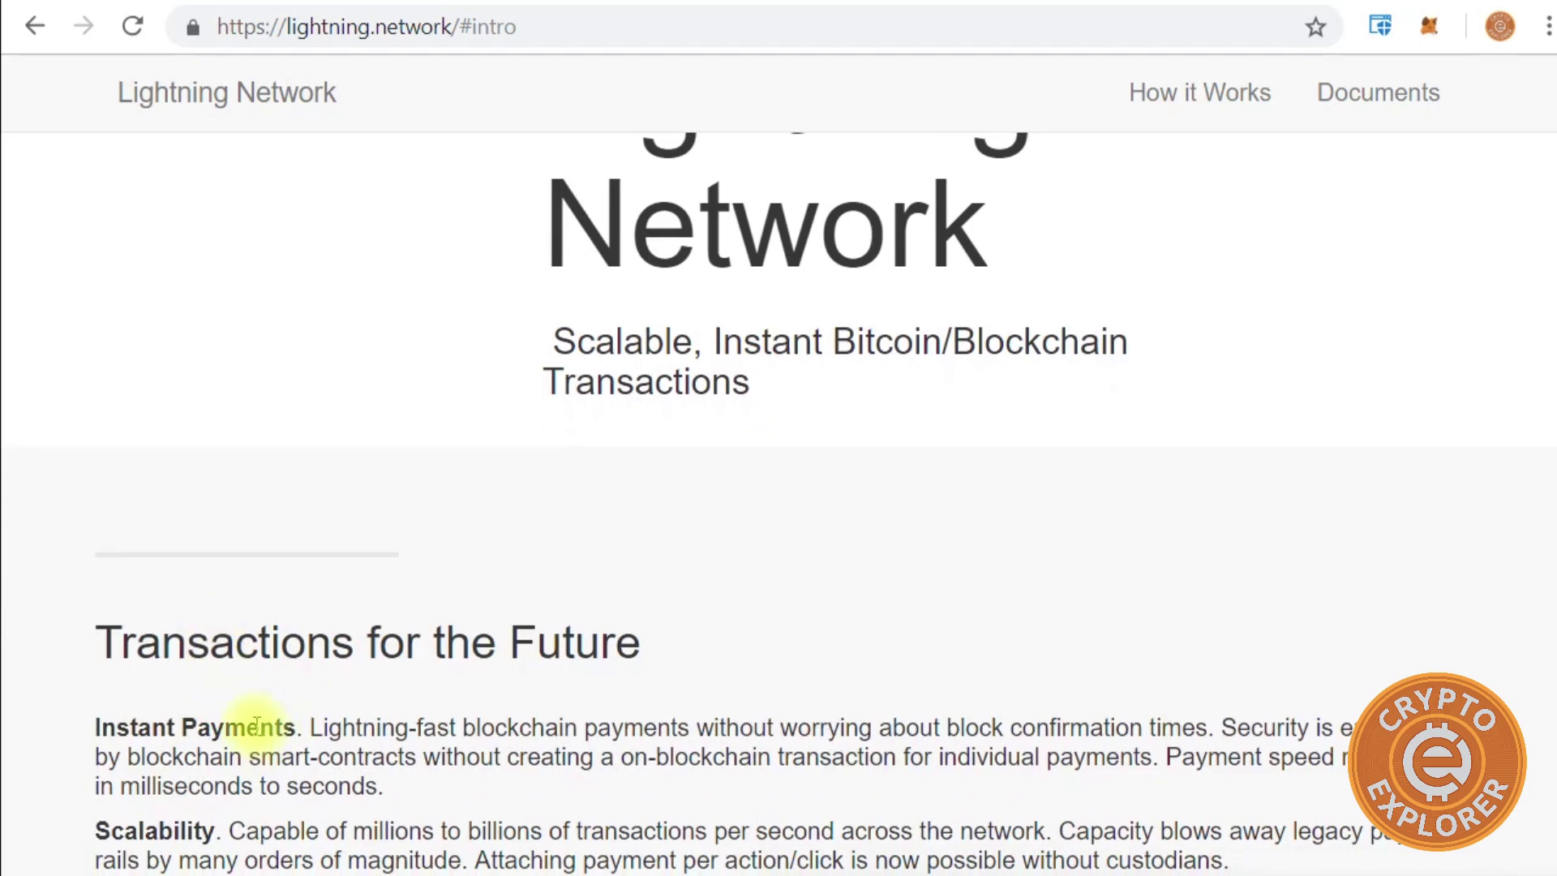
pyautogui.scroll(-3, 235, 637)
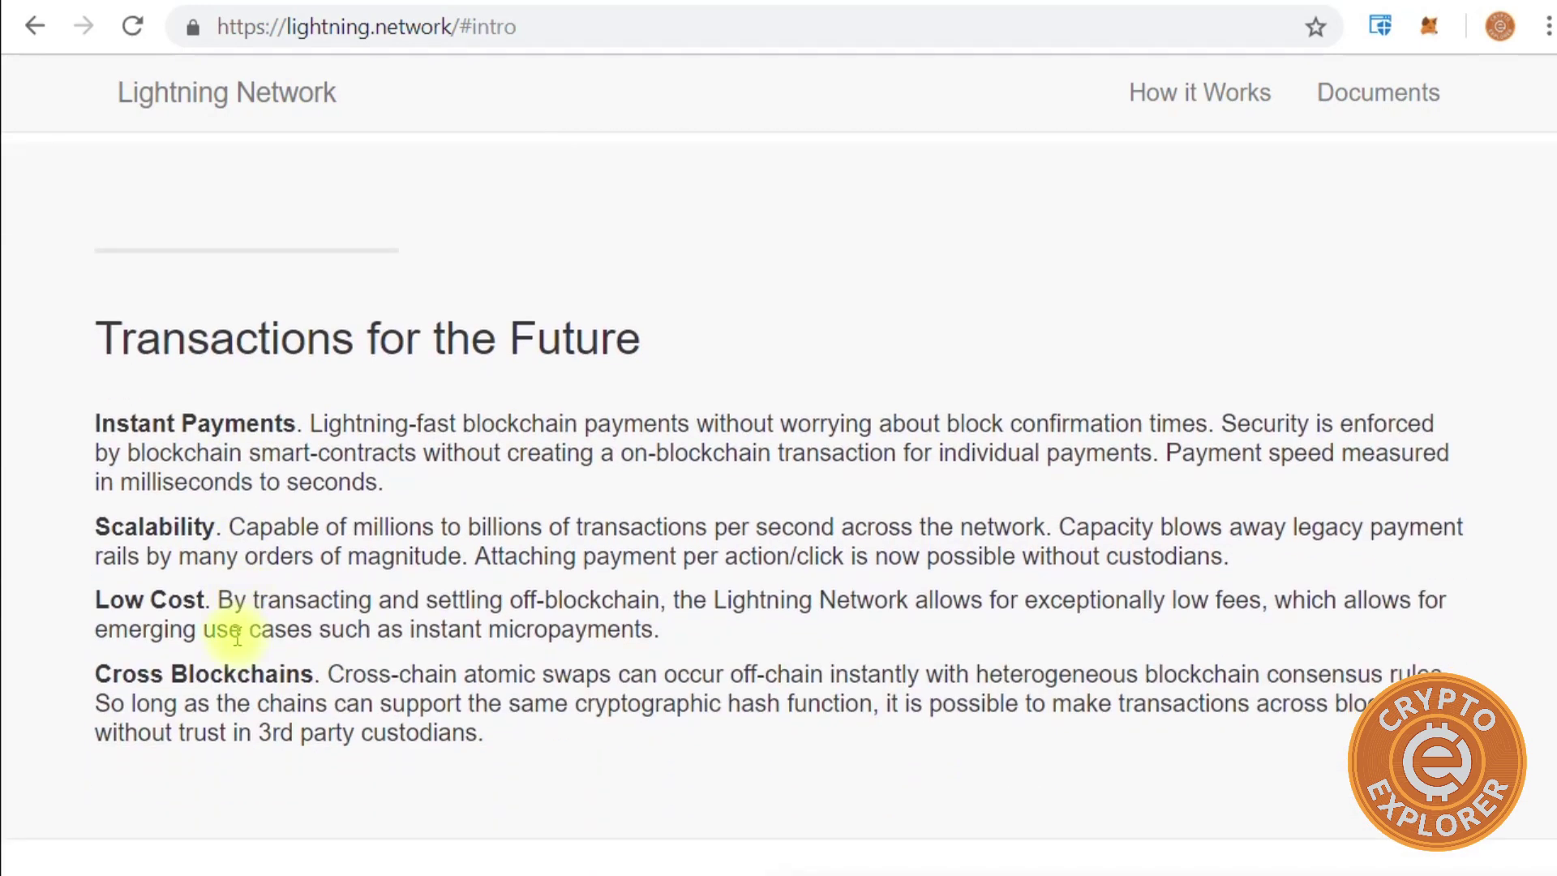
pyautogui.scroll(-2, 237, 636)
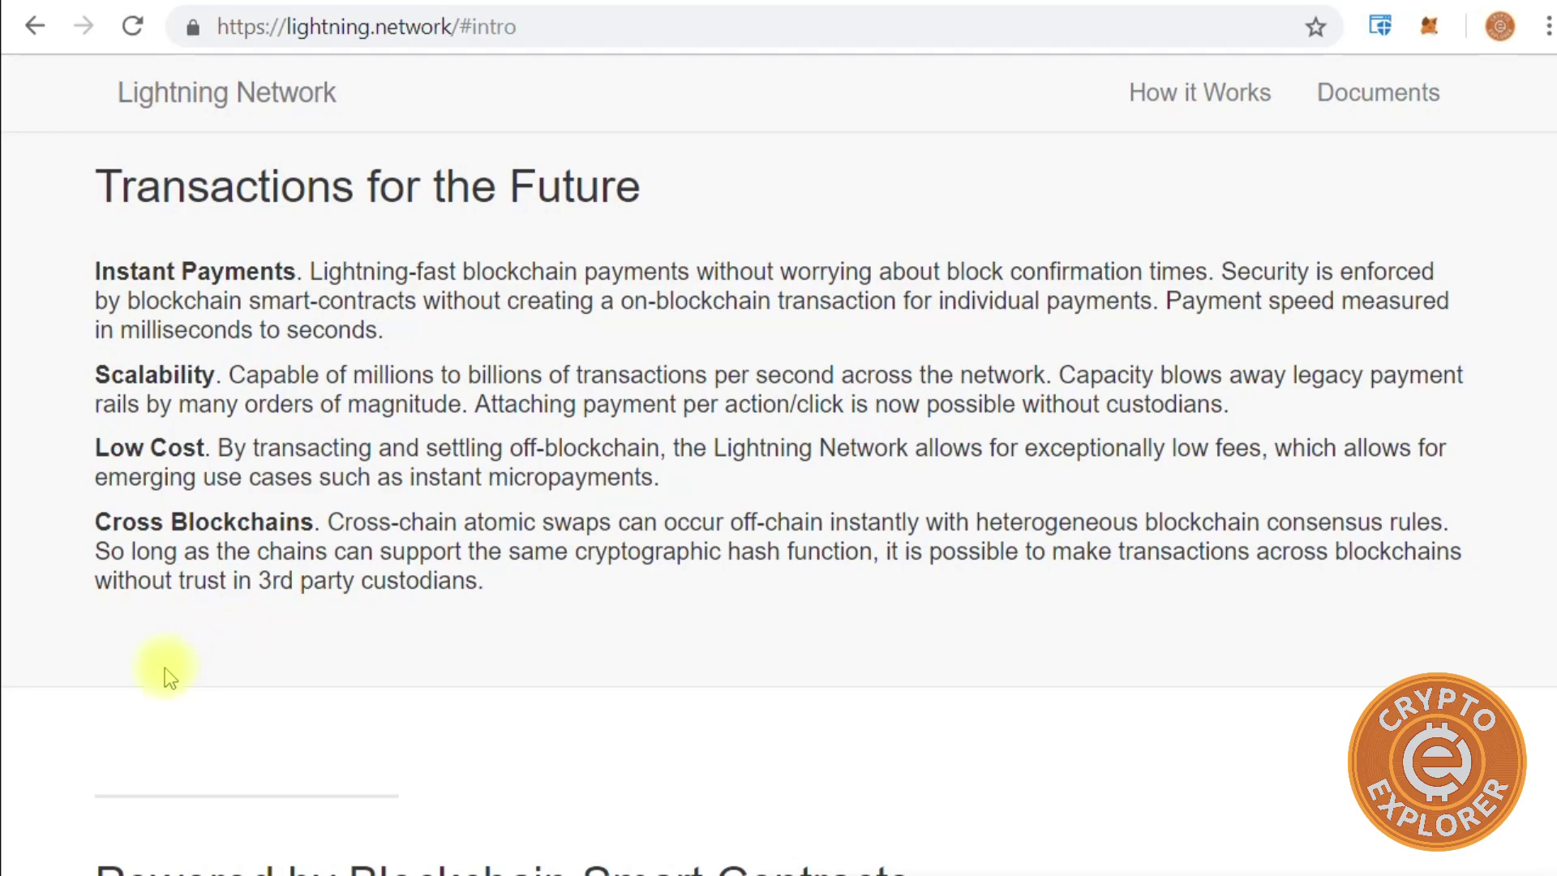
pyautogui.scroll(3, 164, 668)
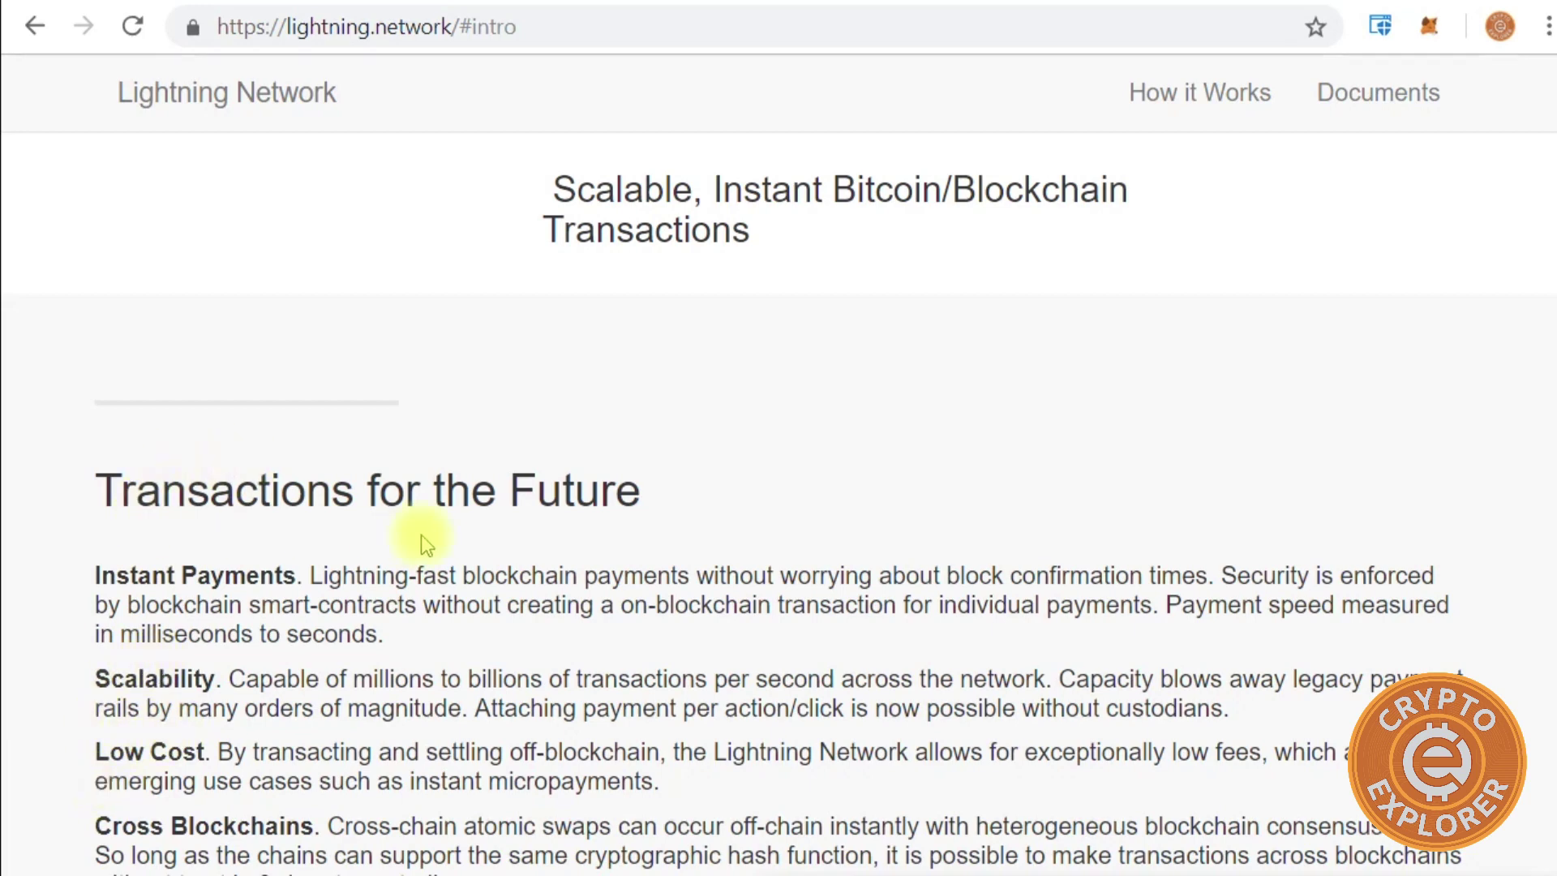
pyautogui.scroll(2, 426, 538)
pyautogui.scroll(3, 430, 540)
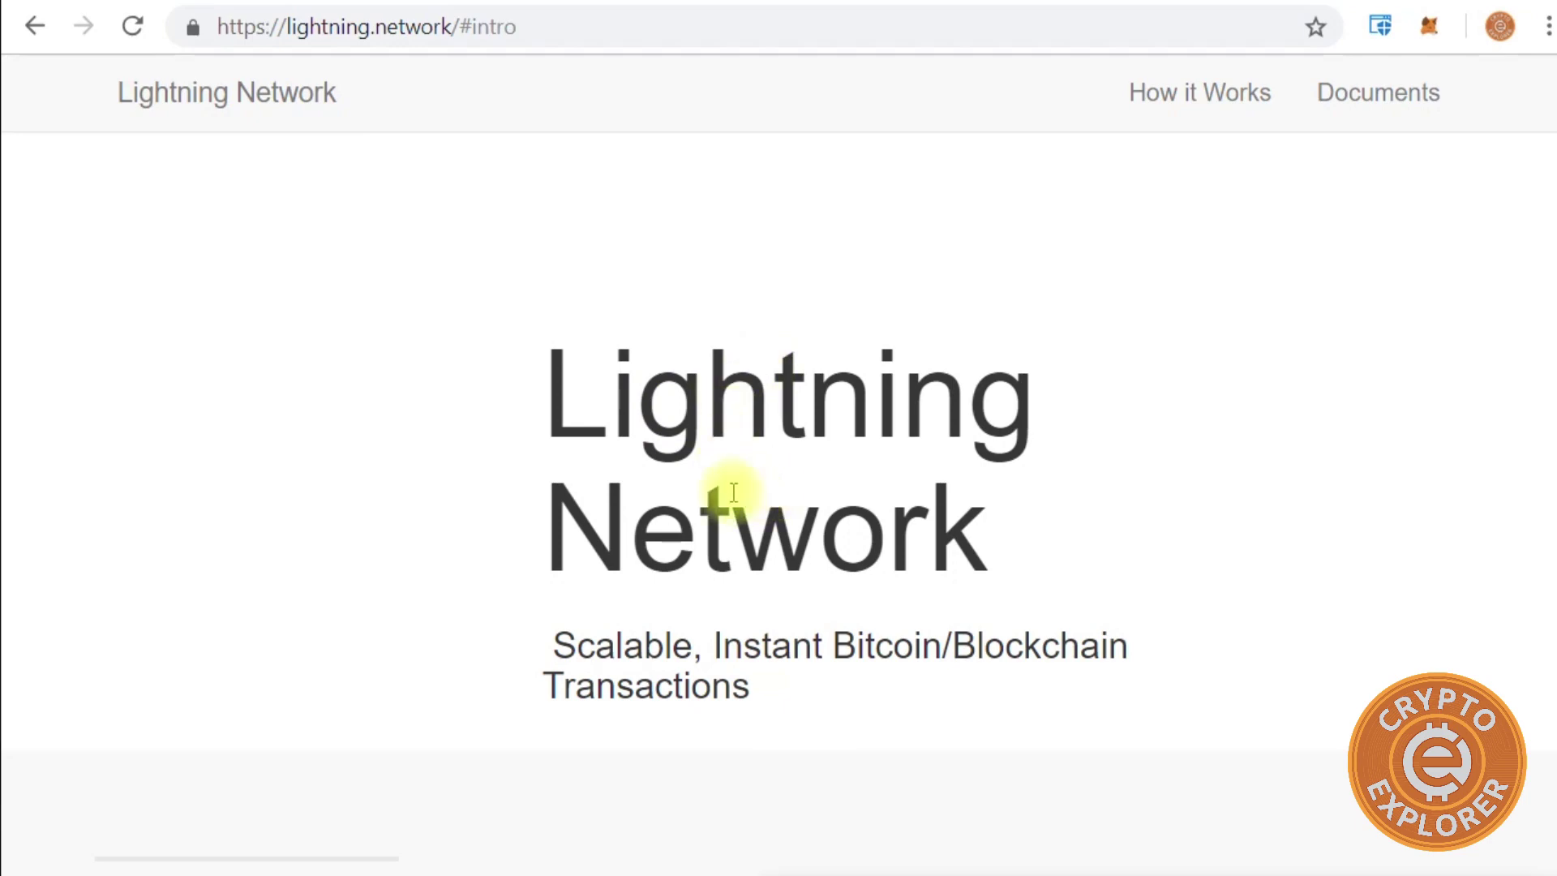
pyautogui.scroll(-9, 892, 349)
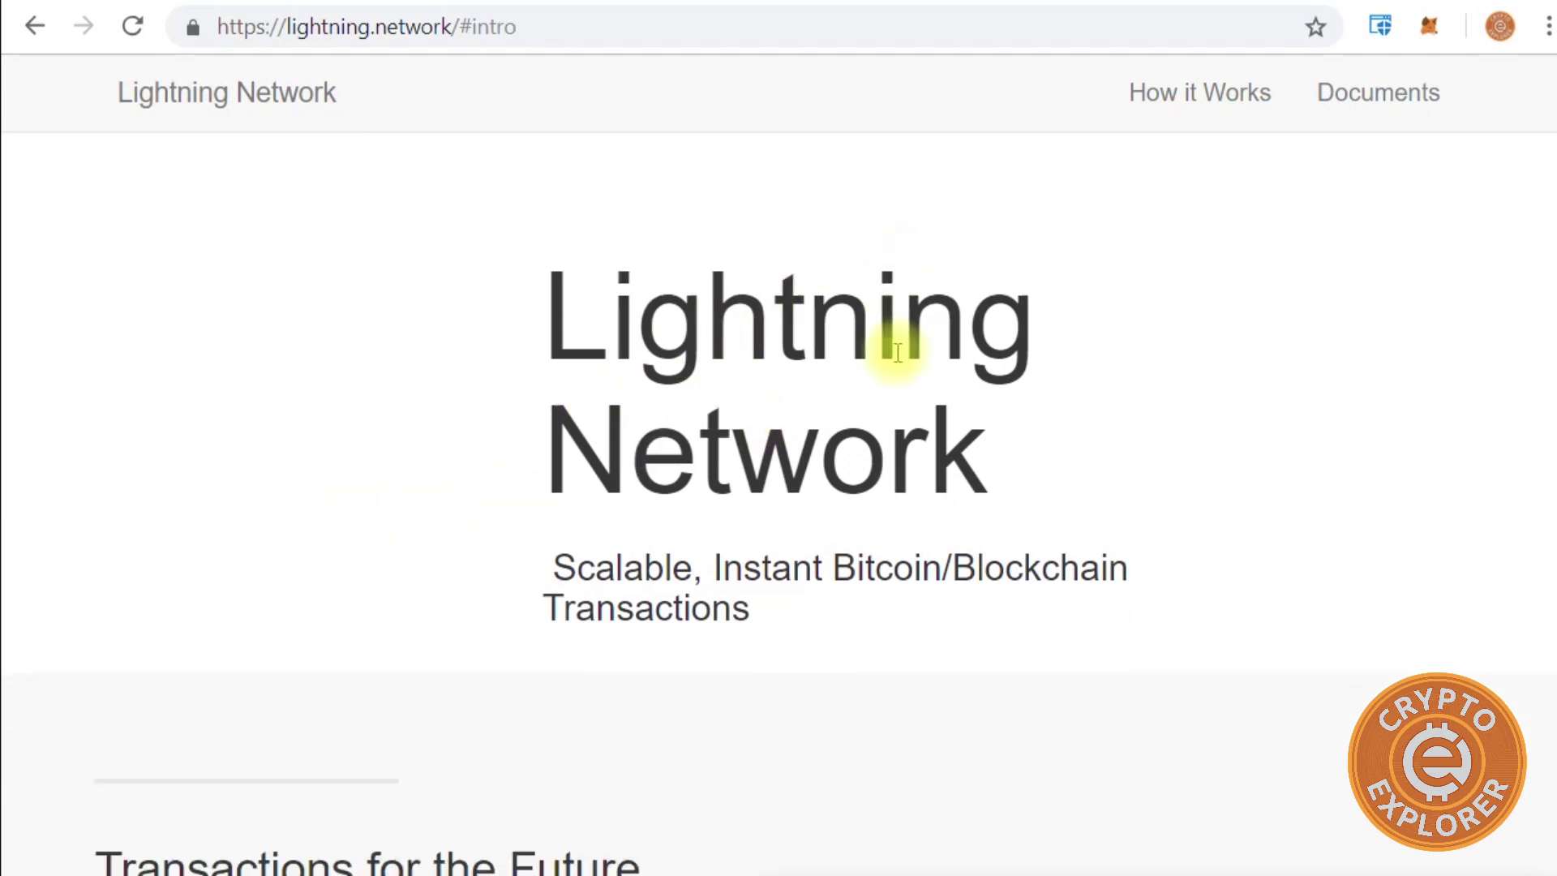
pyautogui.scroll(2, 858, 352)
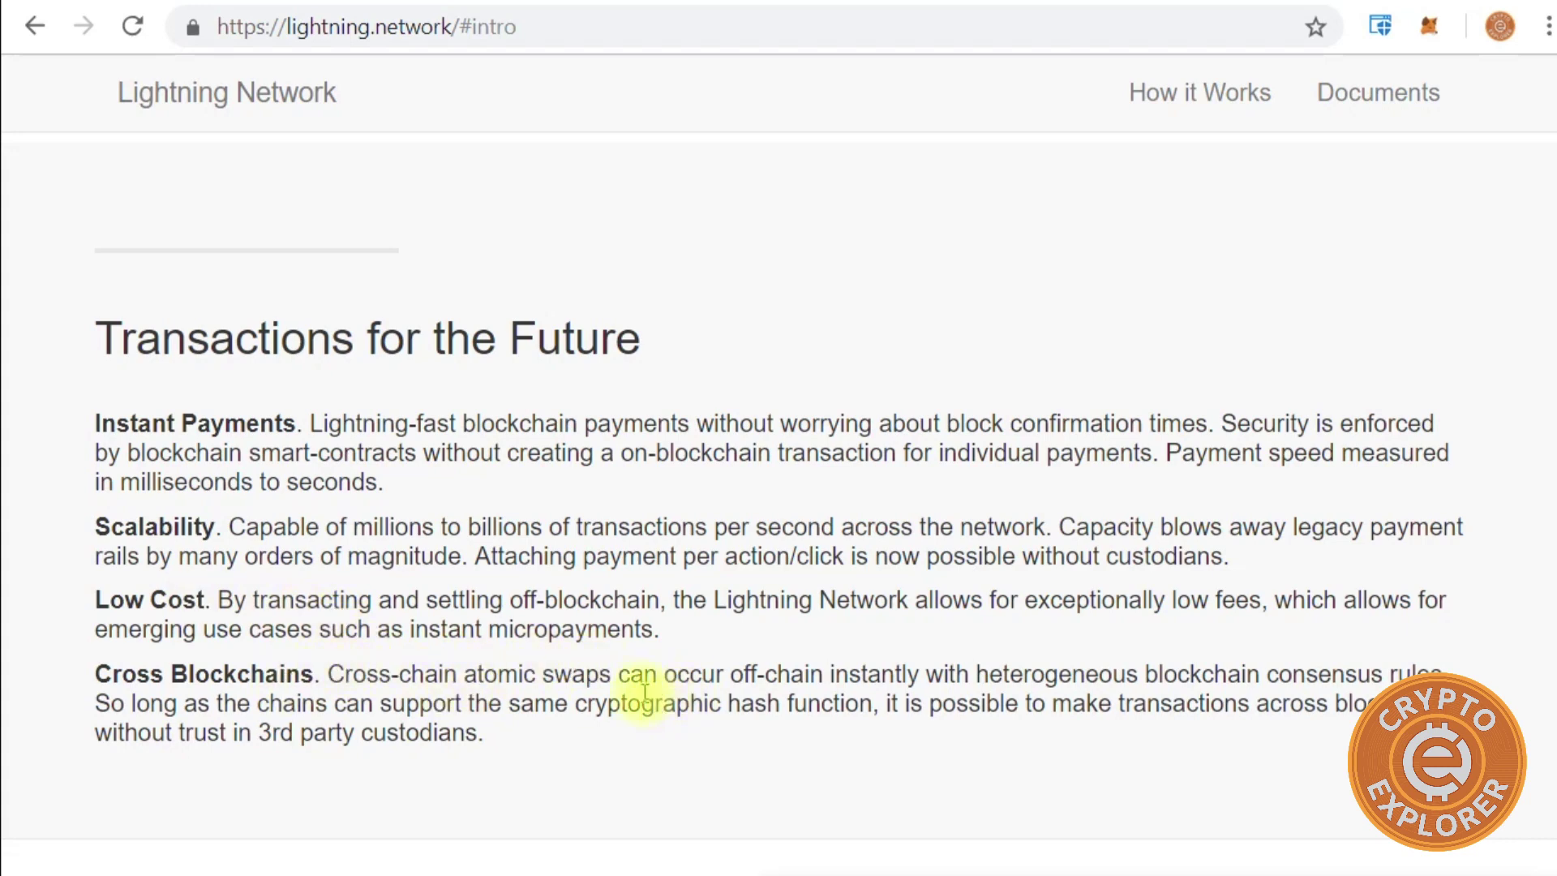
pyautogui.scroll(-9, 644, 693)
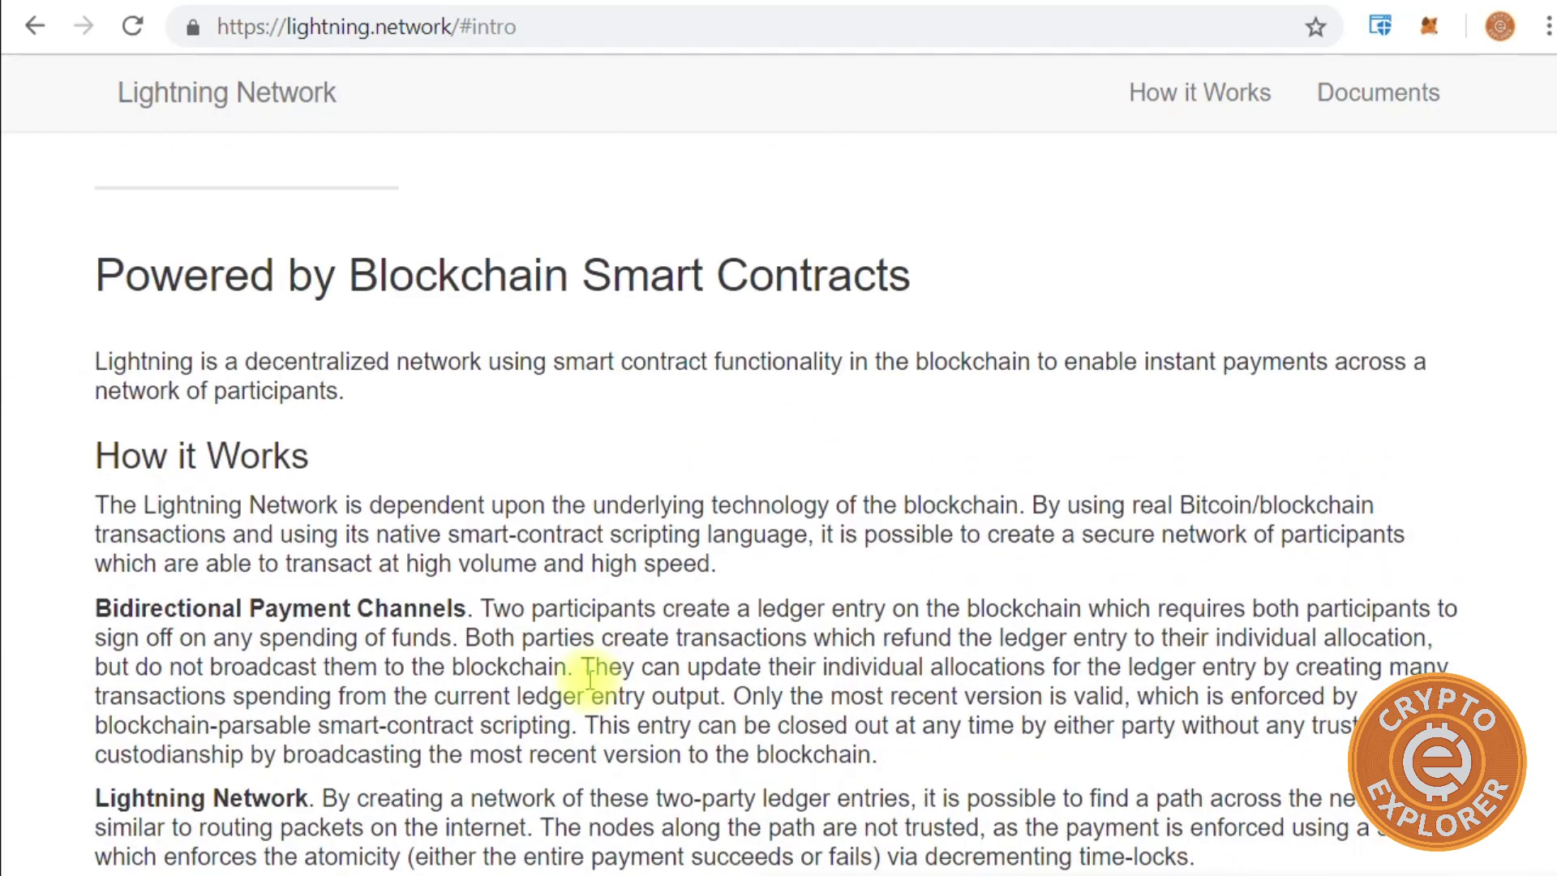
pyautogui.scroll(-4, 589, 679)
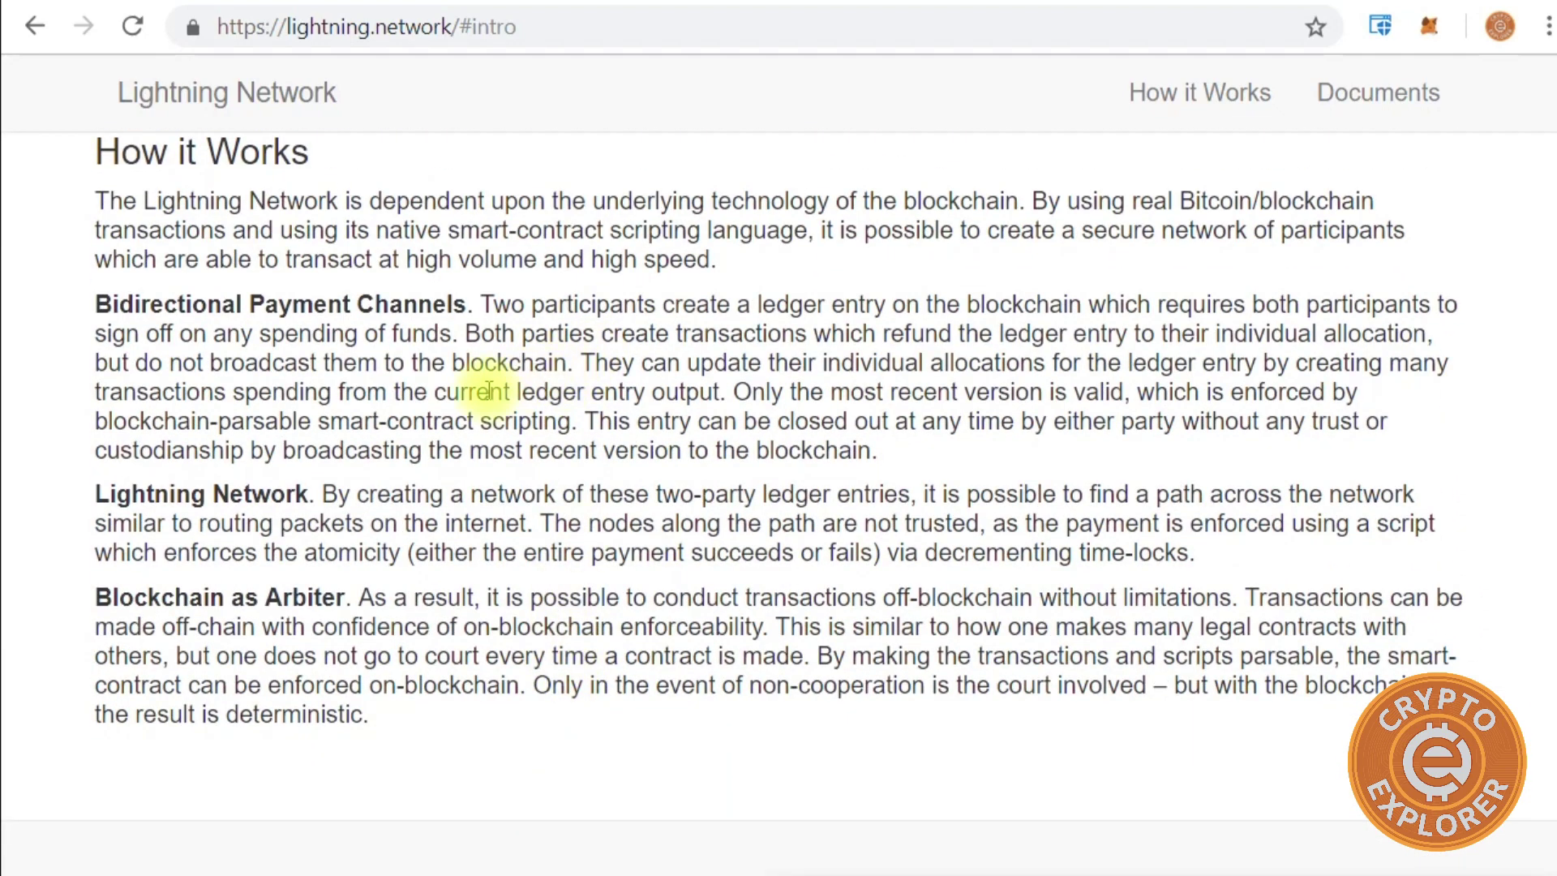
# Step: Go via How it Works to the Documents page and scroll its paper, summaries and slides
pyautogui.click(1177, 99)
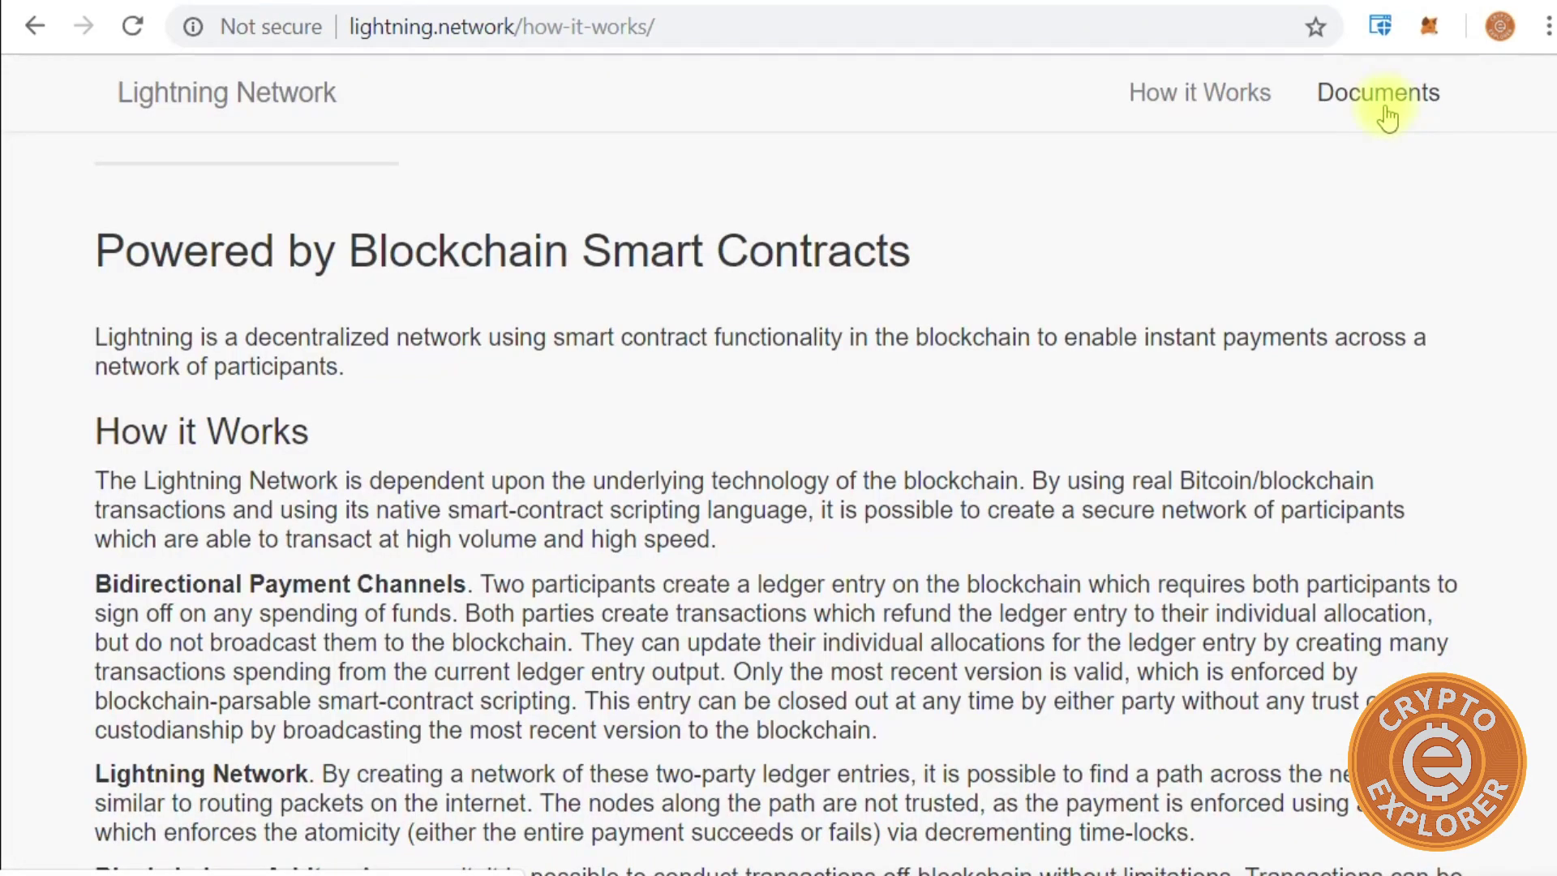
pyautogui.click(1383, 110)
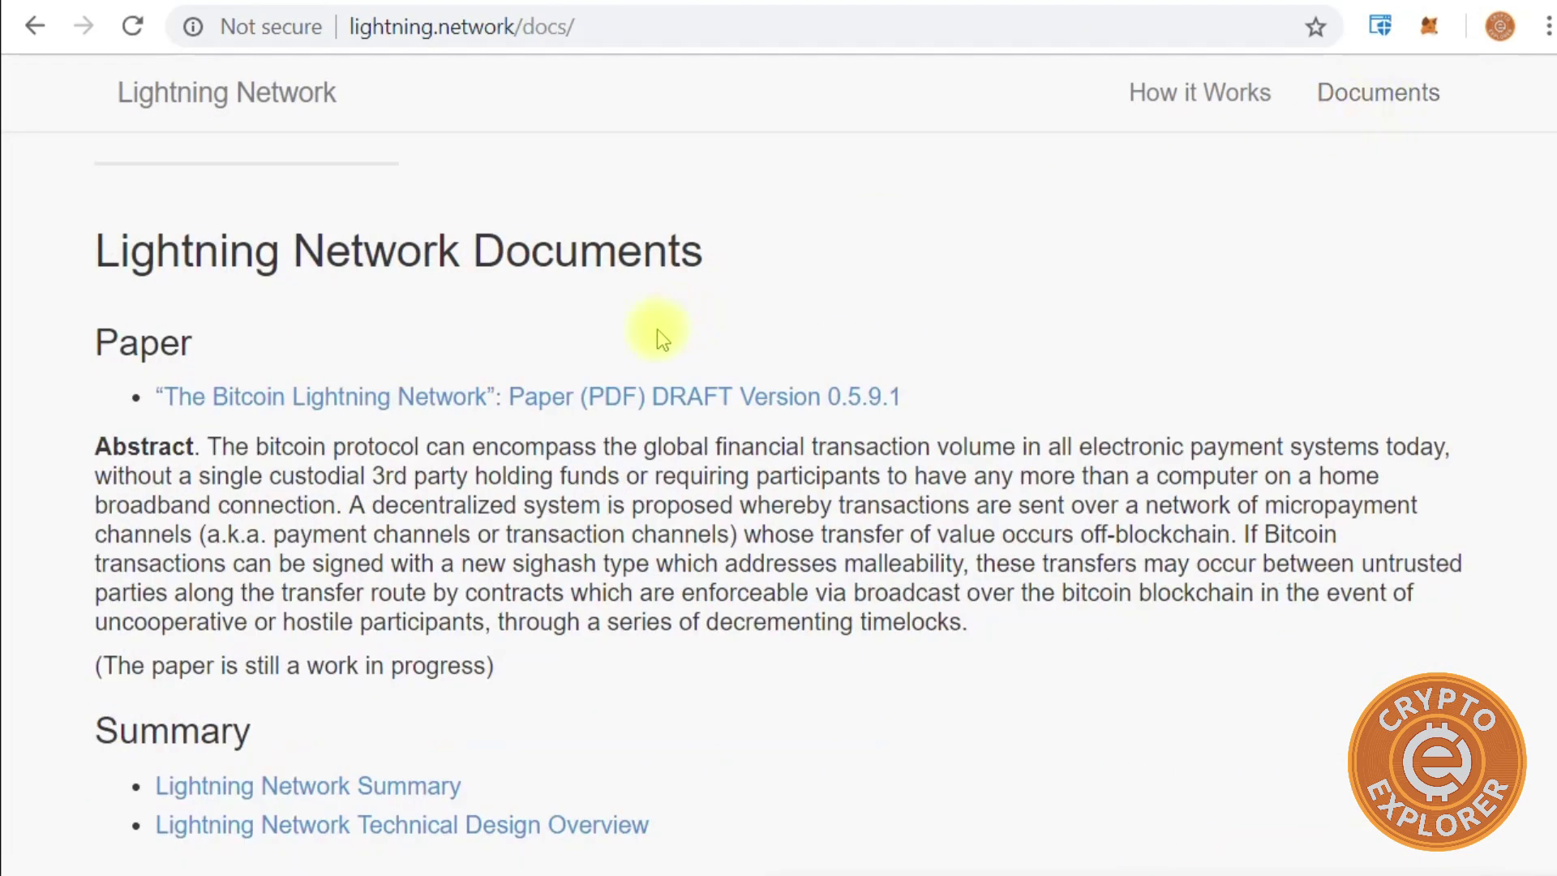
pyautogui.scroll(-1, 379, 476)
pyautogui.scroll(-4, 379, 477)
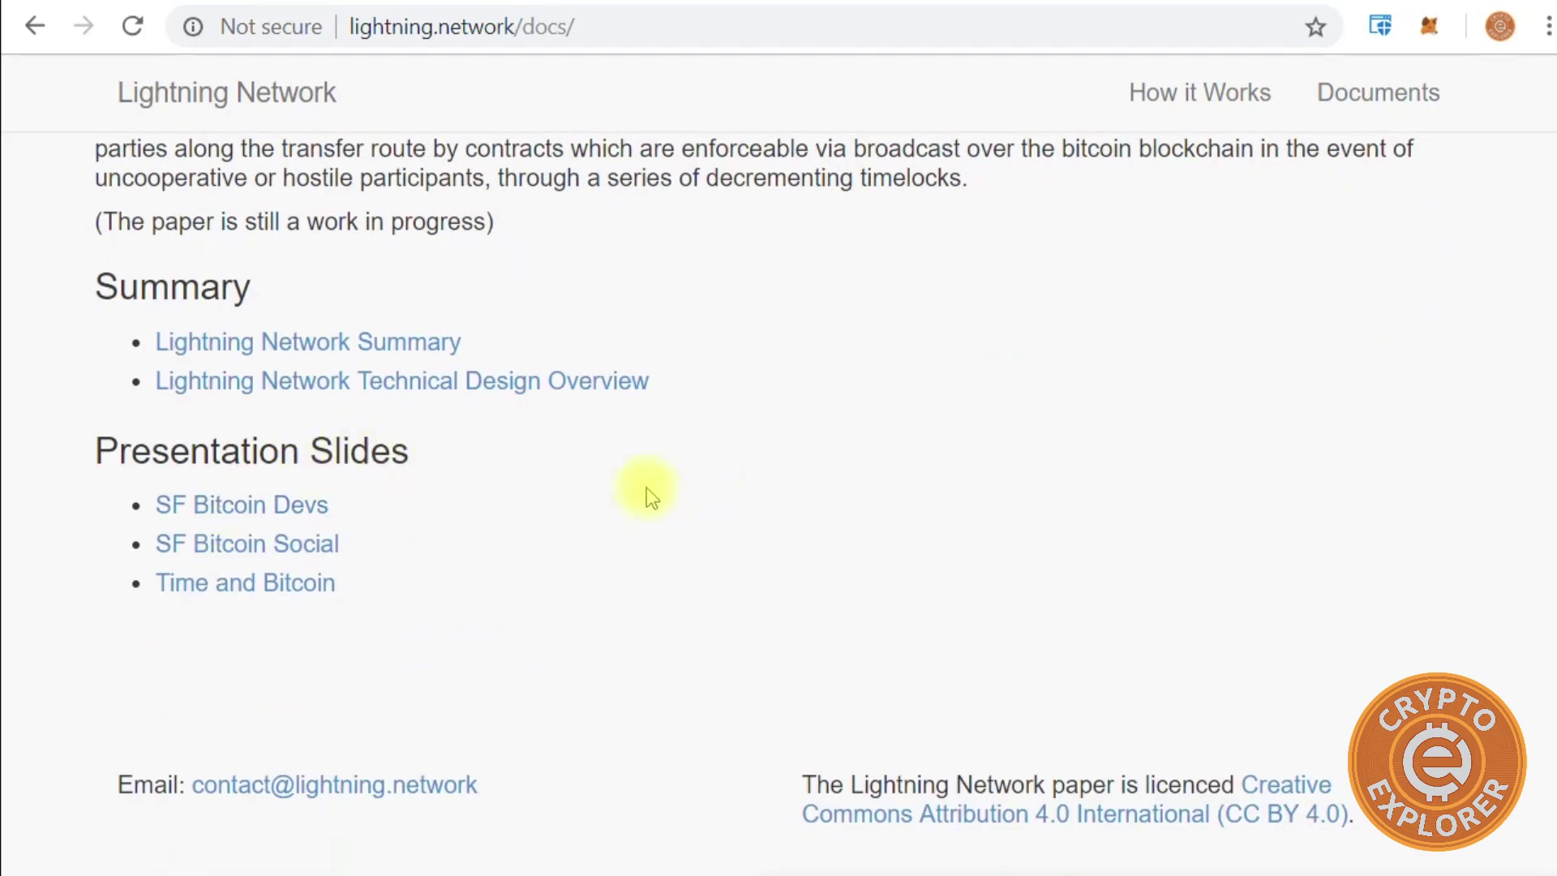
pyautogui.scroll(5, 646, 489)
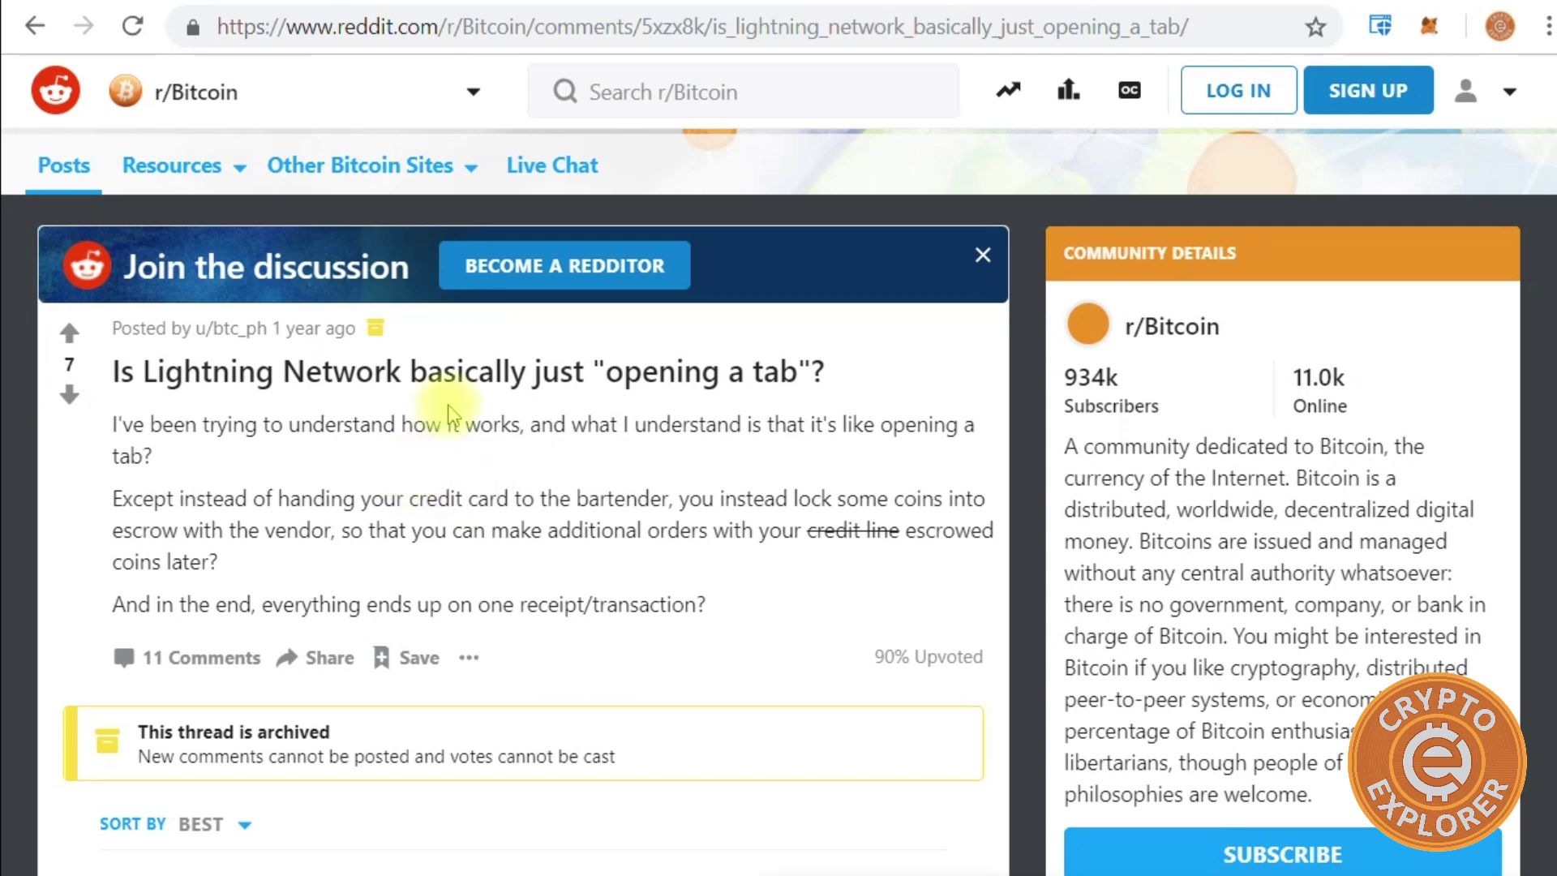
pyautogui.scroll(-2, 445, 412)
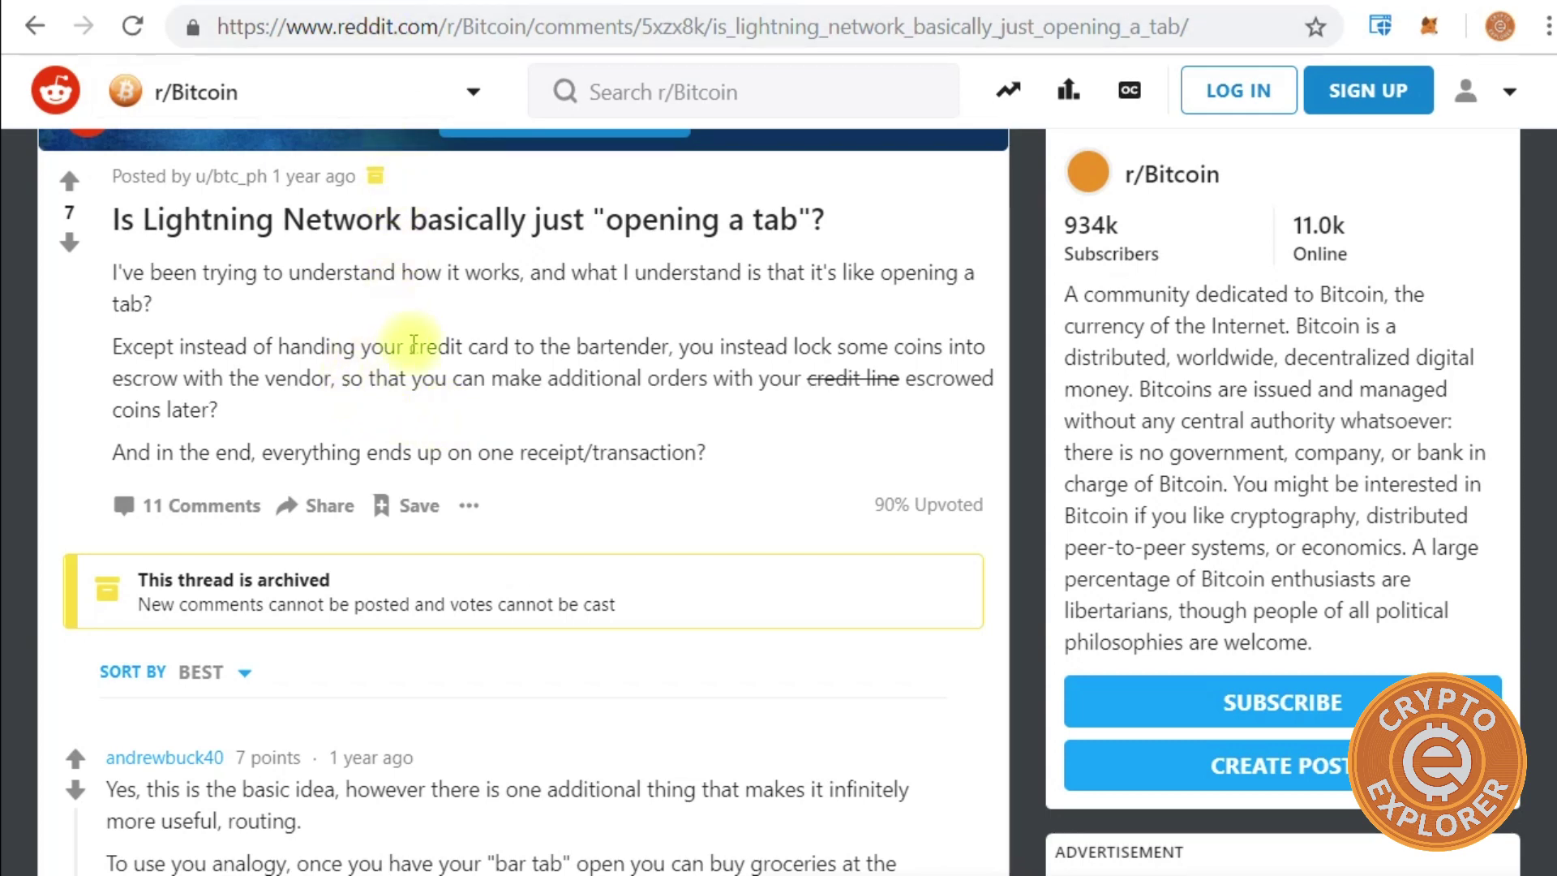
pyautogui.scroll(-2, 403, 448)
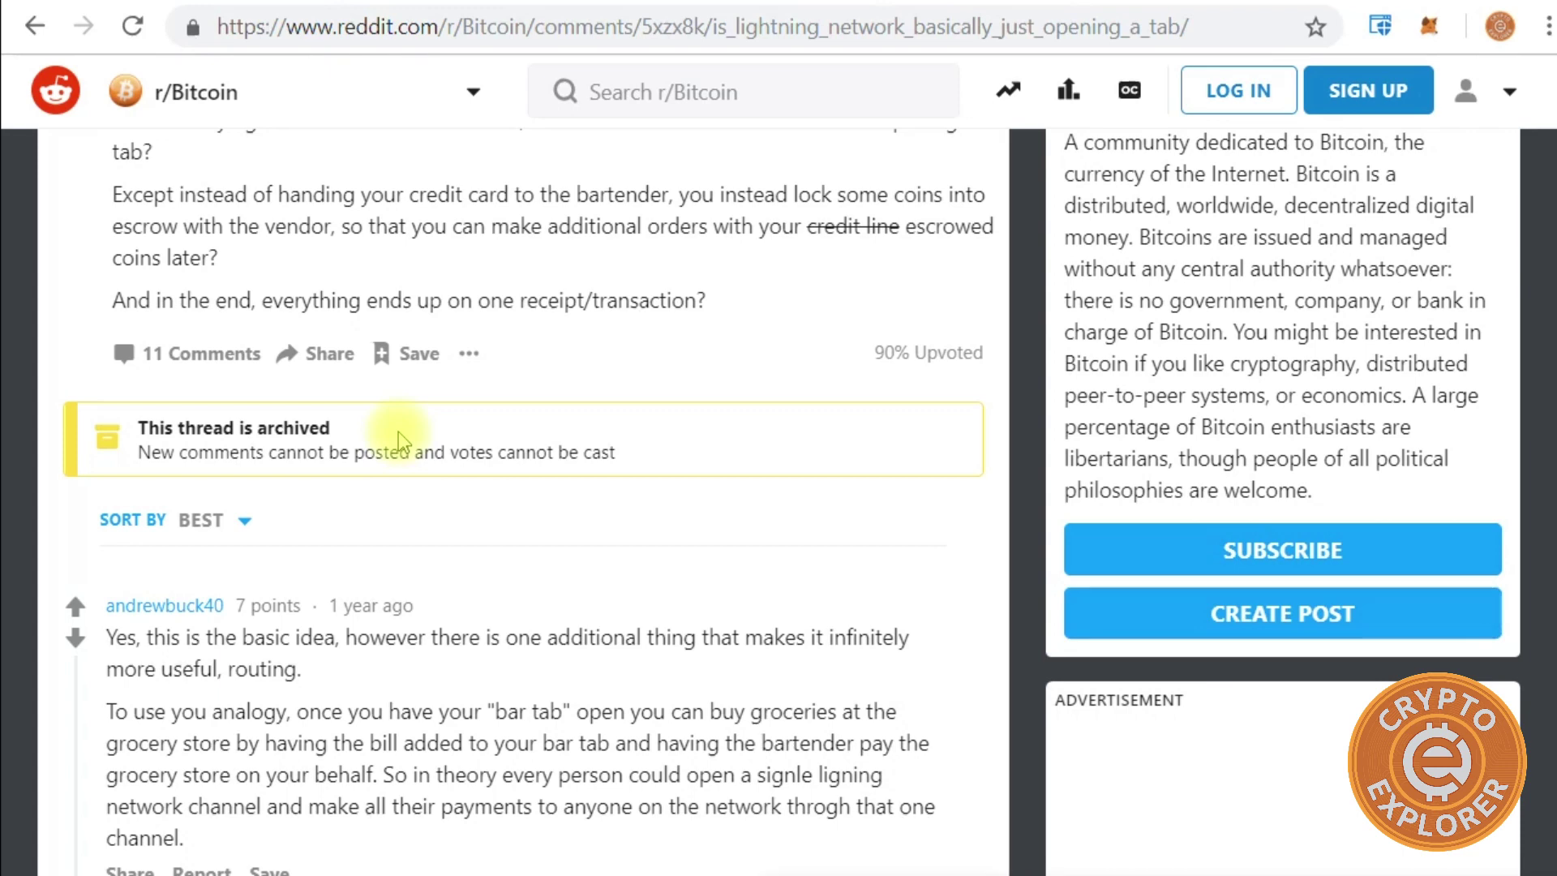
pyautogui.scroll(-2, 397, 435)
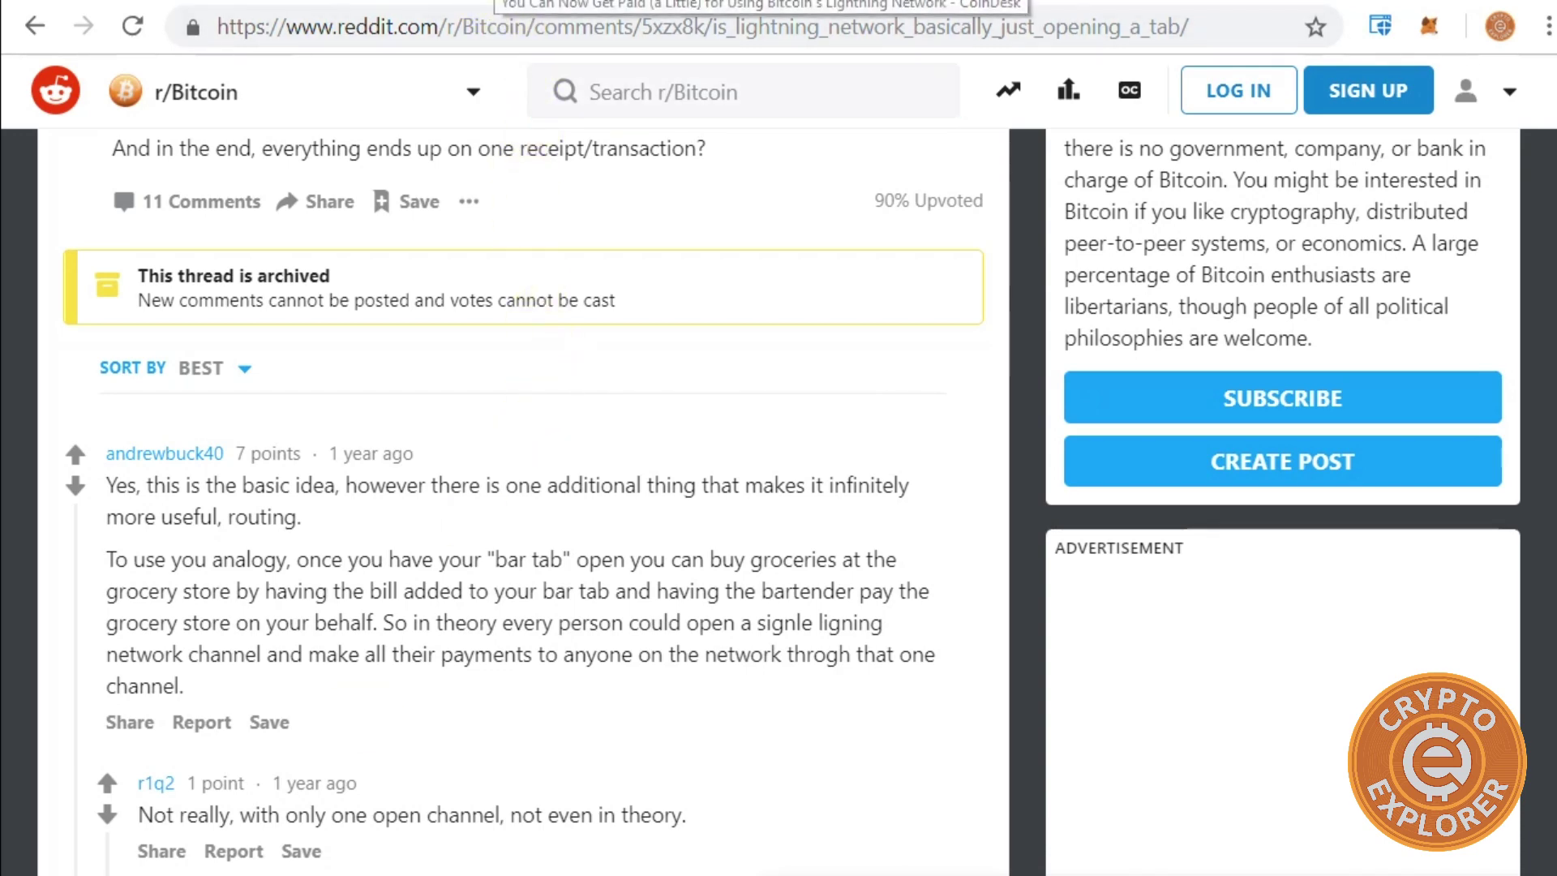
# Step: Switch to the CoinDesk Lightning fees article and read down from its top through the opening paragraphs
pyautogui.click(493, 7)
pyautogui.scroll(7, 487, 302)
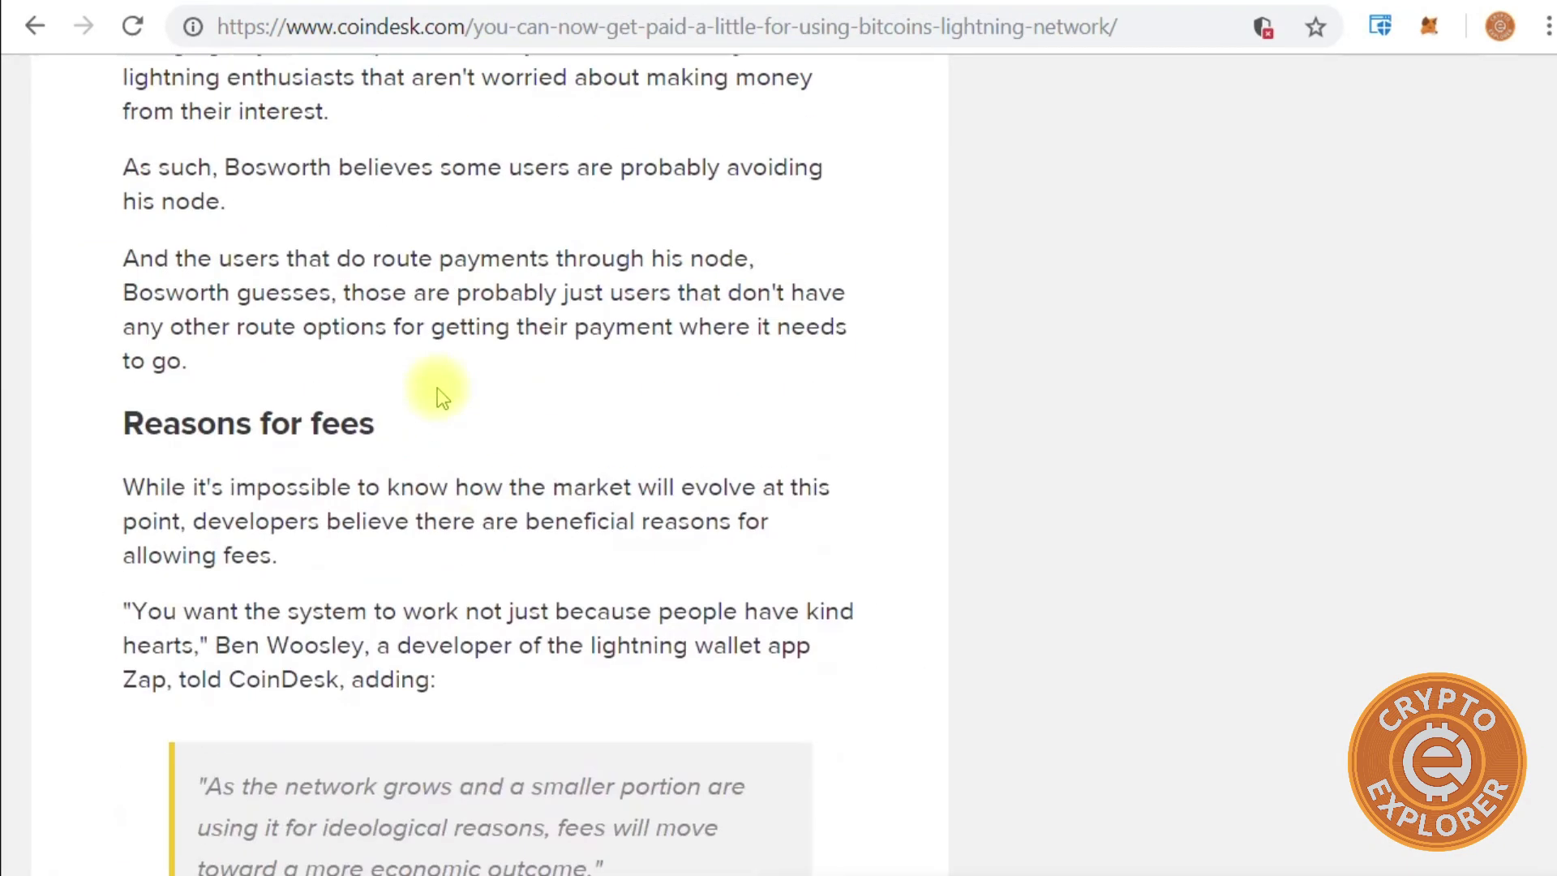
pyautogui.scroll(15, 1541, 450)
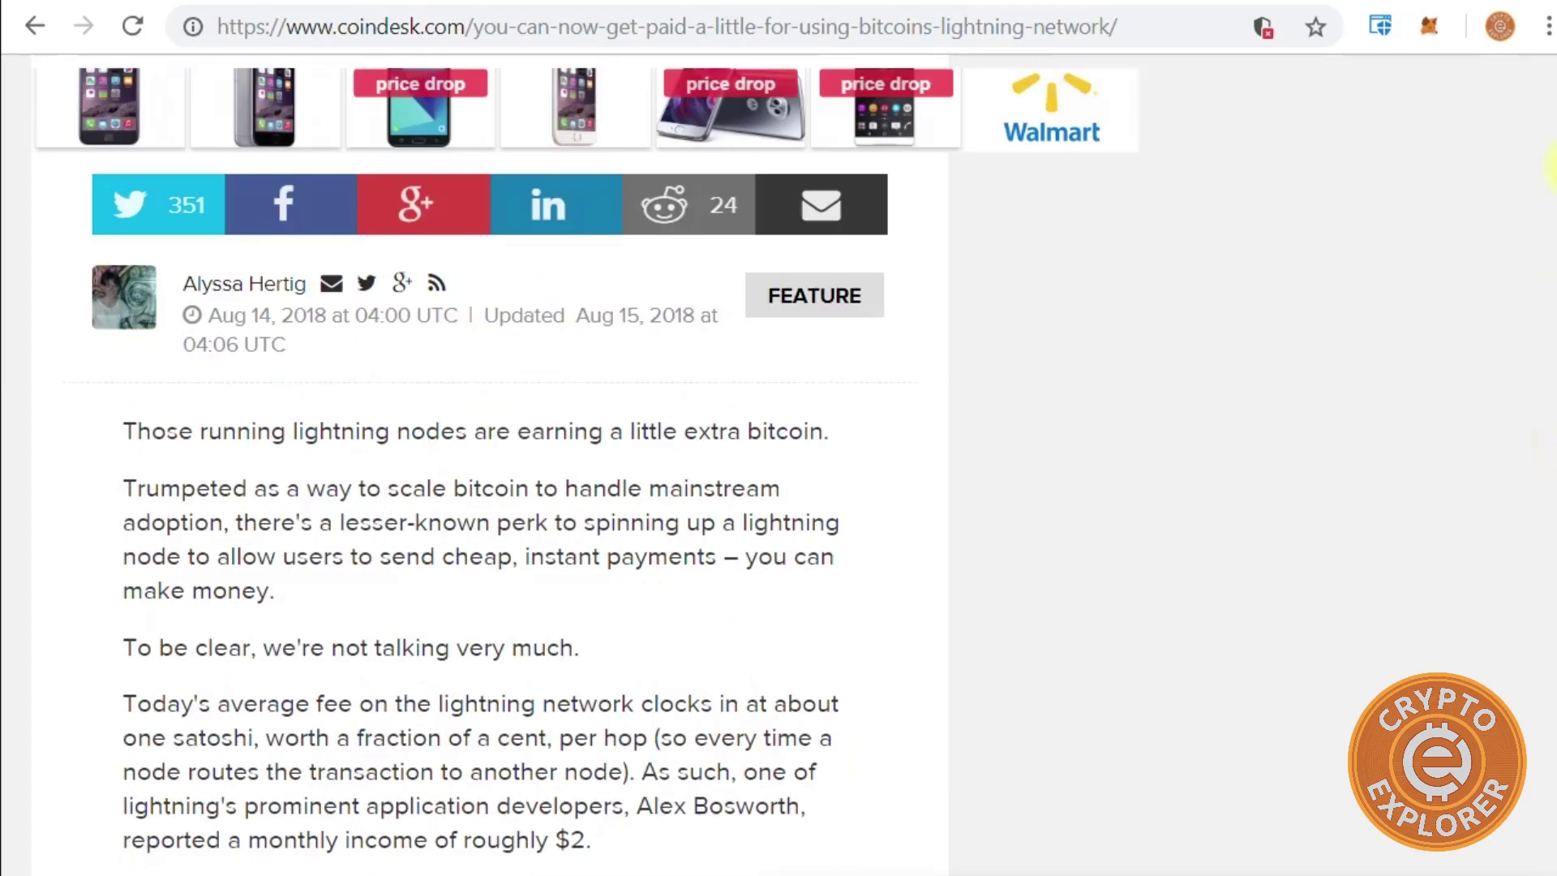
pyautogui.scroll(-3, 980, 348)
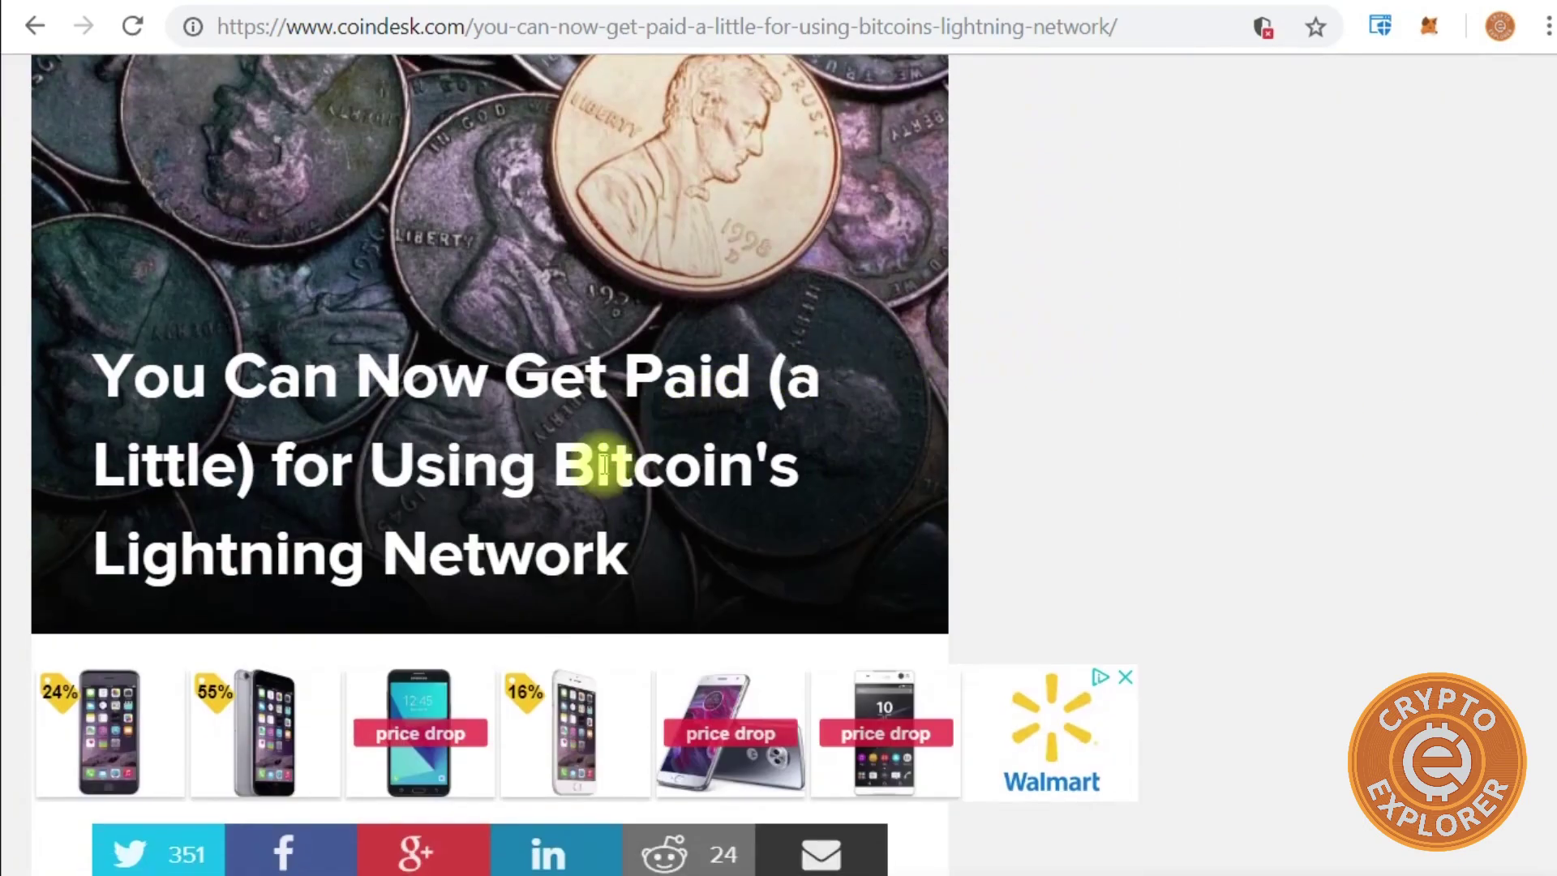
pyautogui.scroll(-5, 591, 462)
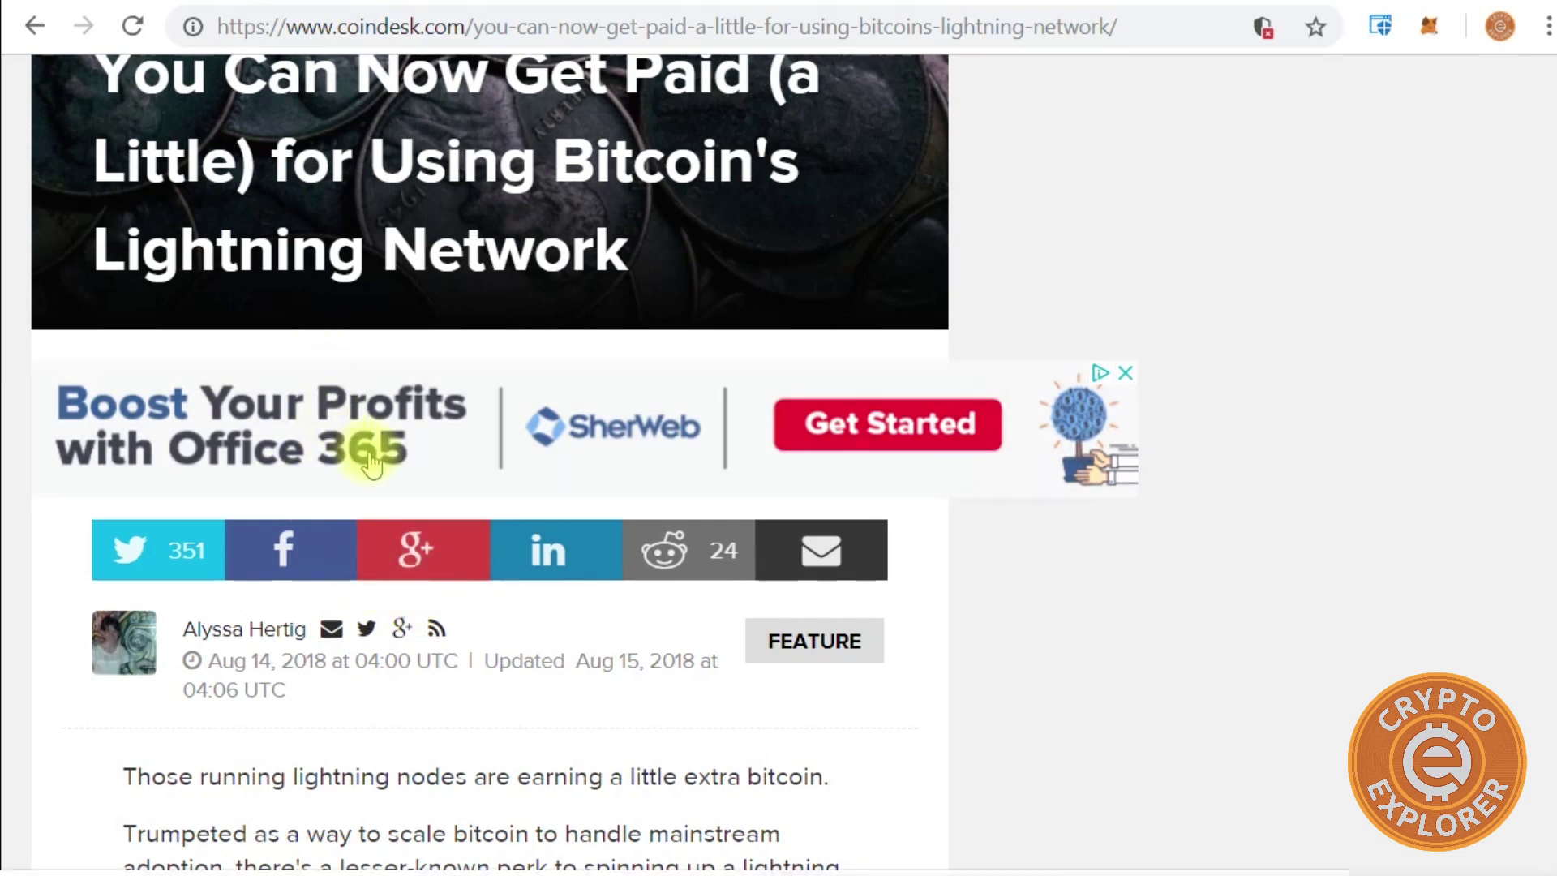
pyautogui.scroll(-2, 371, 464)
pyautogui.scroll(-2, 370, 464)
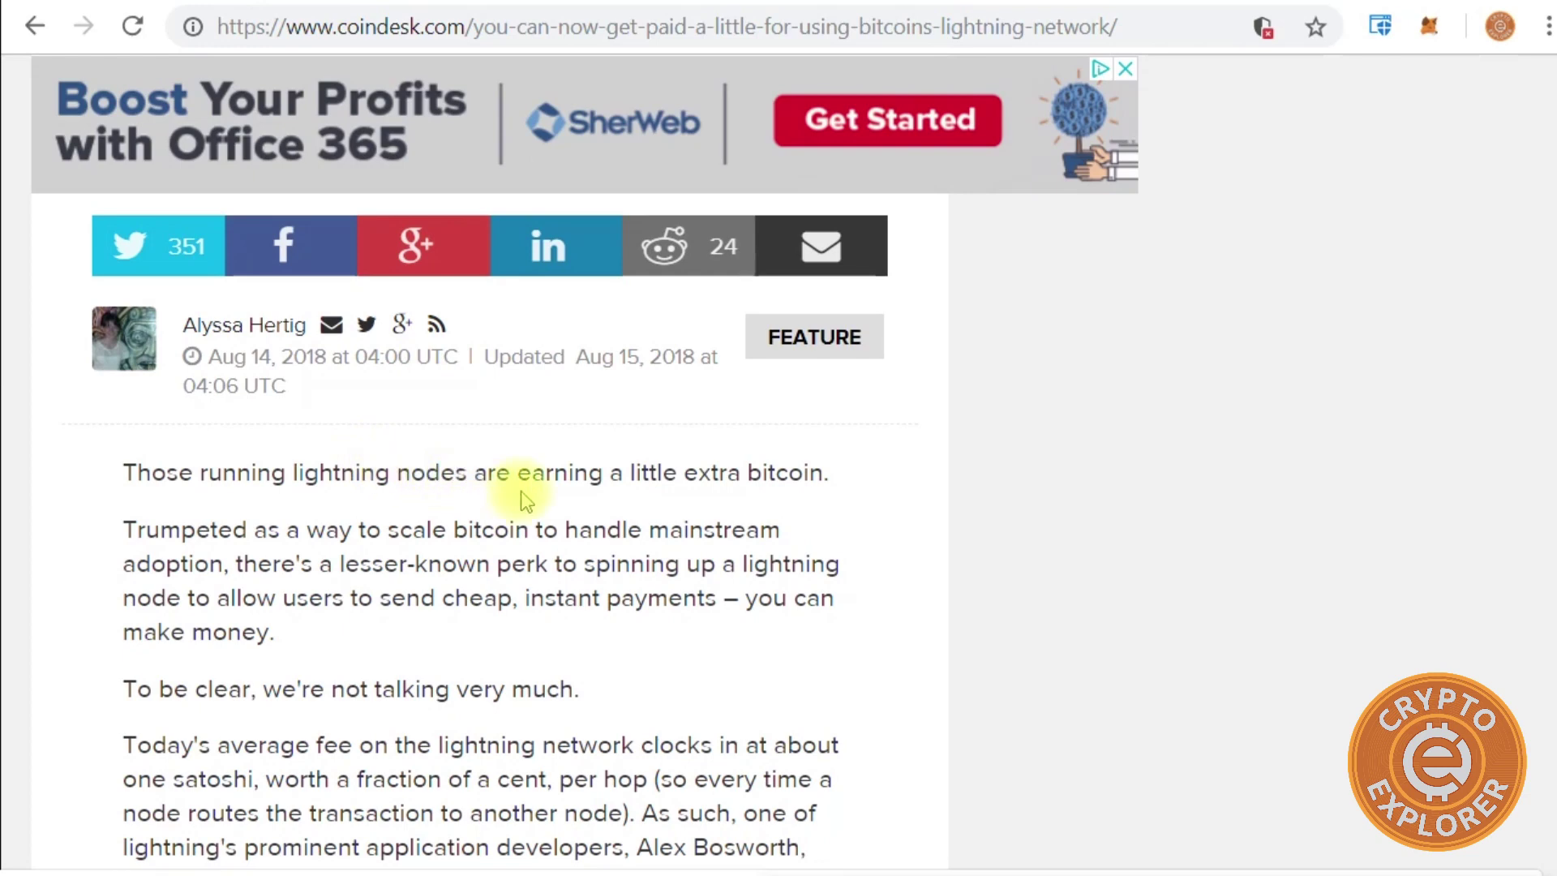
pyautogui.scroll(-2, 556, 497)
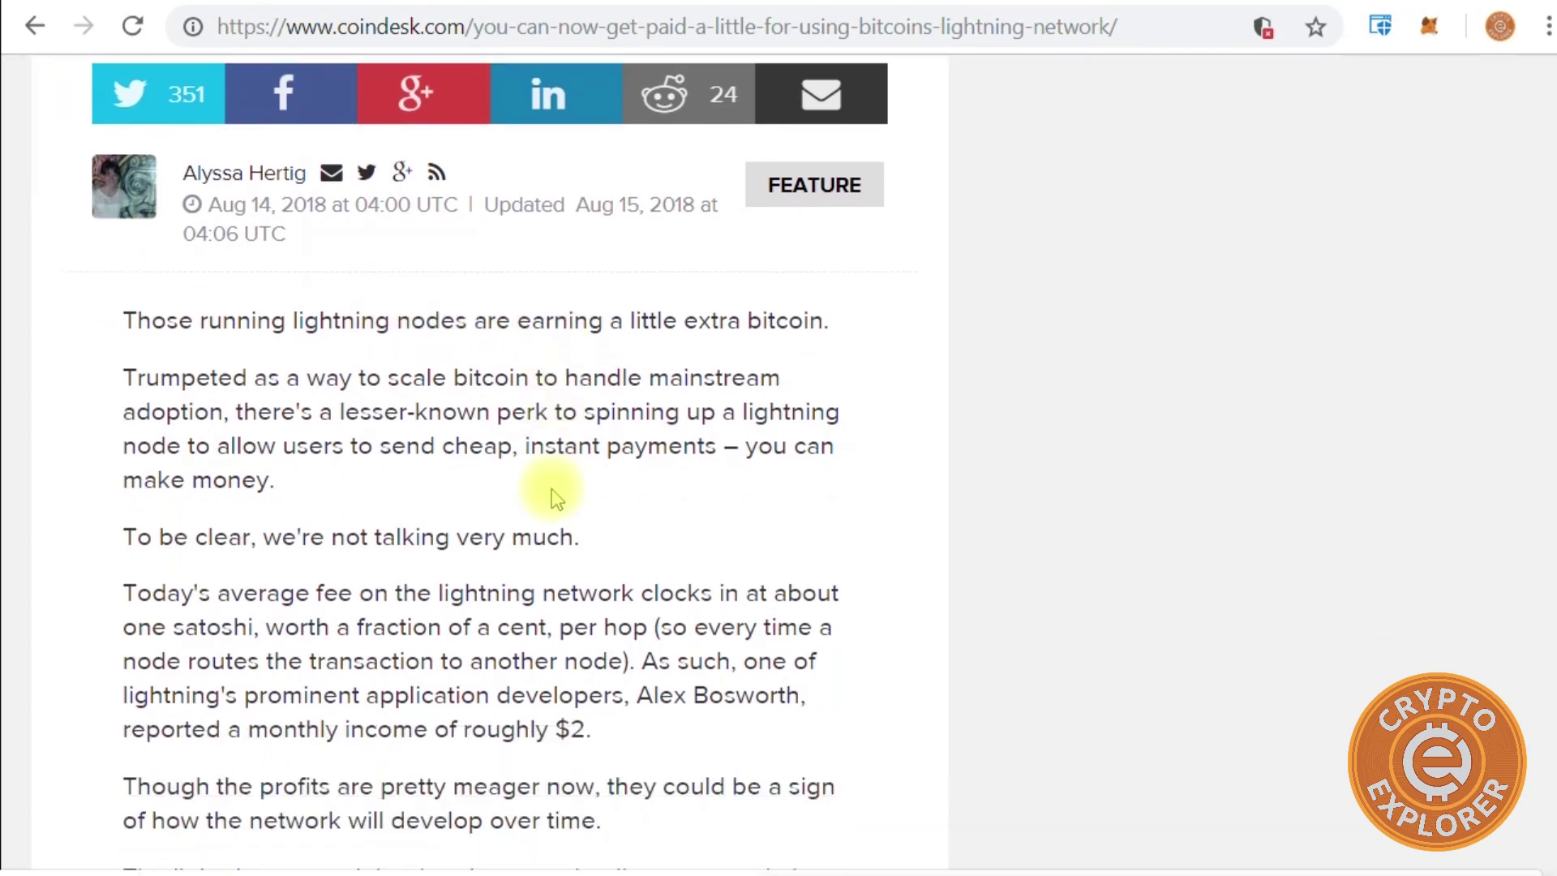
pyautogui.scroll(-2, 556, 497)
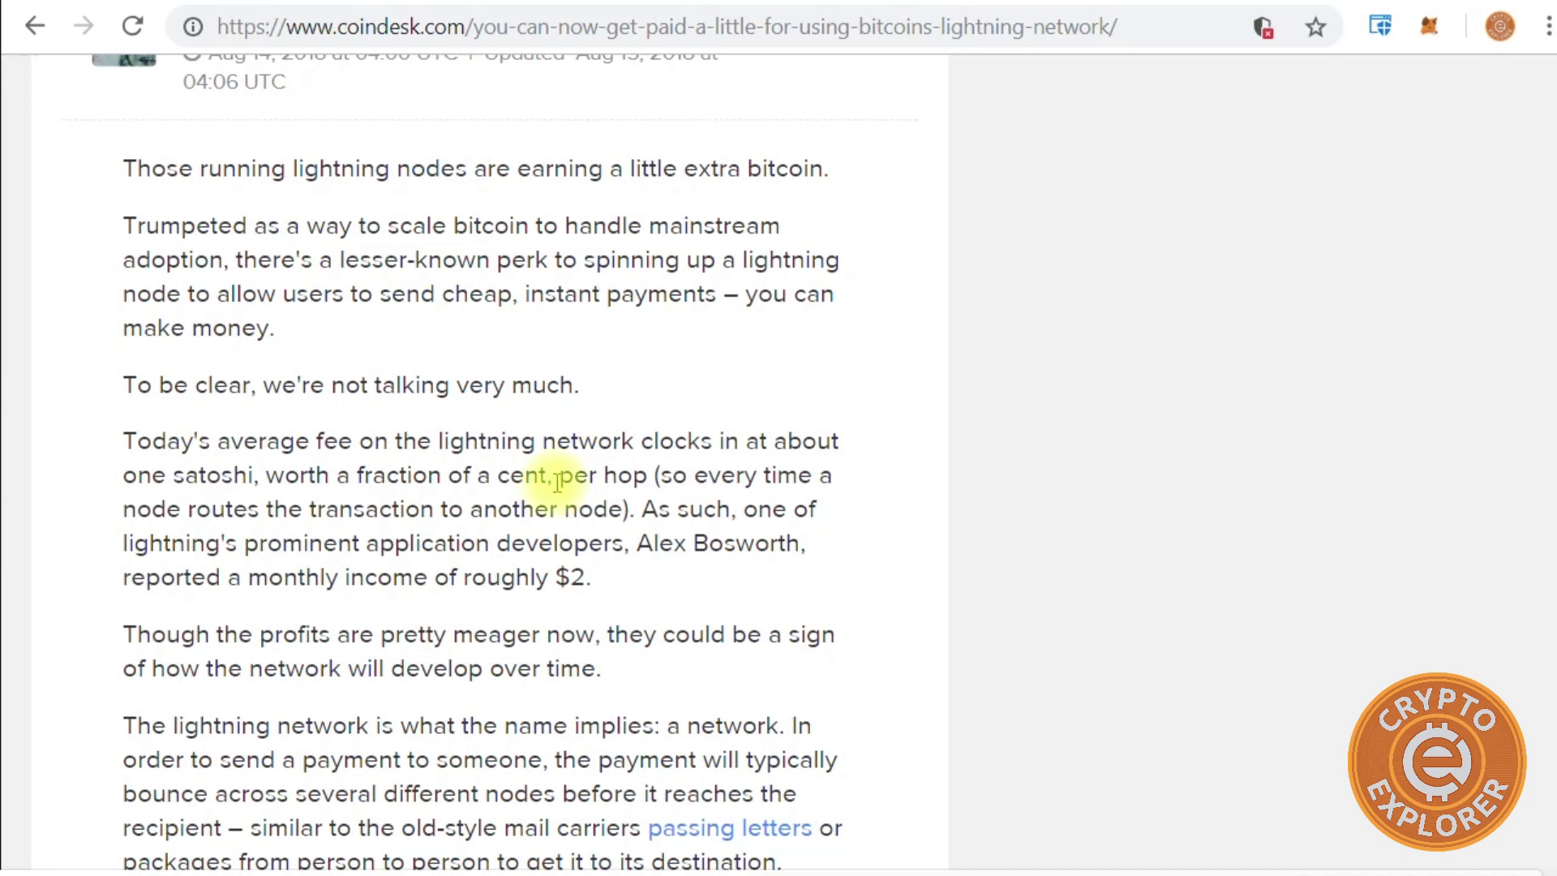
pyautogui.scroll(-2, 559, 478)
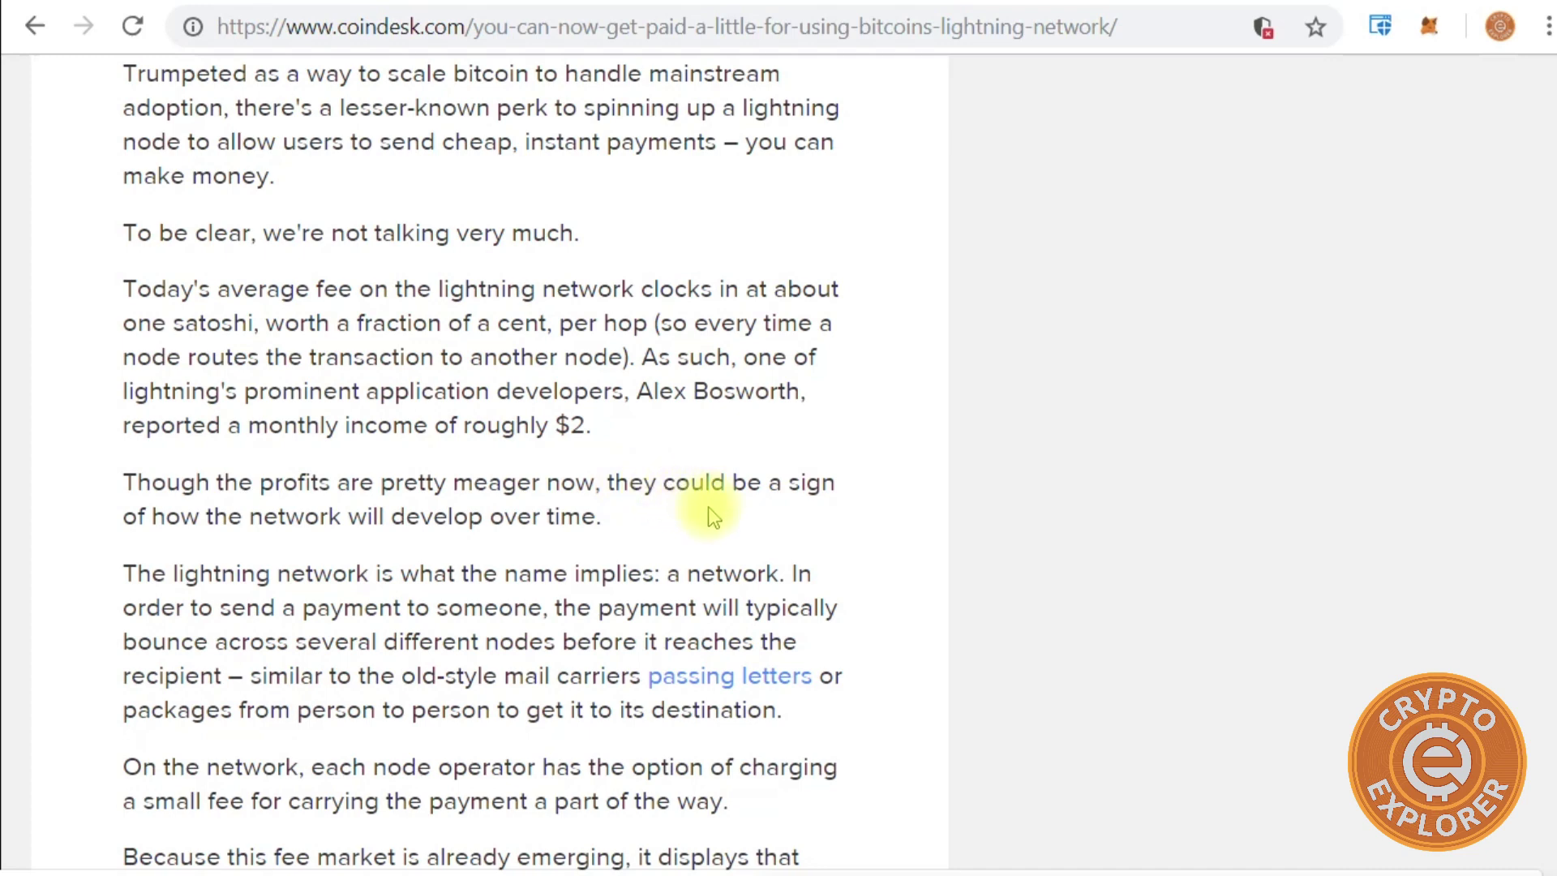
pyautogui.scroll(-8, 709, 509)
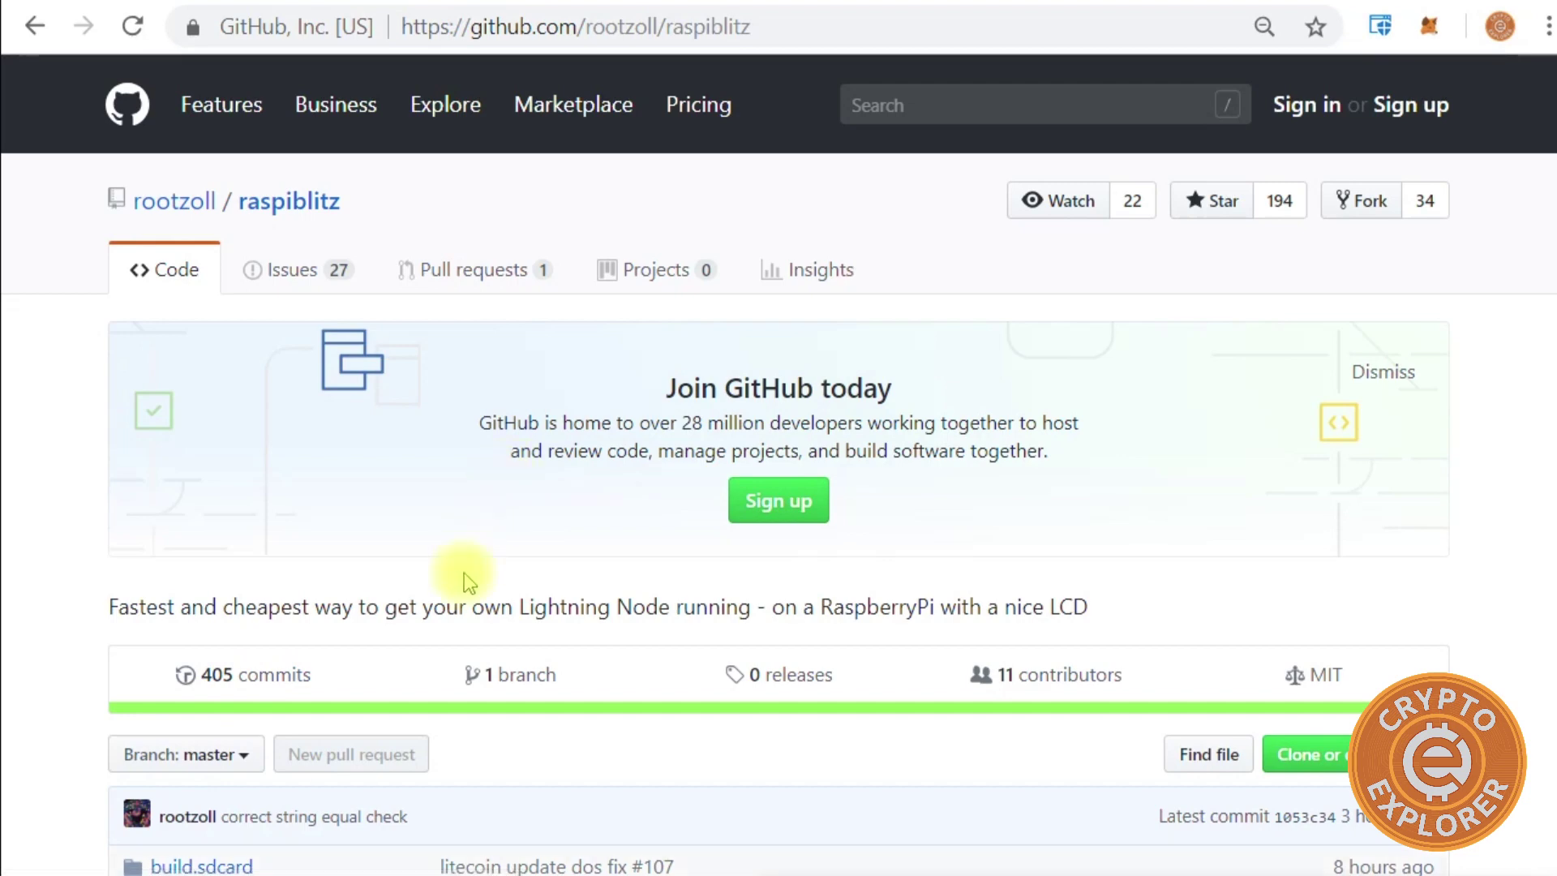
# Step: Scroll the RaspiBlitz README, highlight the Scenario 2 'Start at Home' heading, then switch Chrome windows
pyautogui.scroll(-5, 463, 572)
pyautogui.scroll(-2, 464, 573)
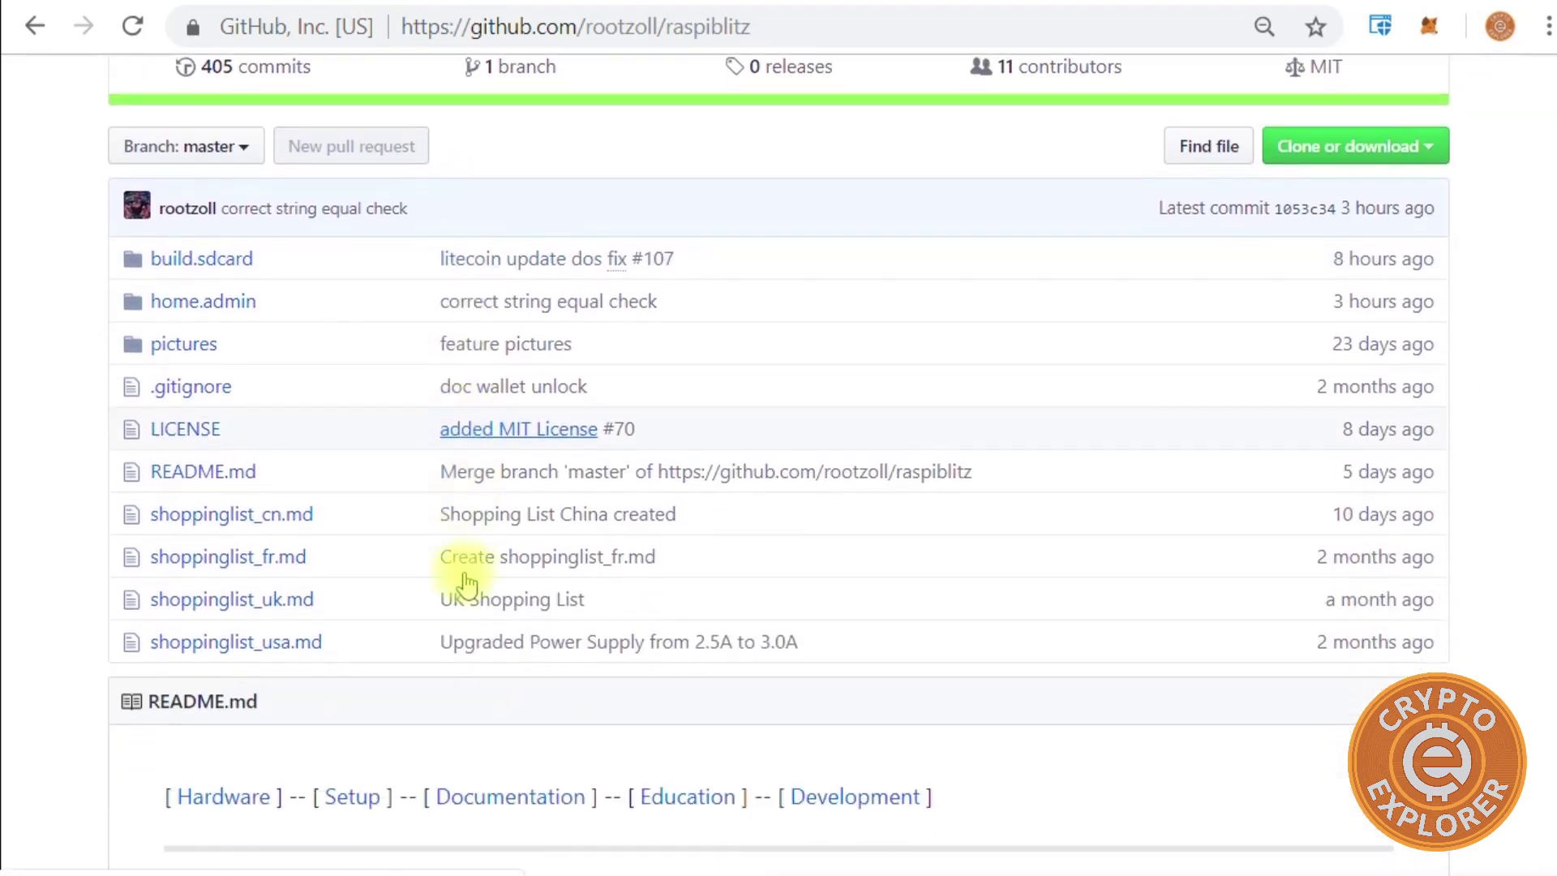
pyautogui.scroll(-3, 464, 572)
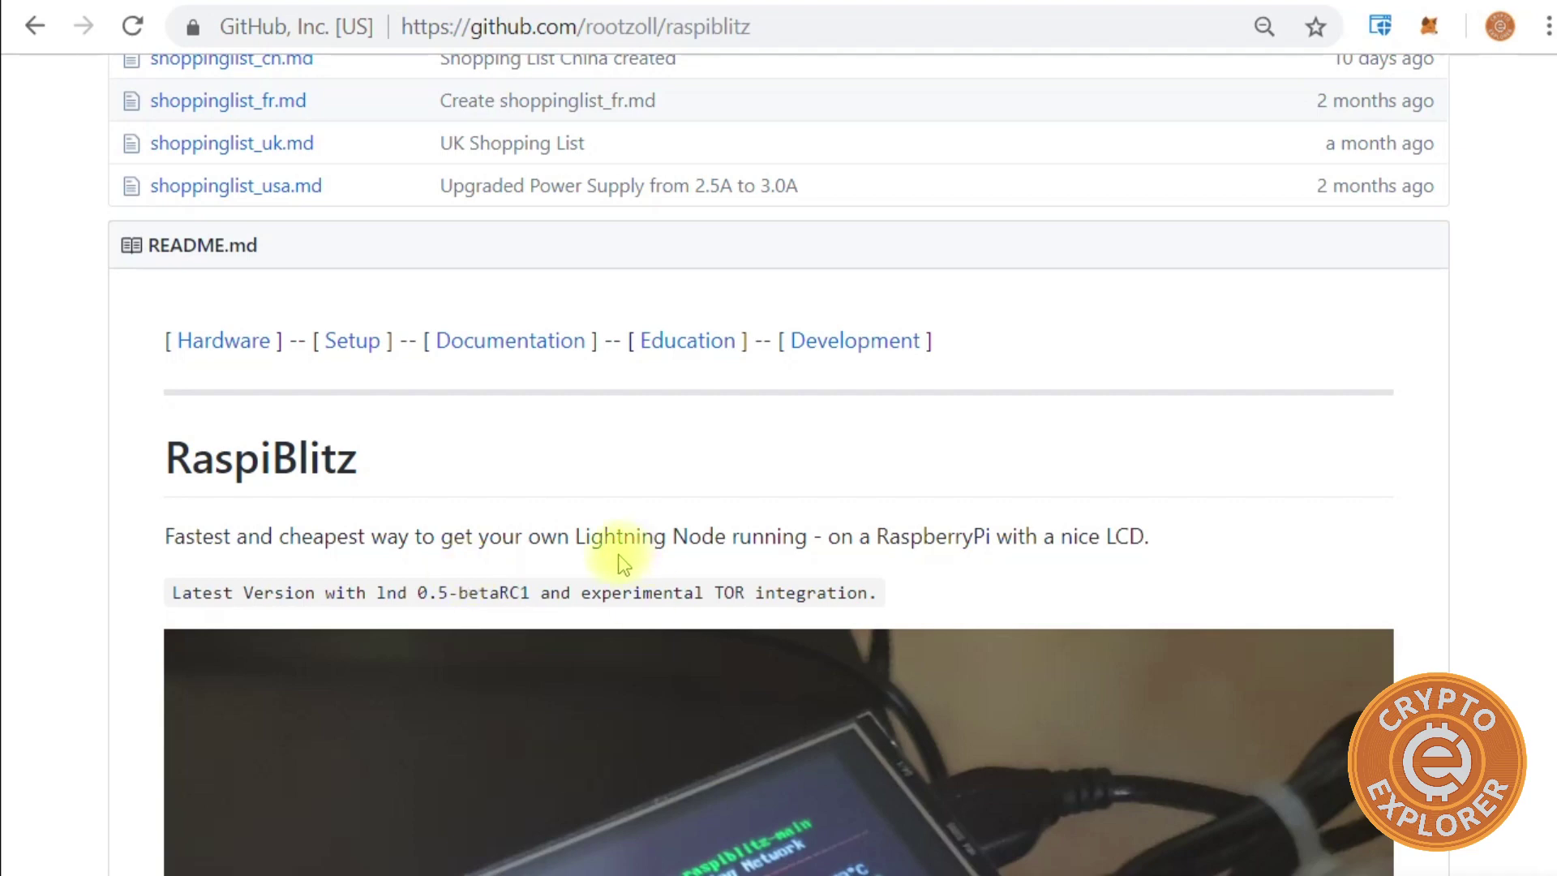
pyautogui.scroll(-9, 620, 559)
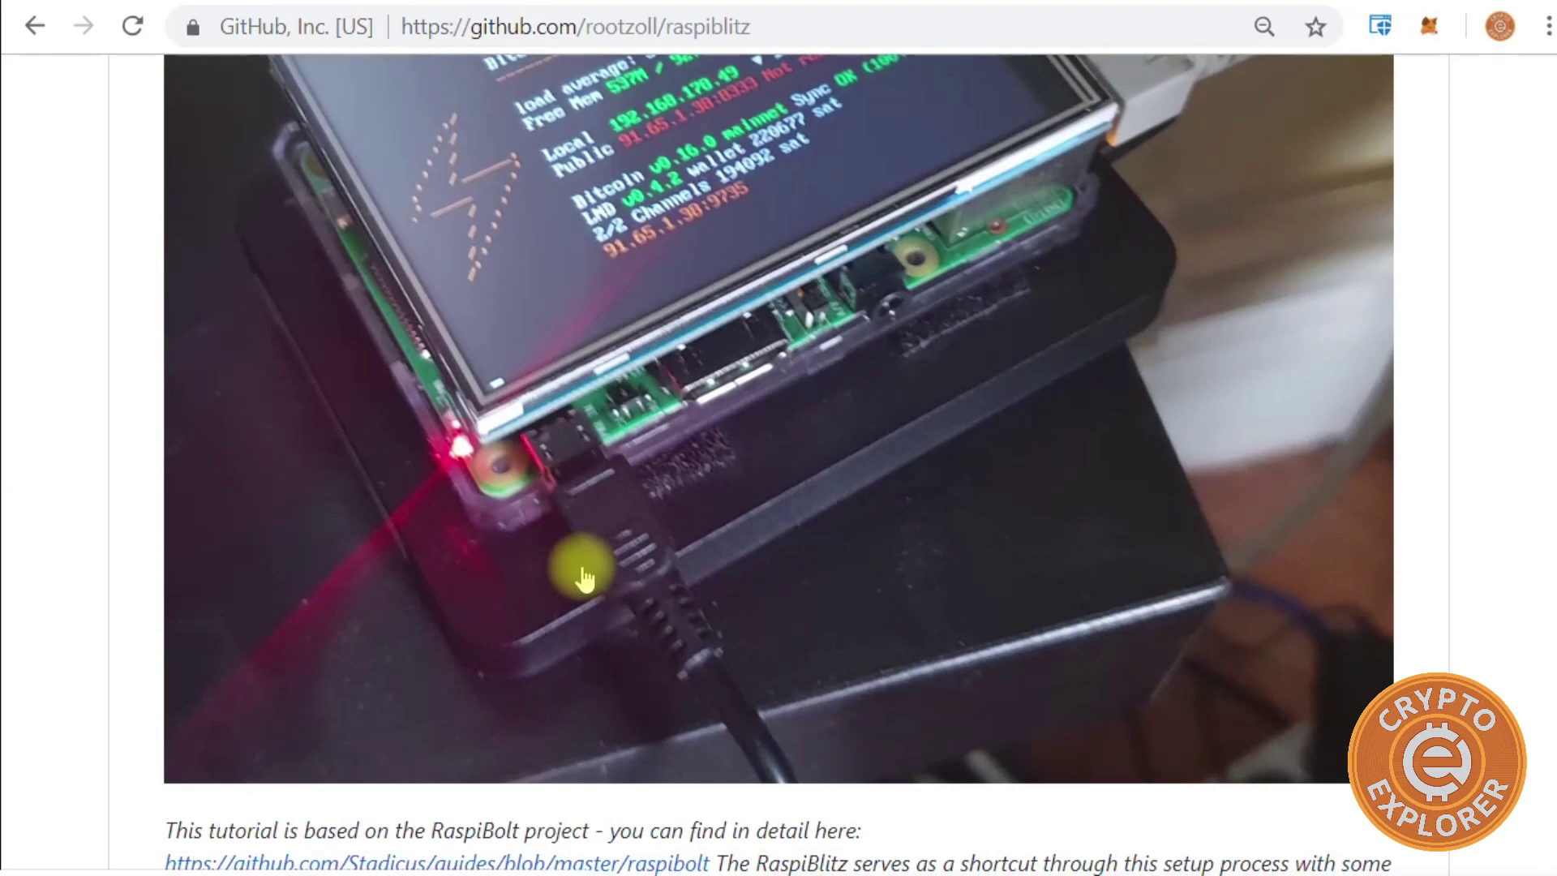
pyautogui.scroll(-10, 584, 578)
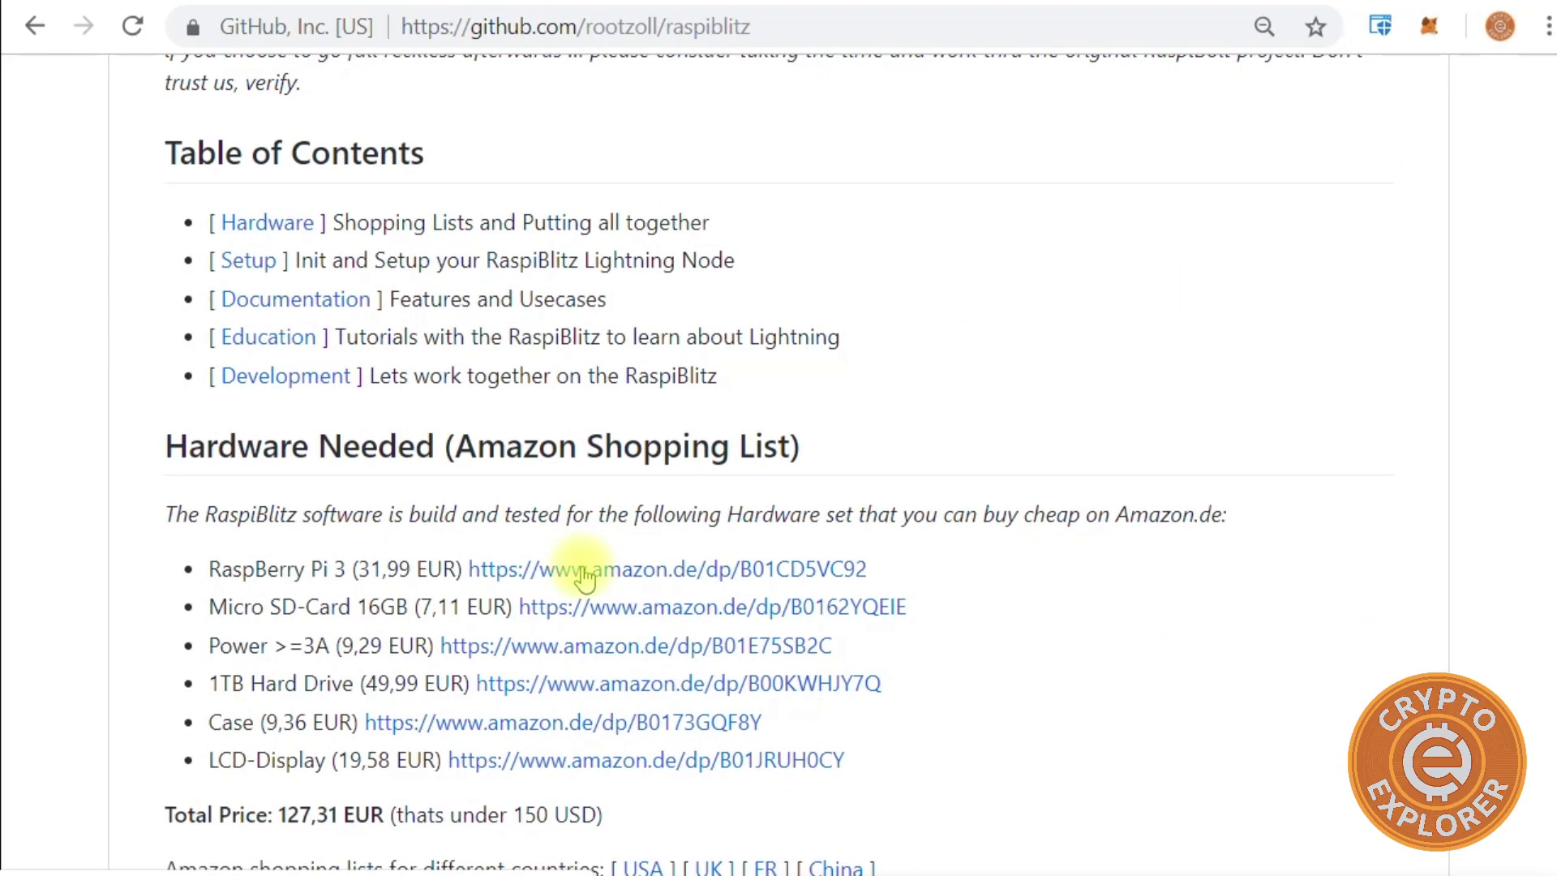
pyautogui.scroll(5, 584, 577)
pyautogui.scroll(-8, 583, 571)
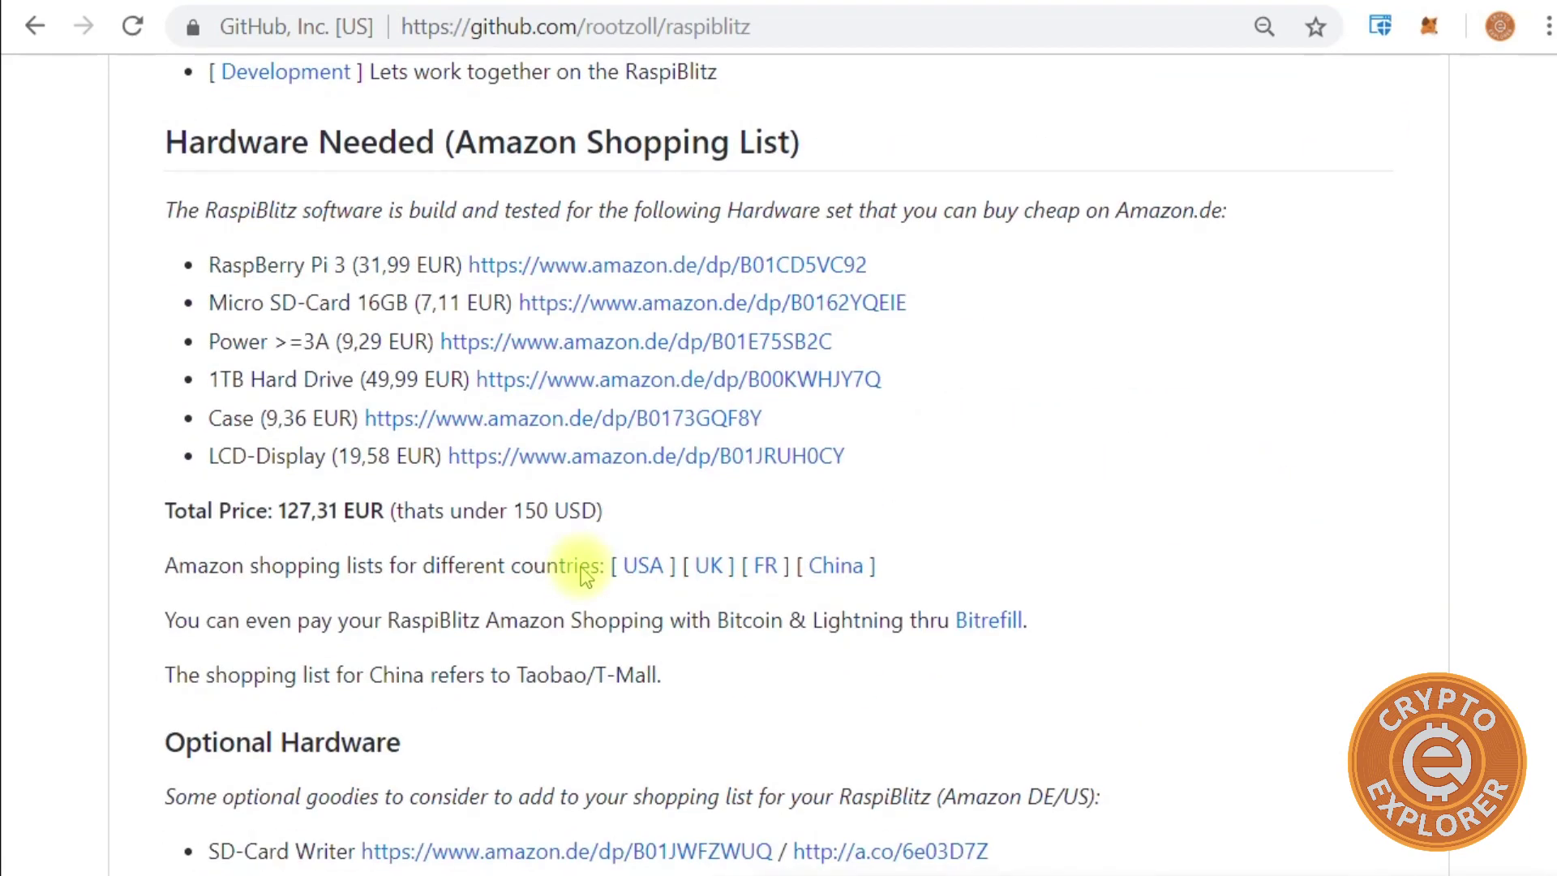
pyautogui.scroll(-12, 579, 566)
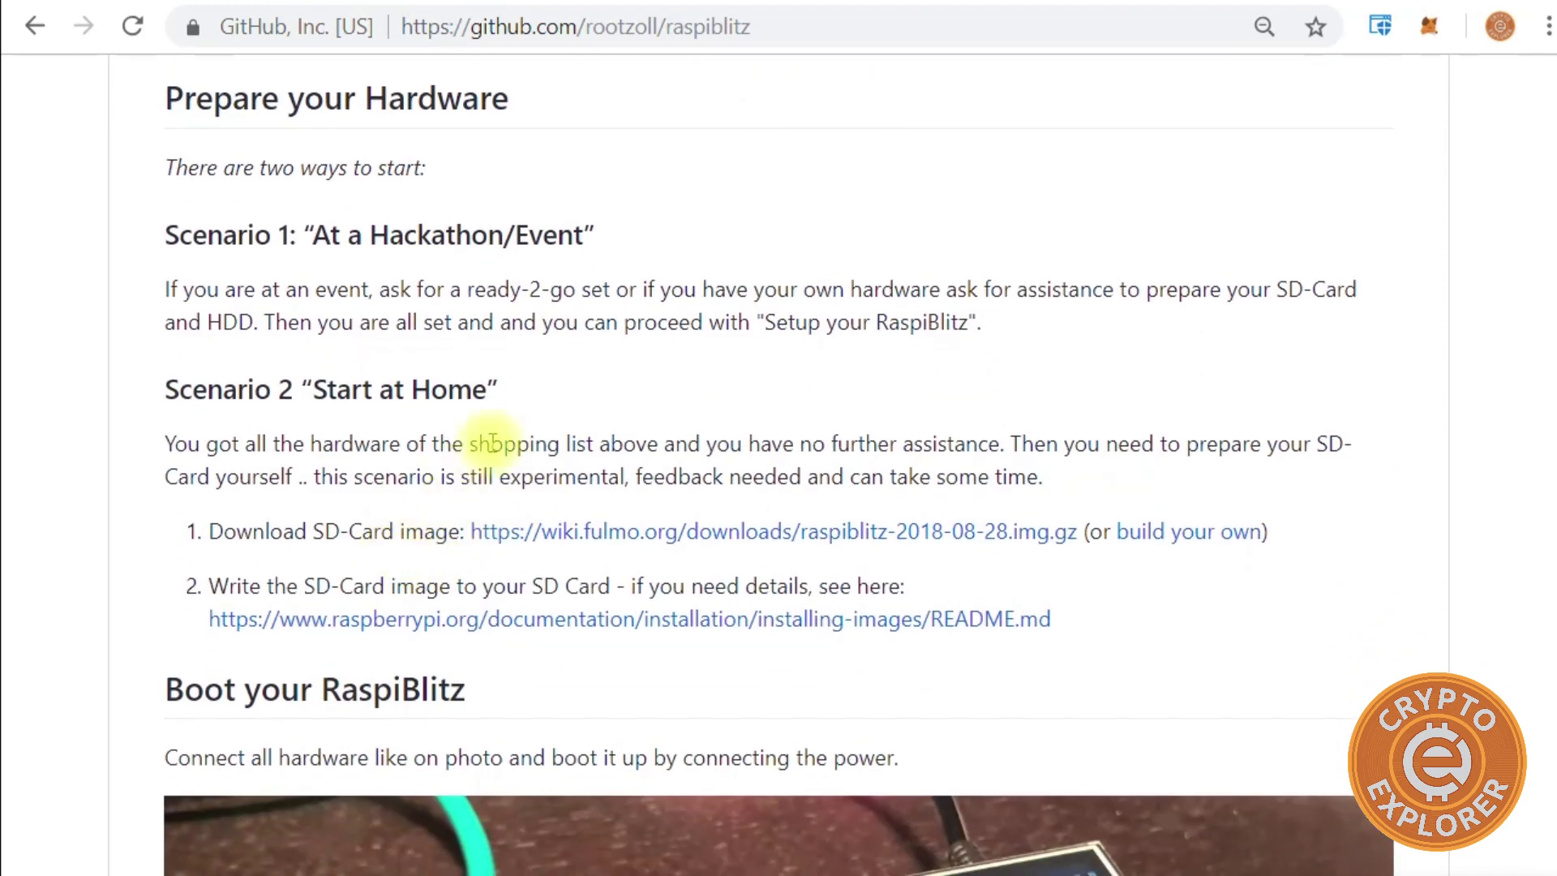
pyautogui.moveTo(496, 390); pyautogui.dragTo(143, 390)
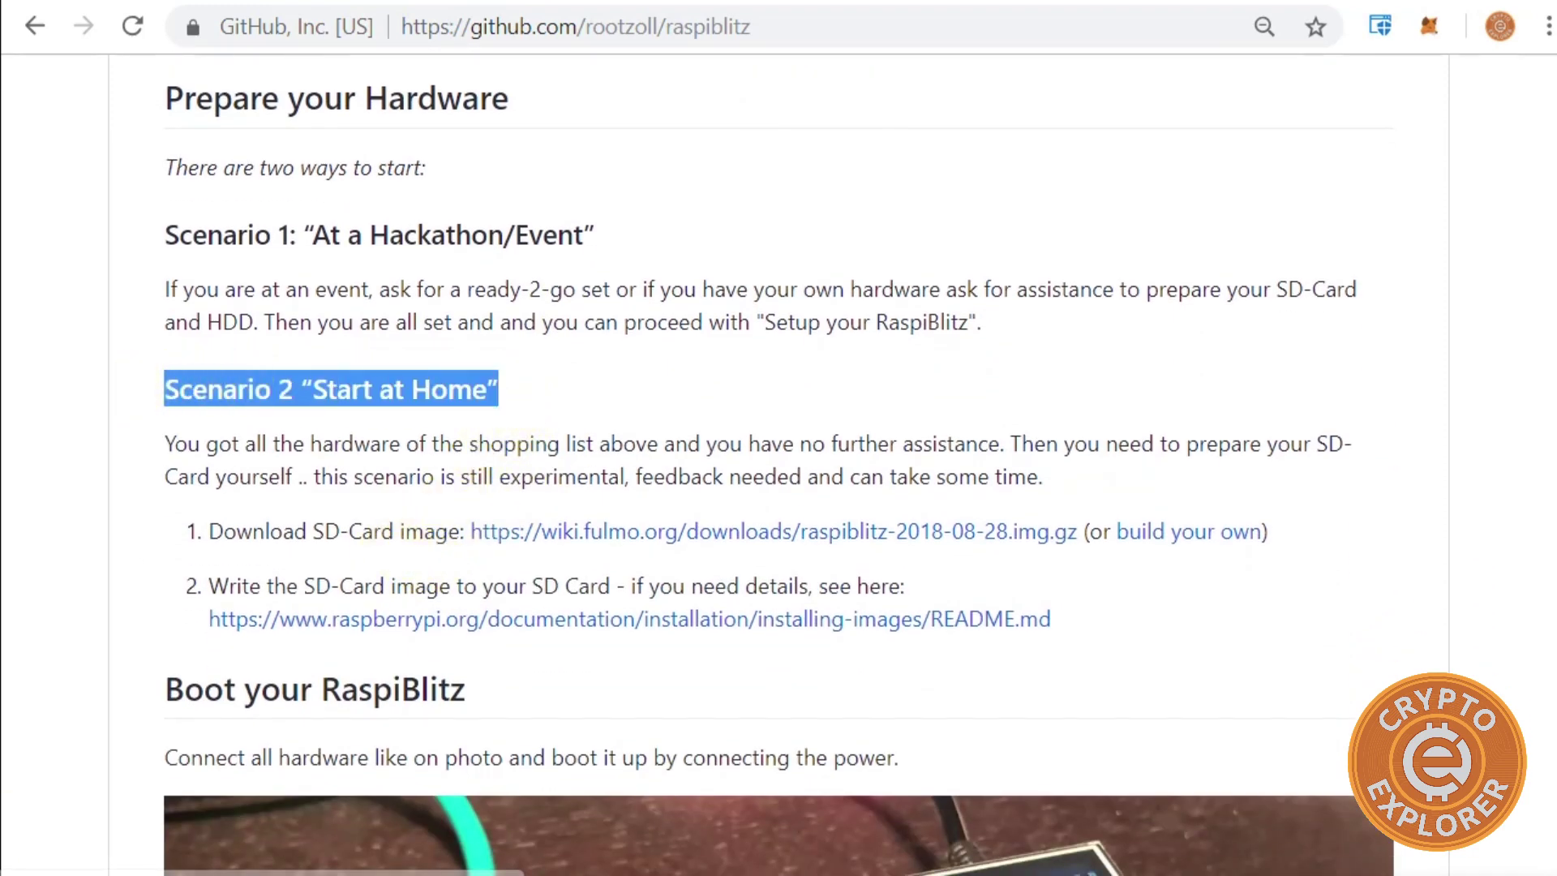
pyautogui.hotkey('alt', 'Tab')
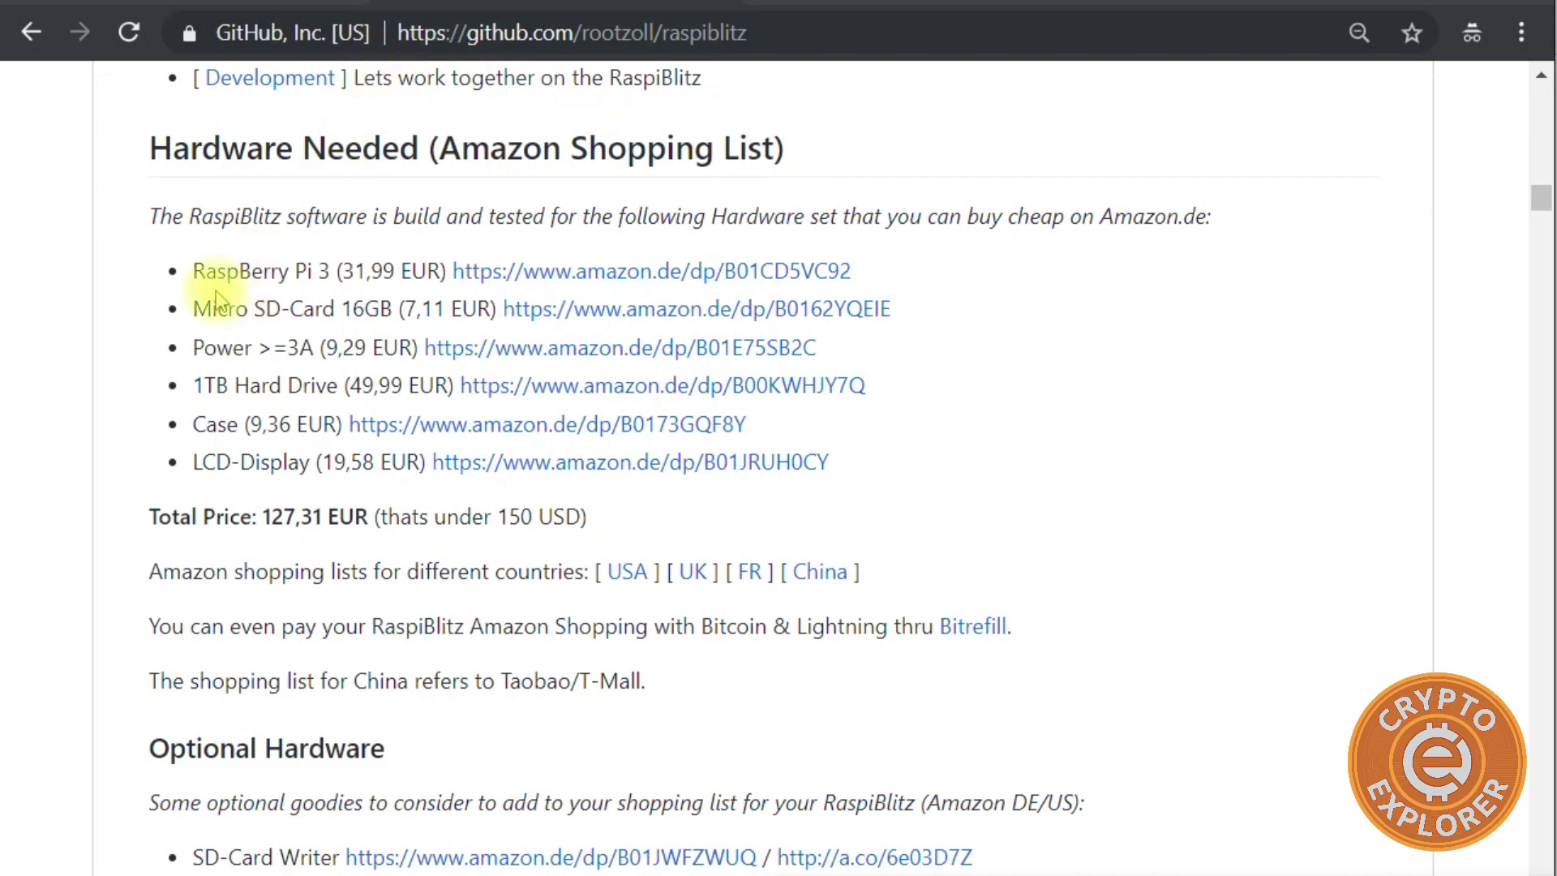
# Step: Scroll up and down the README's Hardware Needed list
pyautogui.scroll(3, 393, 264)
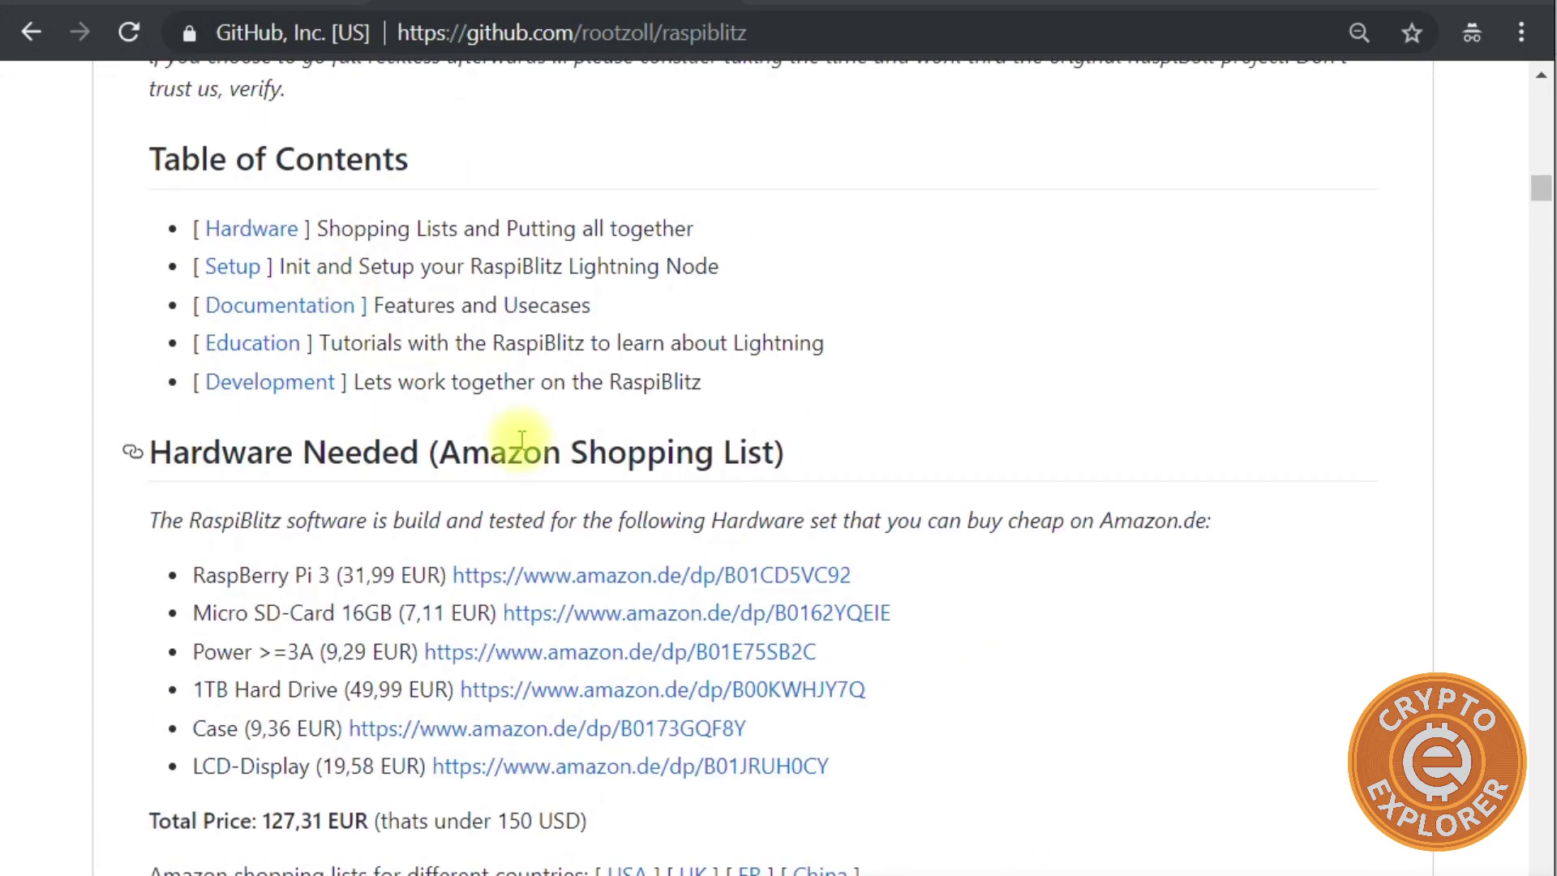
pyautogui.scroll(-3, 430, 429)
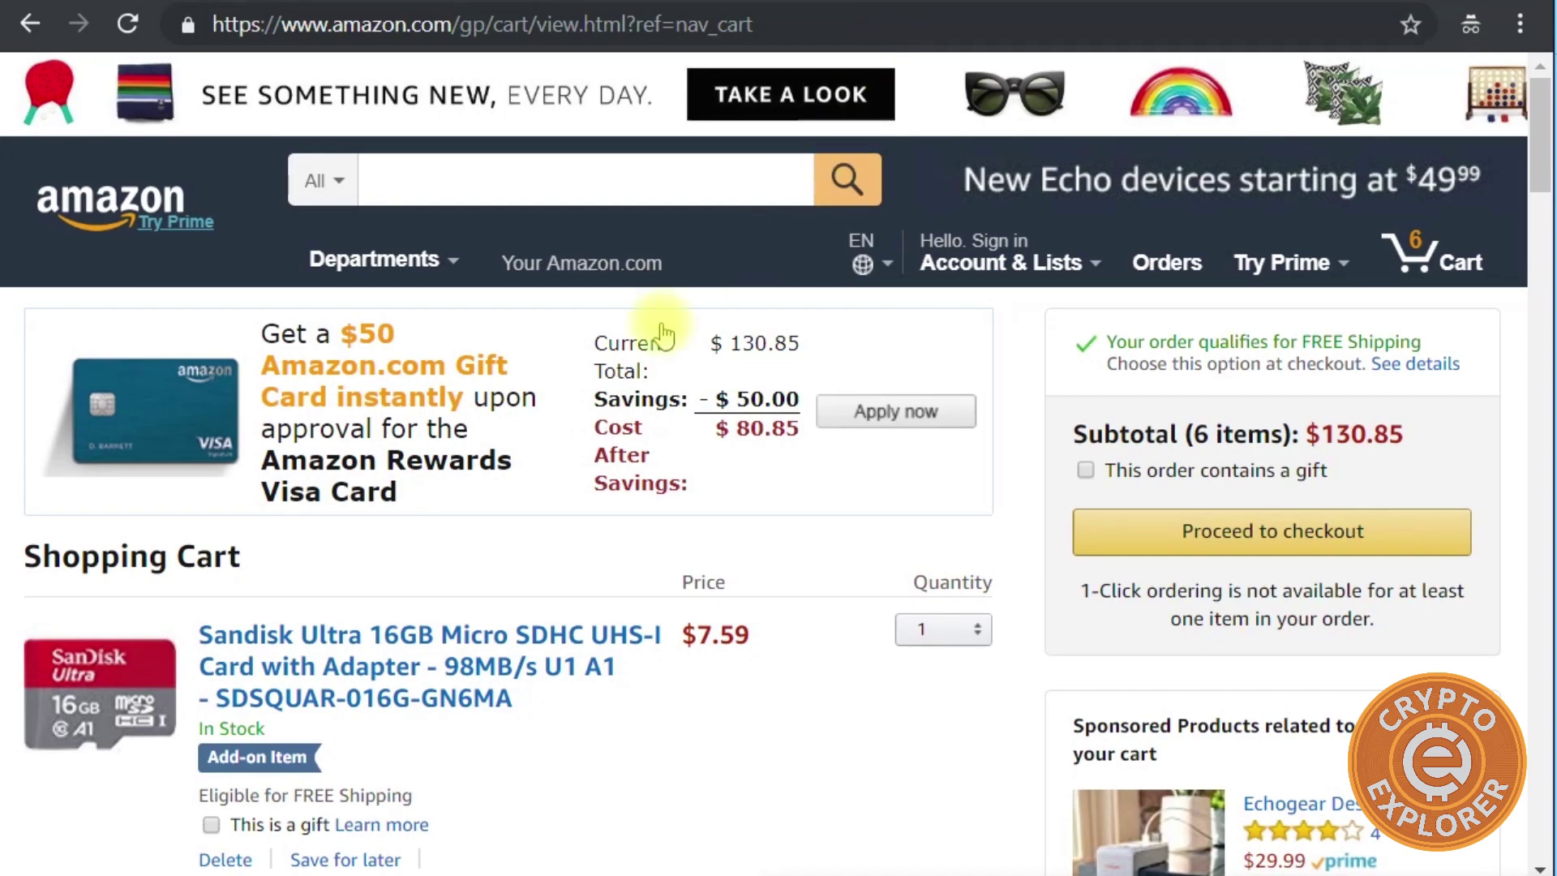
pyautogui.scroll(-3, 579, 435)
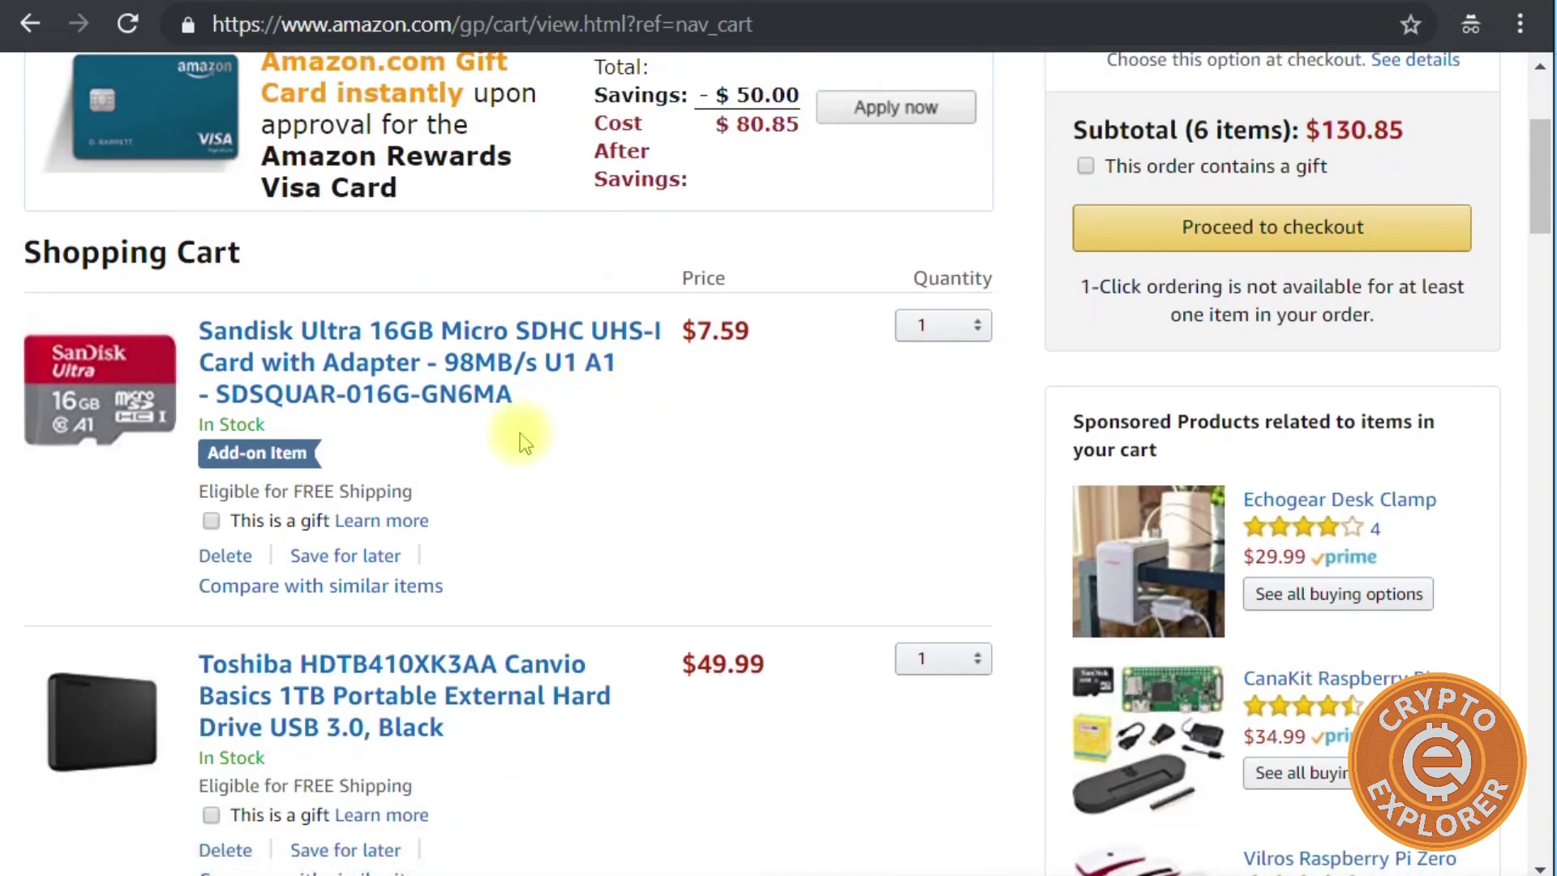
pyautogui.scroll(-2, 347, 392)
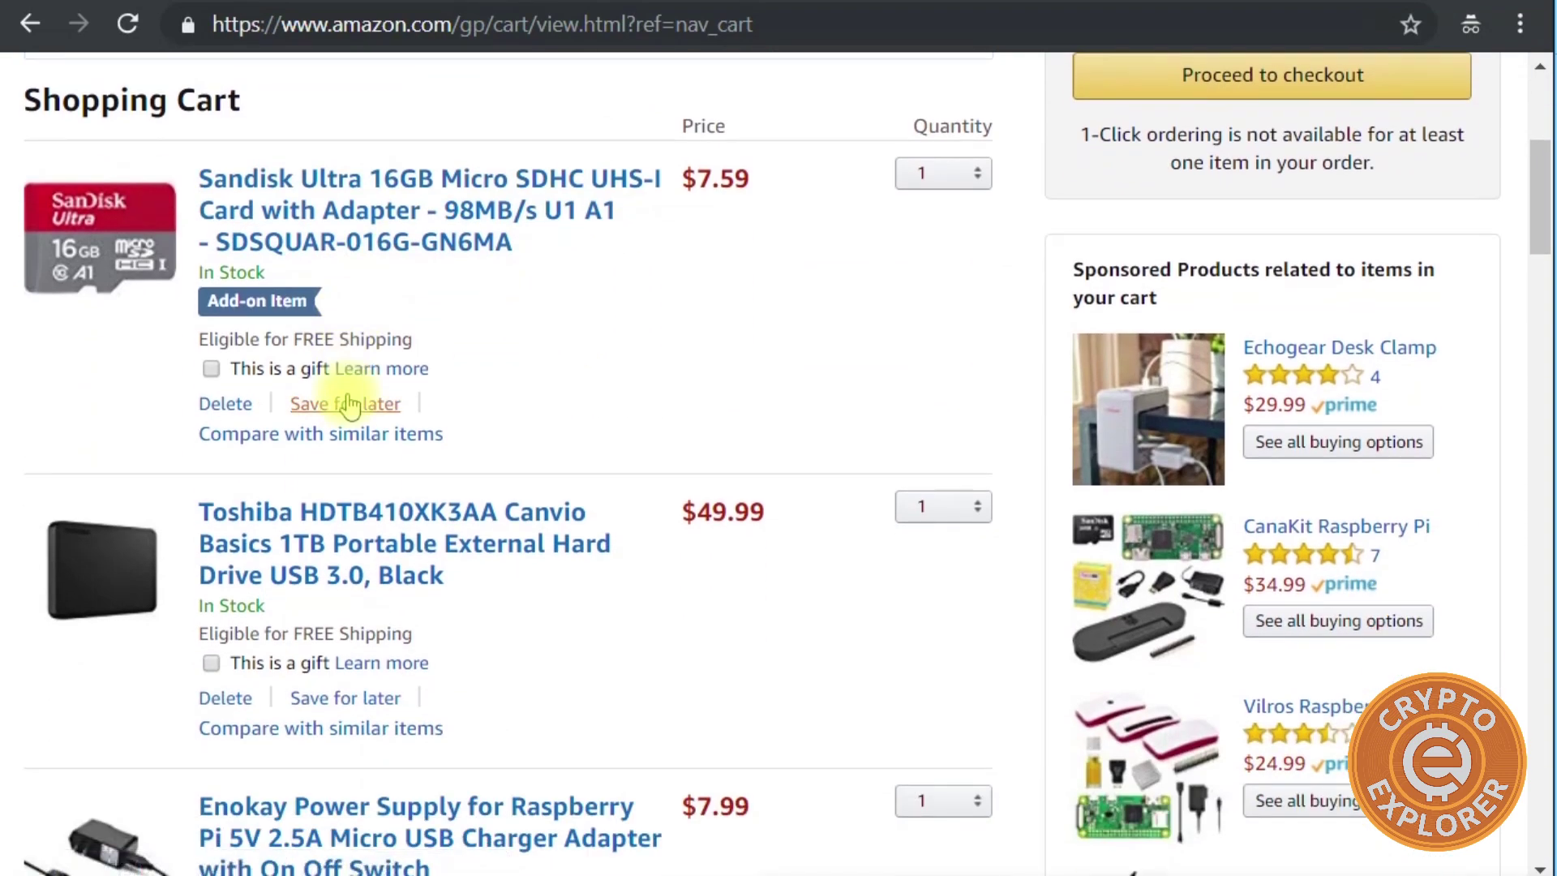
pyautogui.scroll(-3, 347, 404)
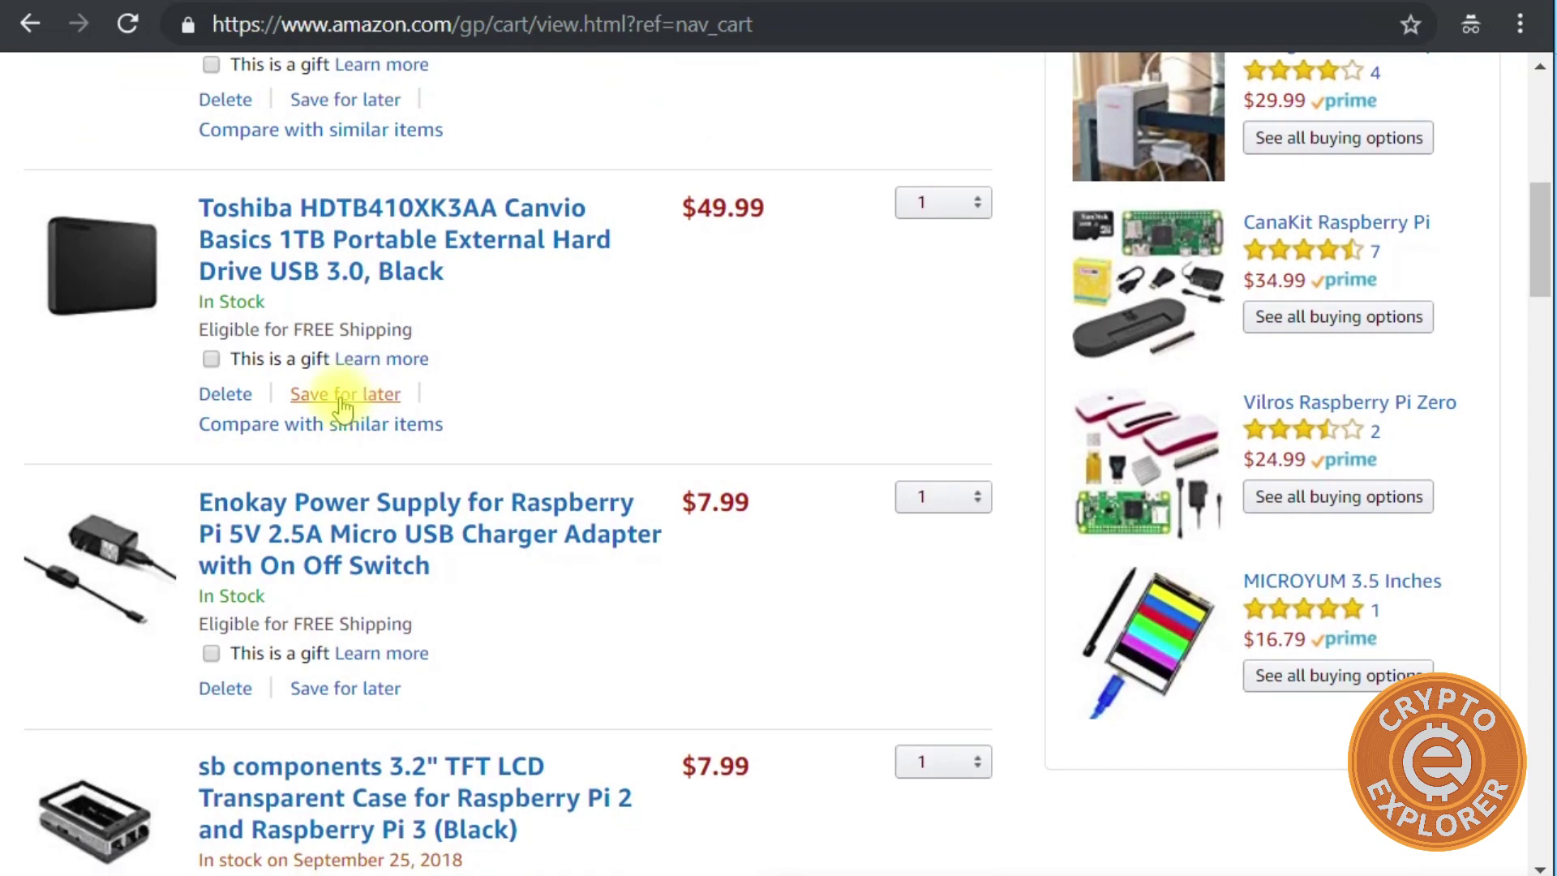
pyautogui.scroll(-2, 342, 408)
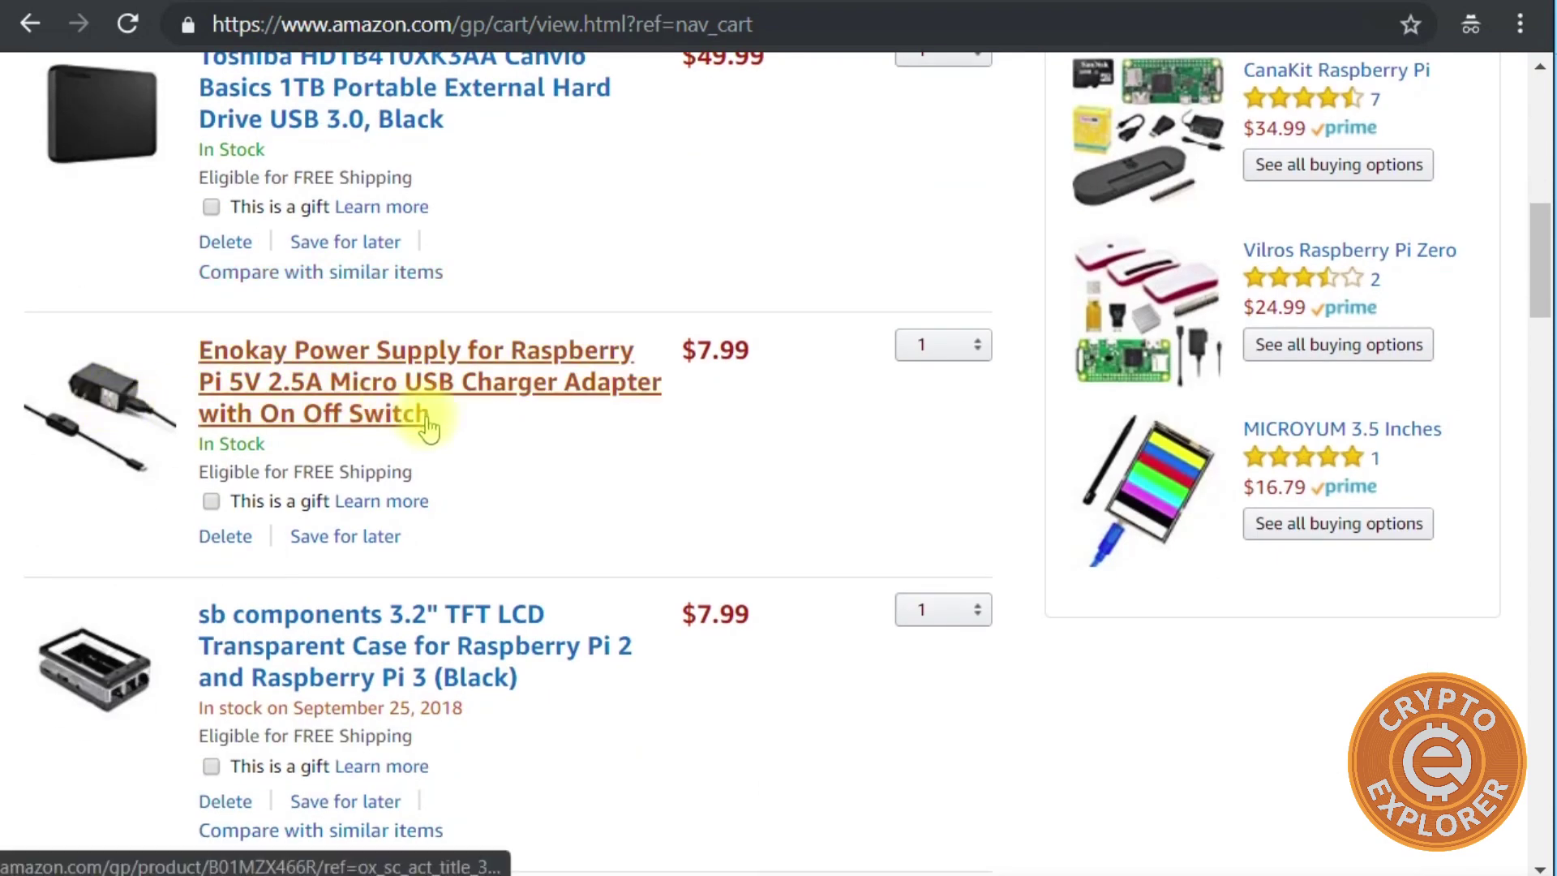
pyautogui.scroll(-2, 295, 462)
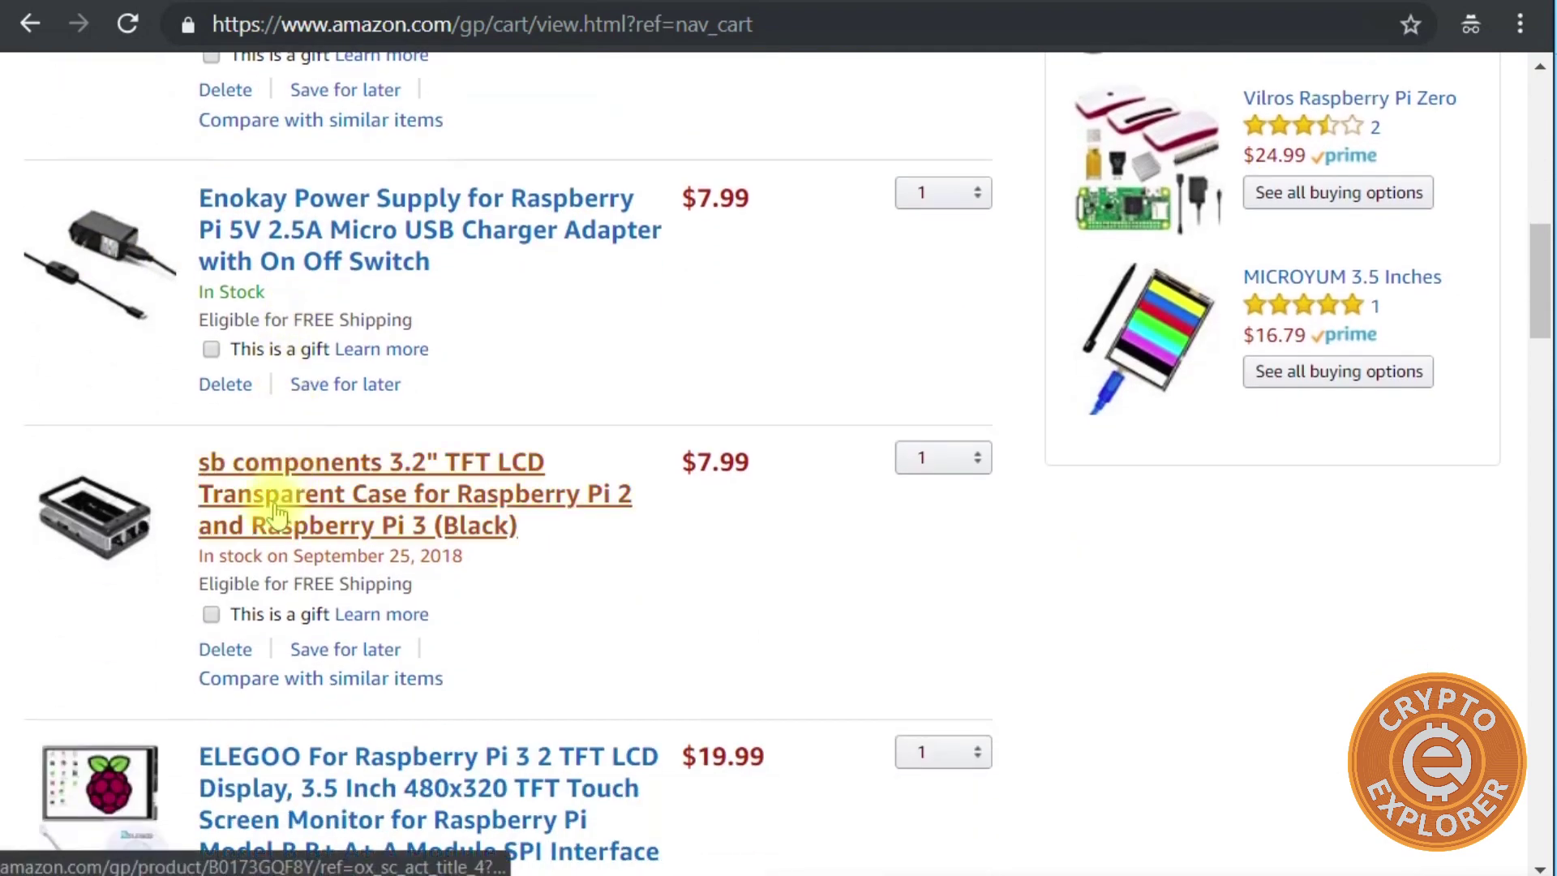
pyautogui.scroll(-3, 280, 519)
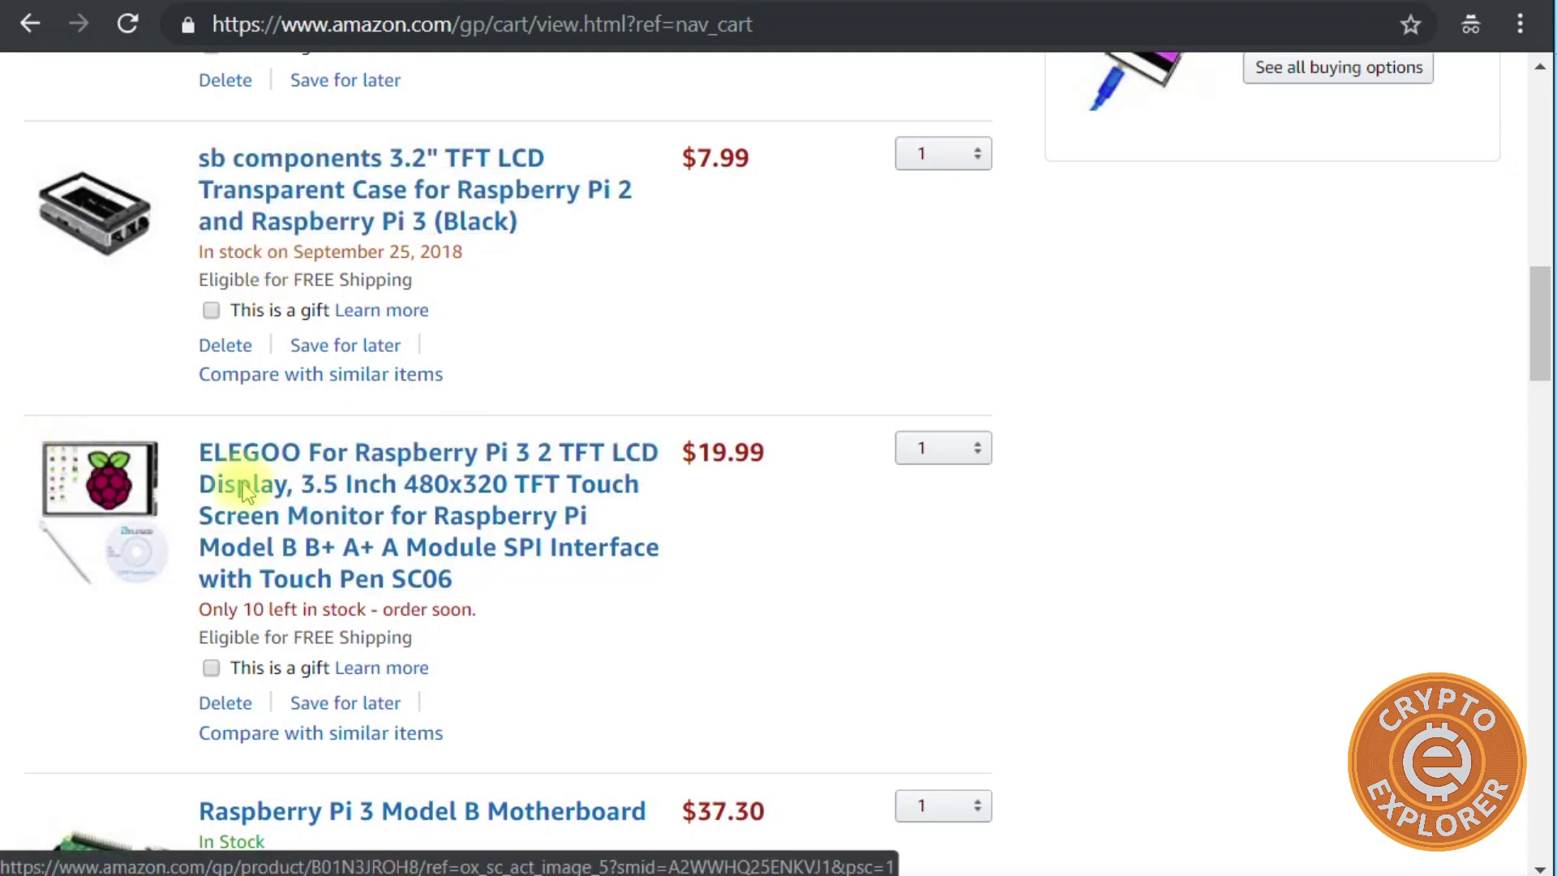
pyautogui.scroll(-2, 445, 479)
pyautogui.scroll(-4, 372, 598)
pyautogui.scroll(4, 301, 557)
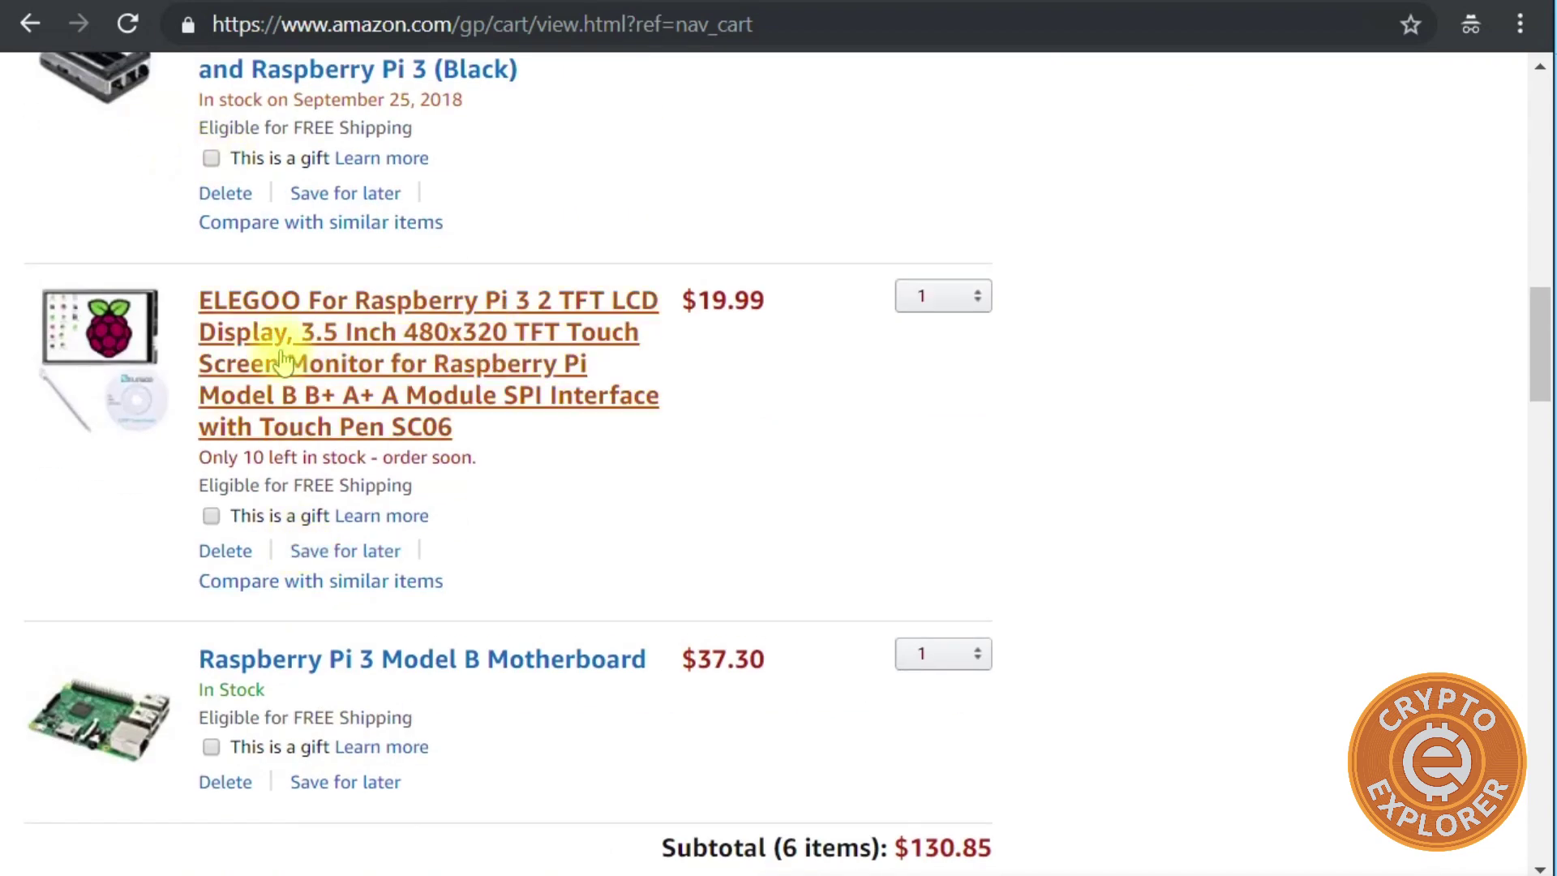
pyautogui.scroll(-2, 410, 557)
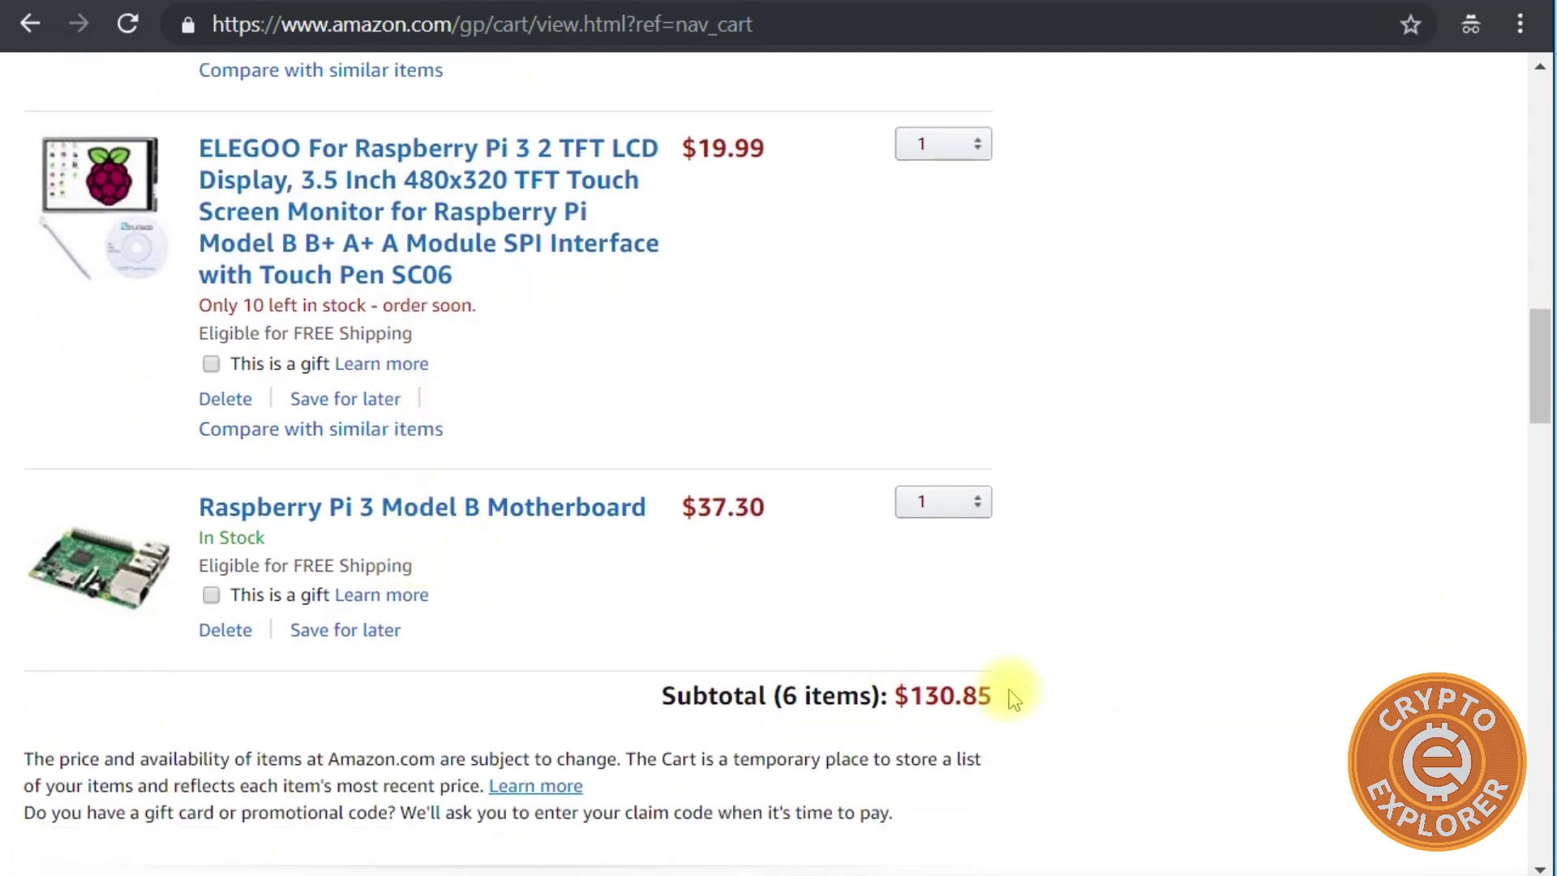
pyautogui.moveTo(1008, 694); pyautogui.dragTo(678, 695)
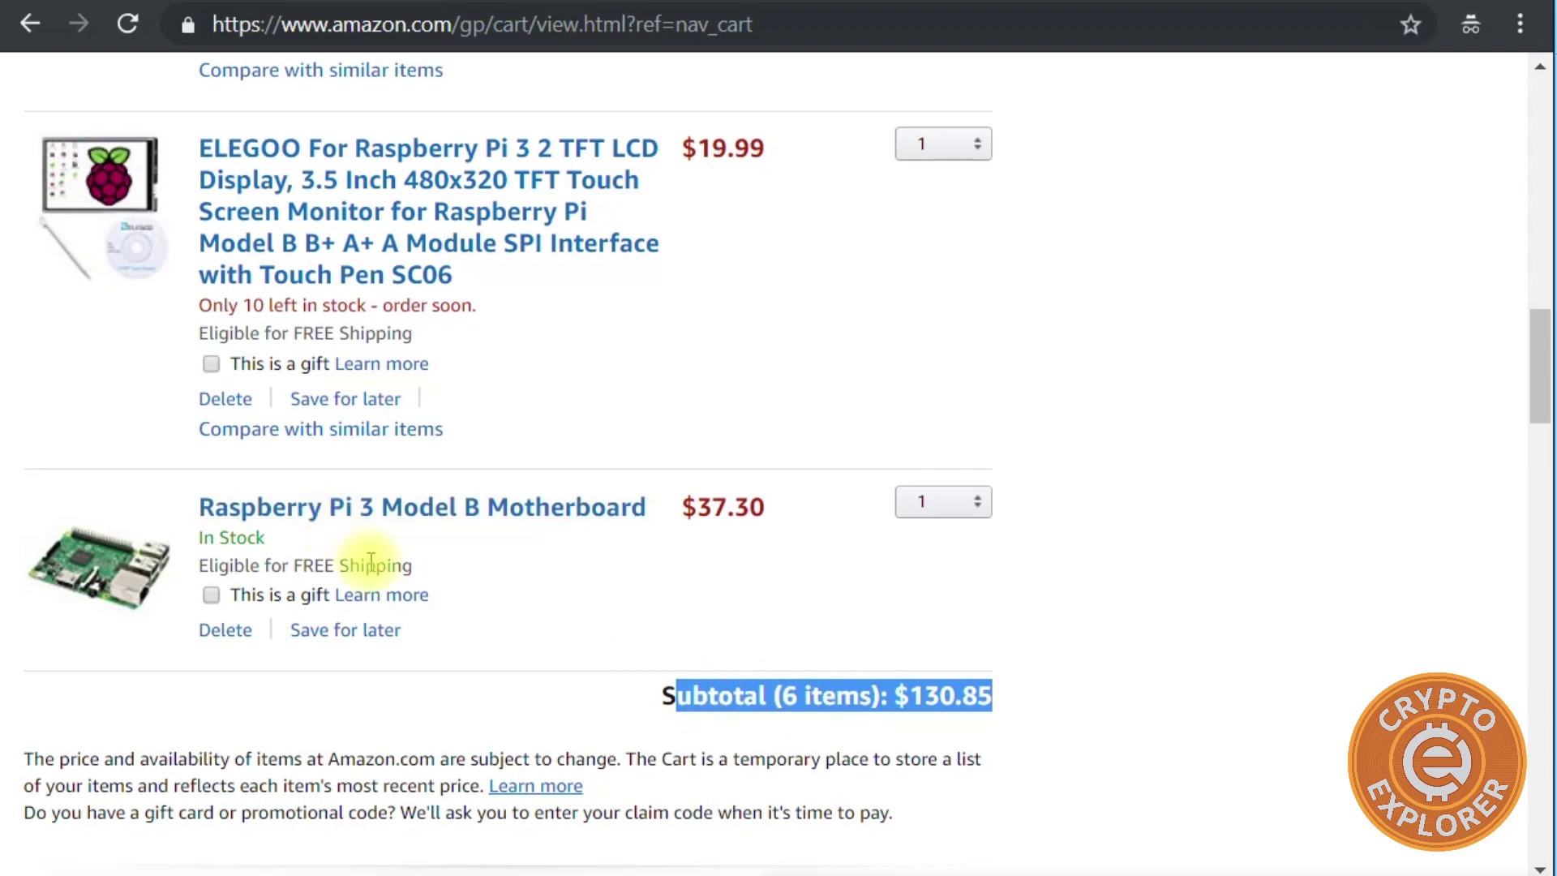
pyautogui.scroll(4, 381, 567)
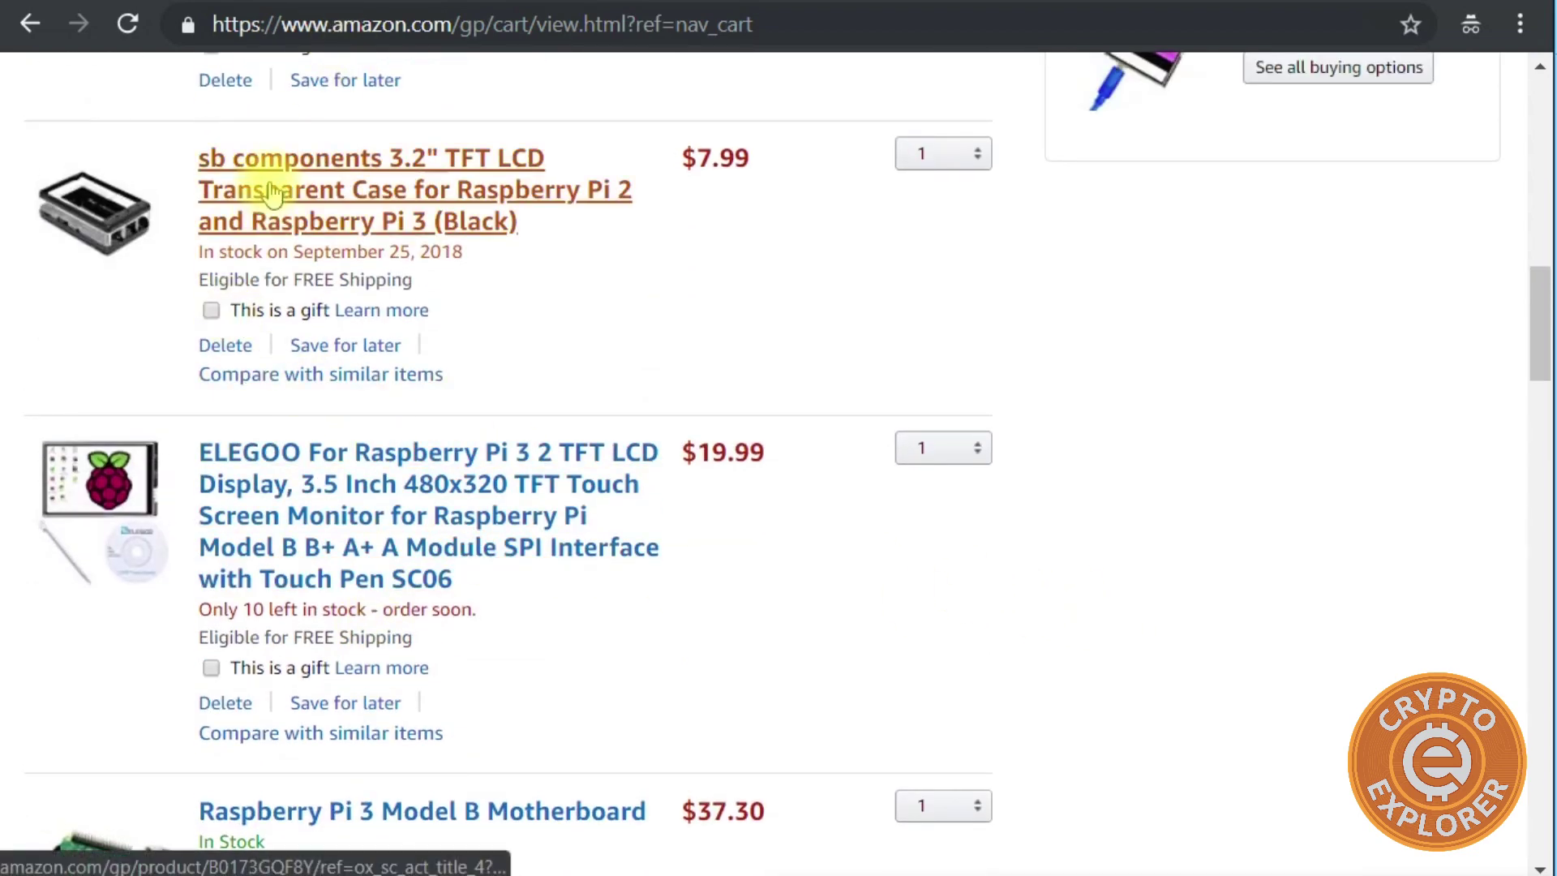
pyautogui.click(347, 170)
pyautogui.scroll(-5, 406, 401)
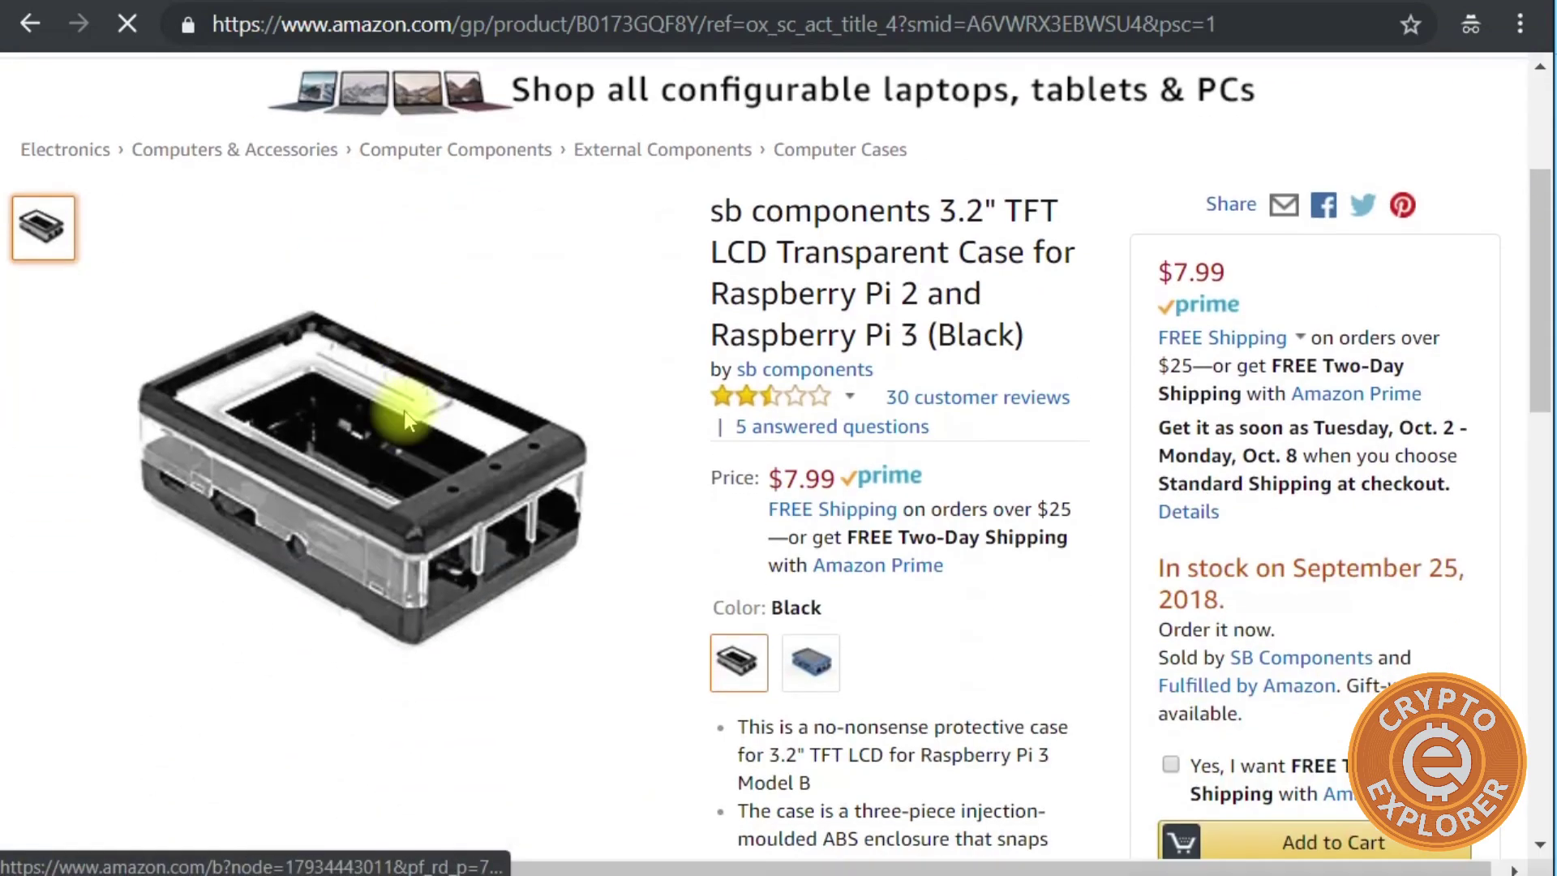
pyautogui.moveTo(451, 428)
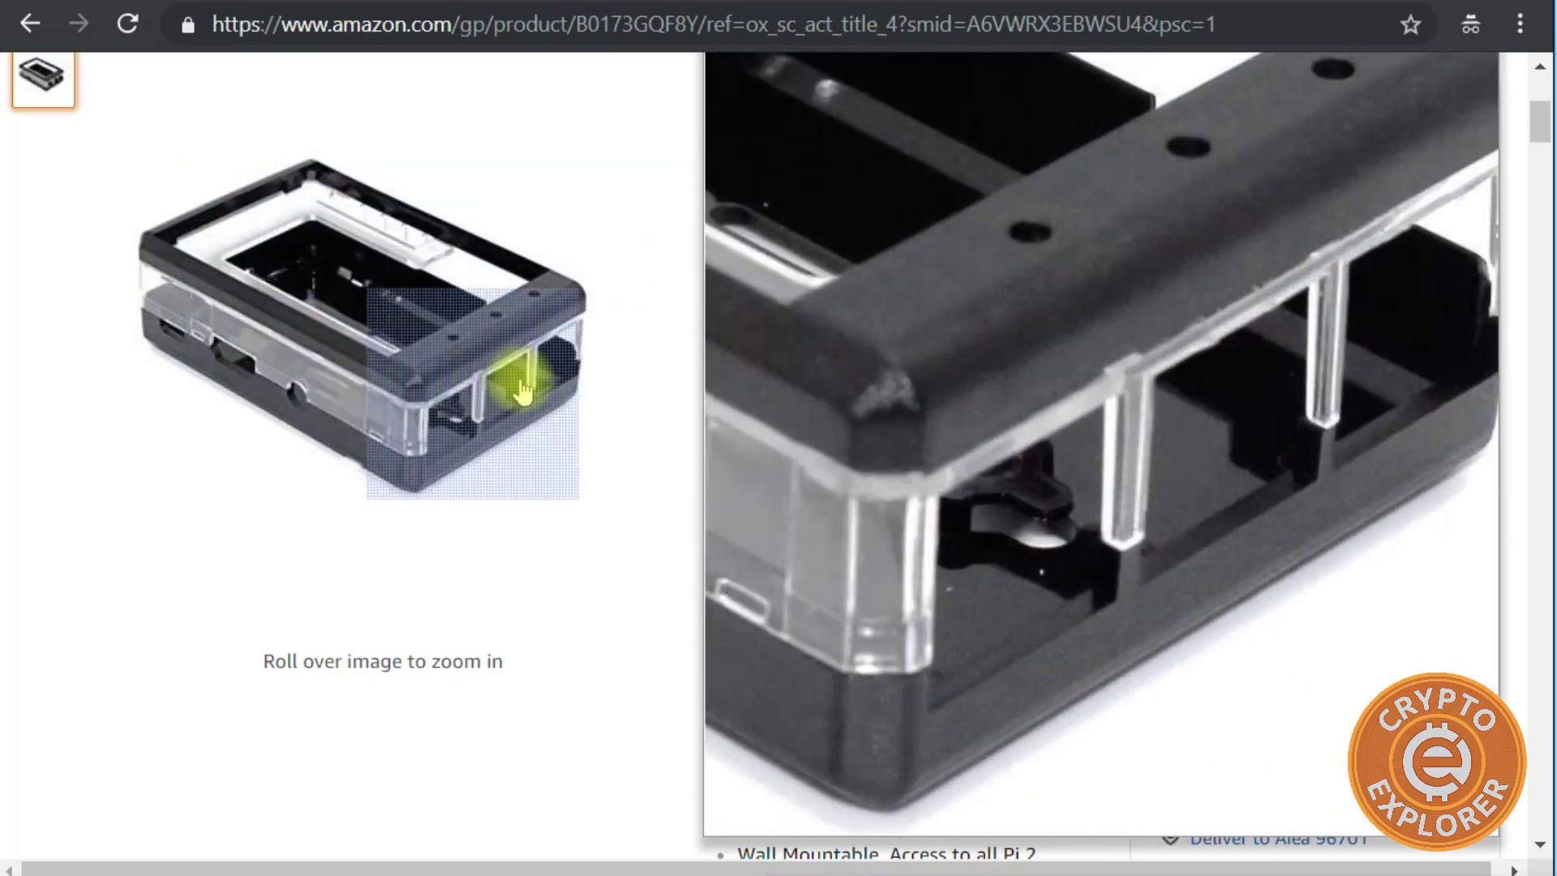
pyautogui.scroll(5, 312, 369)
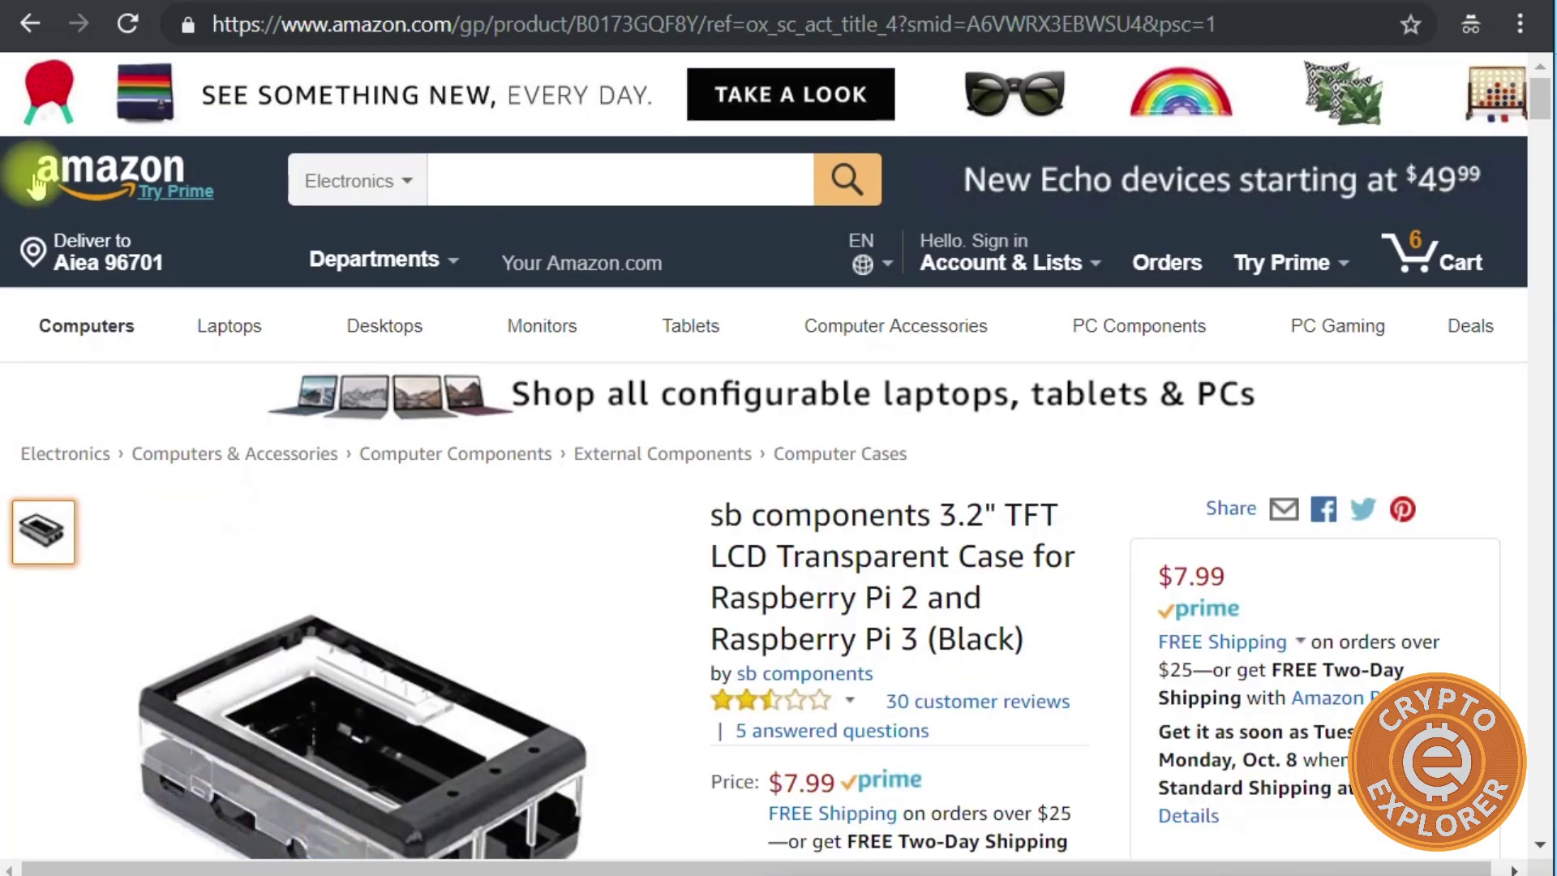
pyautogui.click(31, 25)
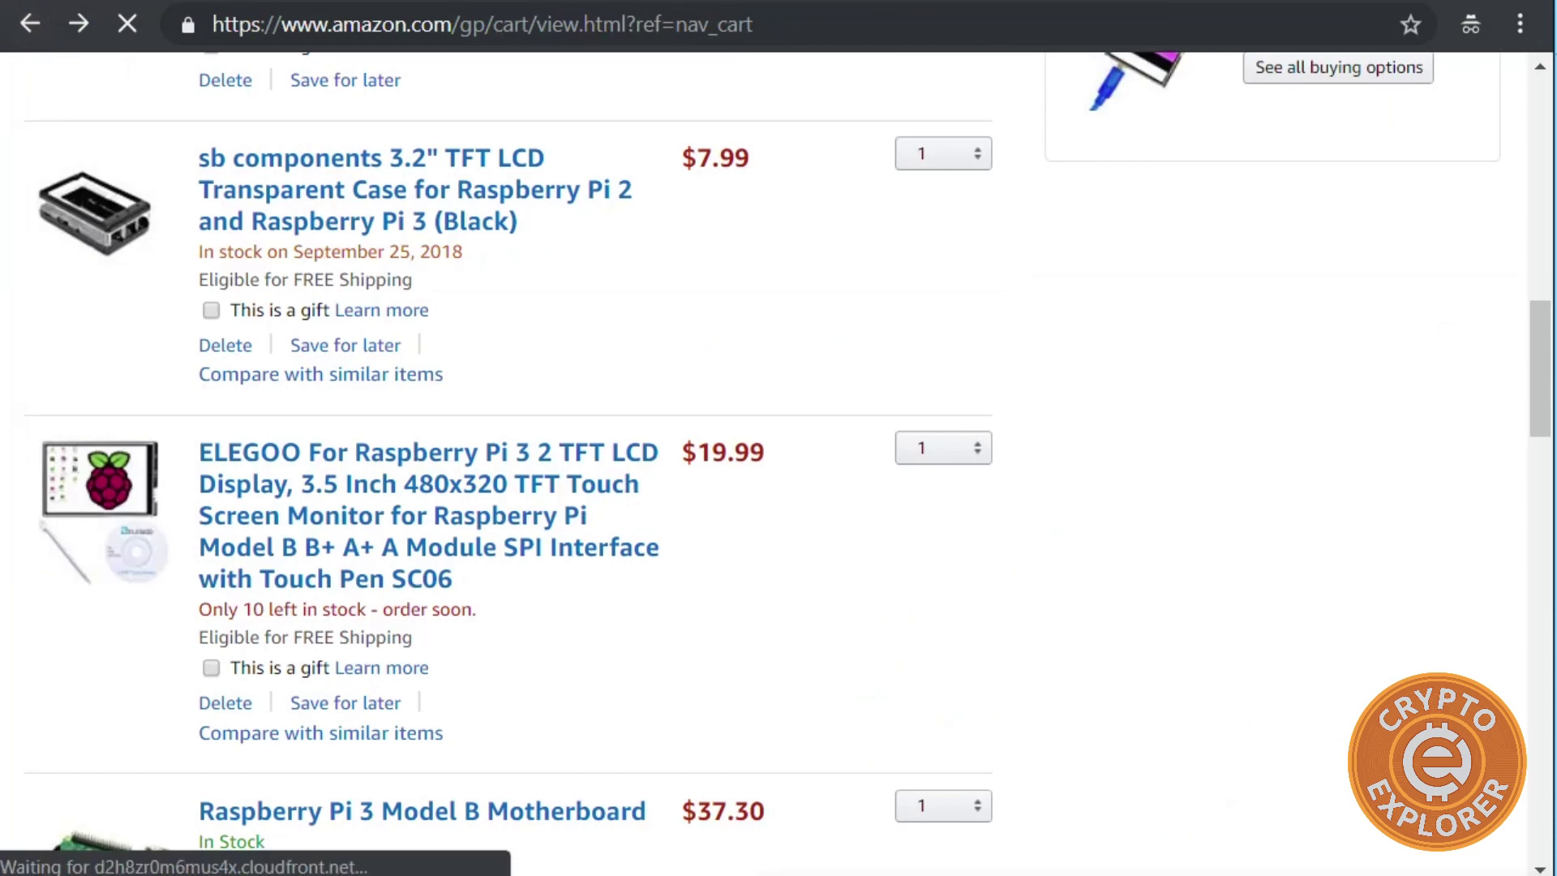
pyautogui.click(624, 2)
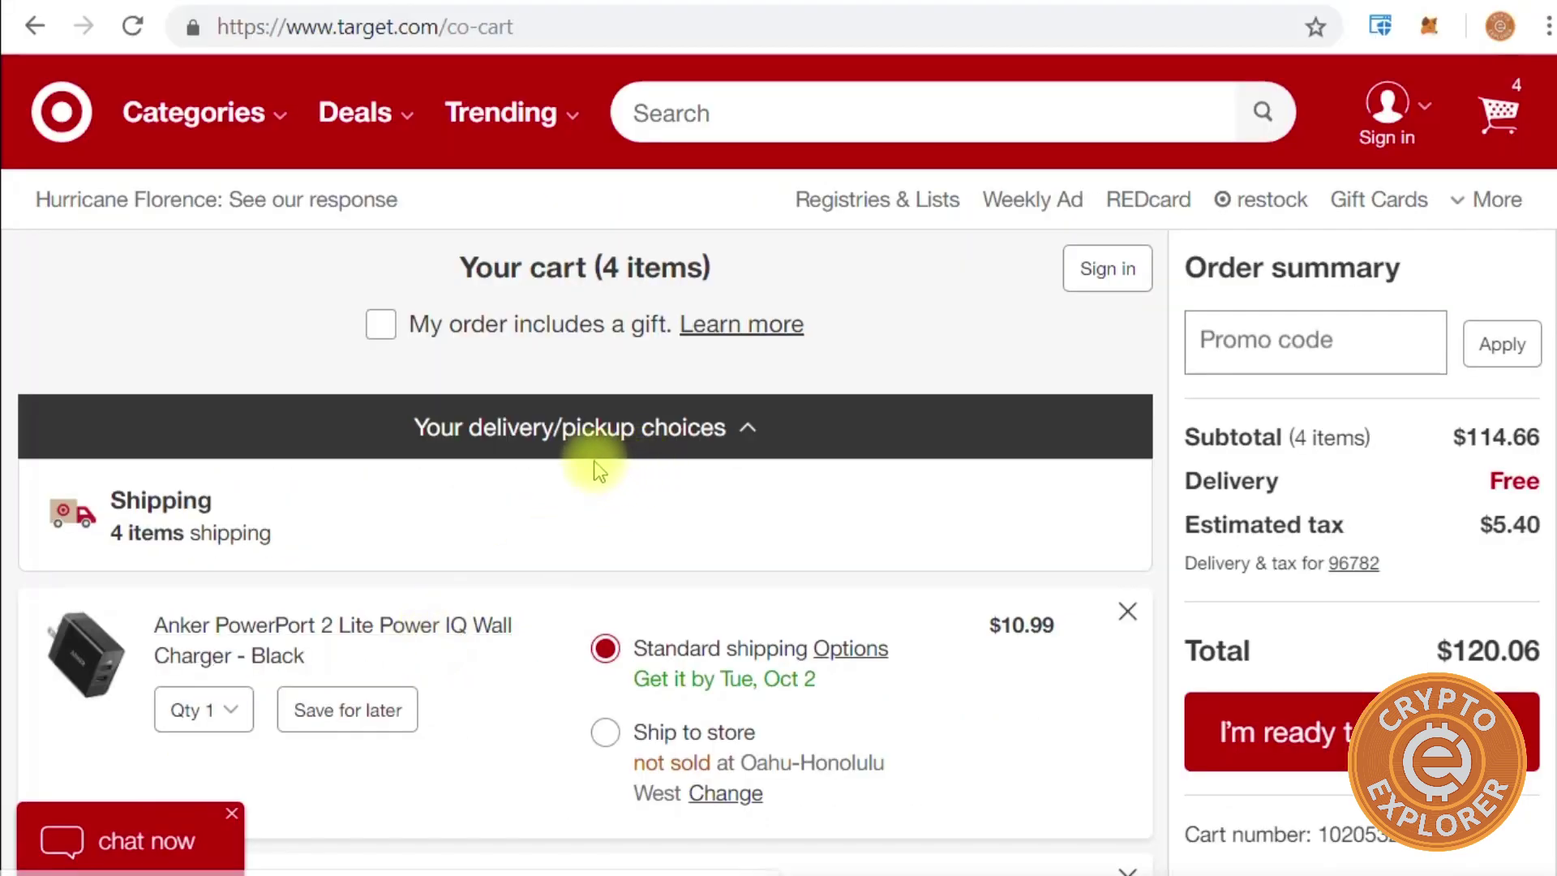
# Step: Check each Target cart item and the $120.06 order summary, ending back at the top
pyautogui.scroll(-5, 565, 502)
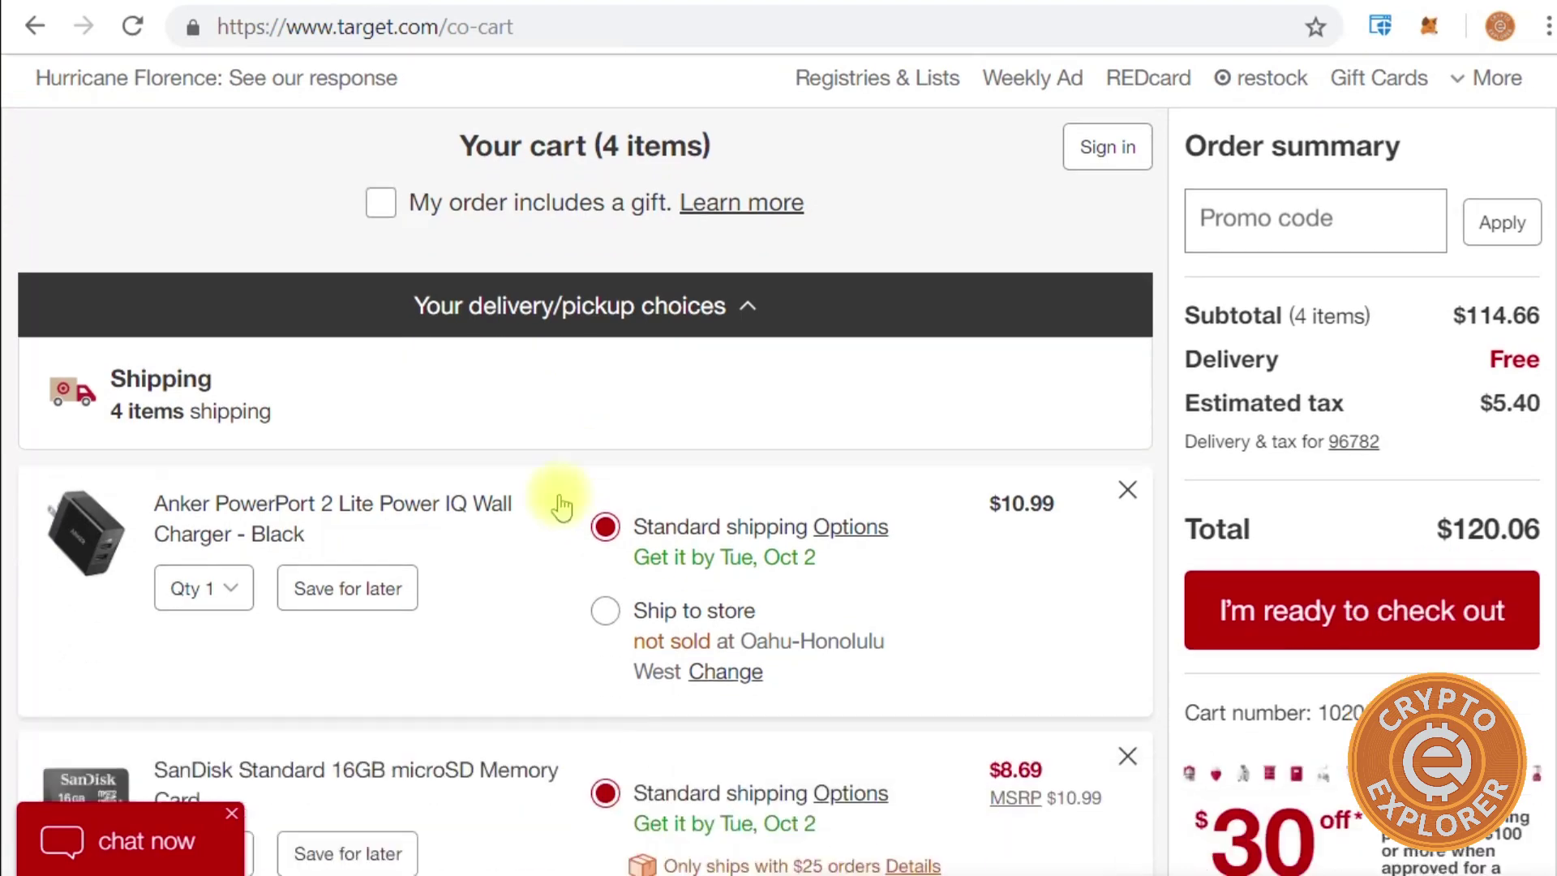
pyautogui.scroll(-5, 547, 503)
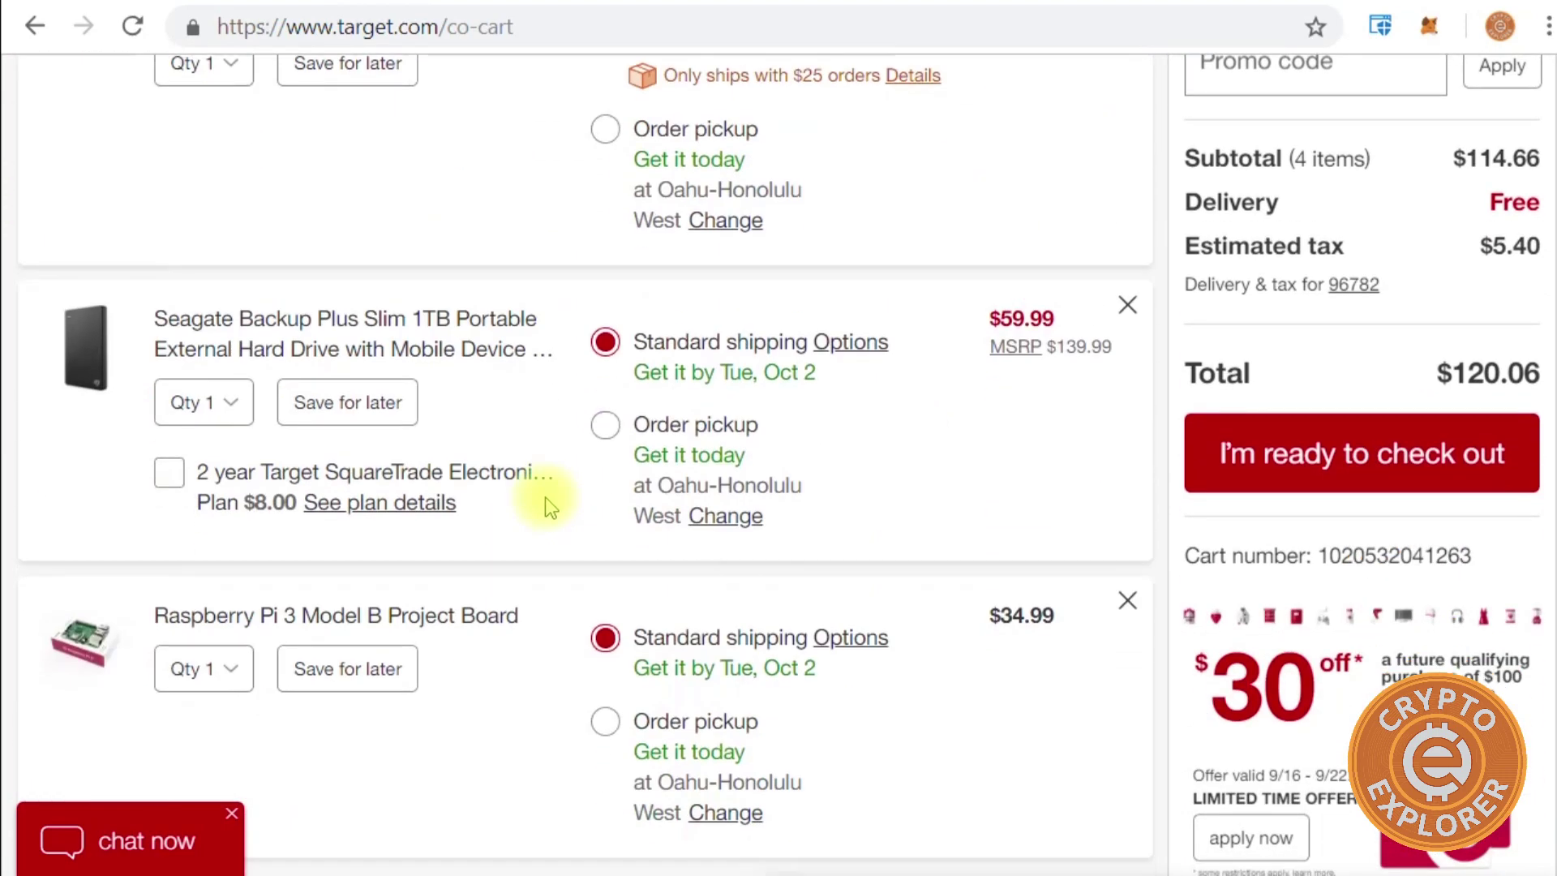
pyautogui.scroll(-5, 540, 503)
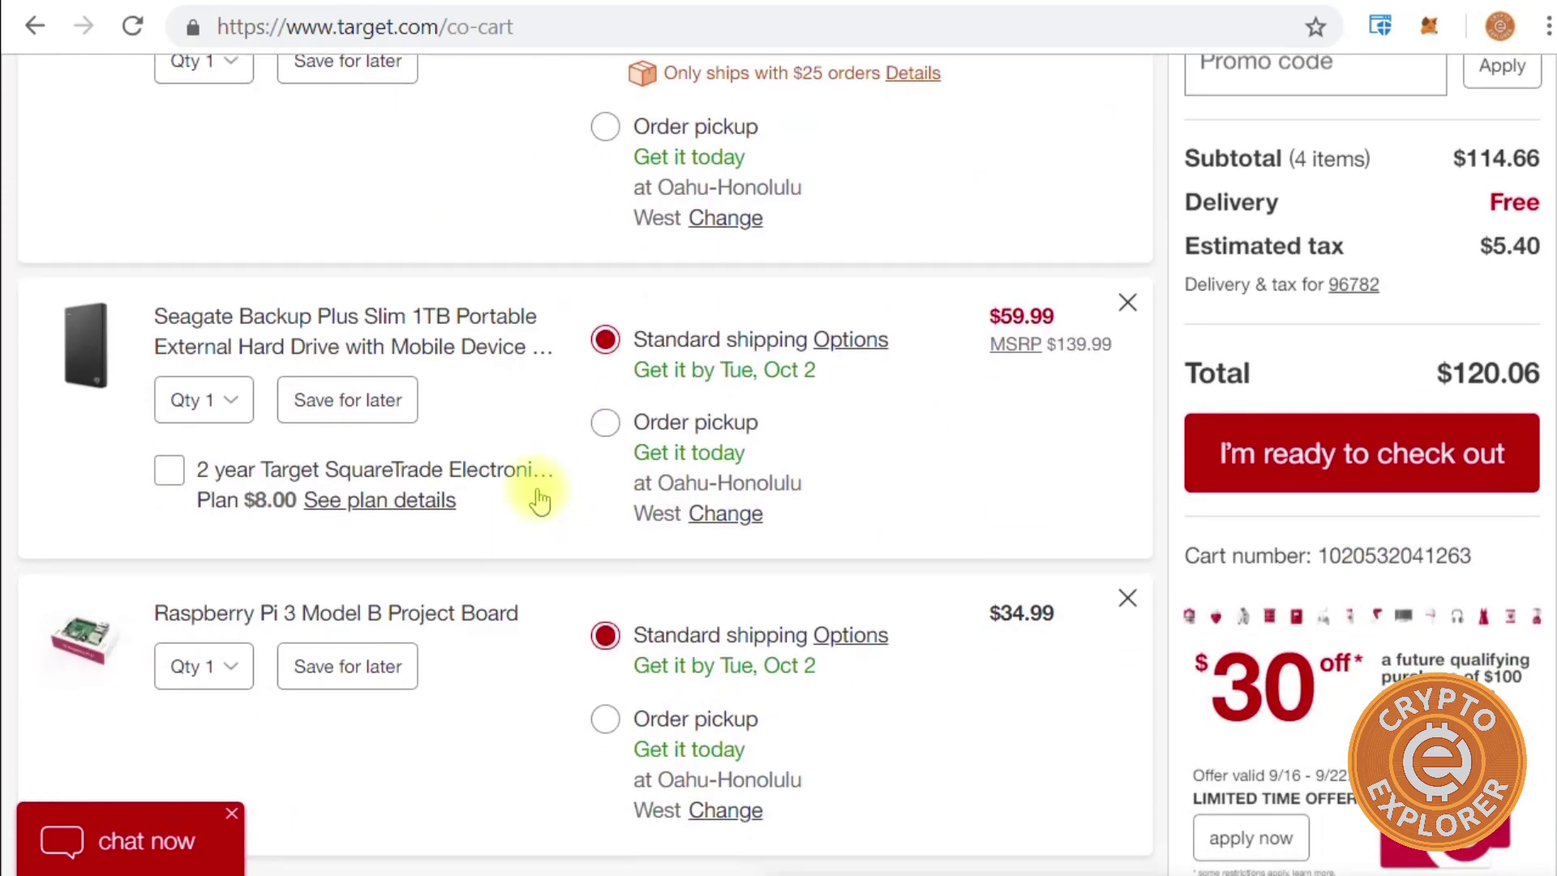
pyautogui.scroll(2, 430, 500)
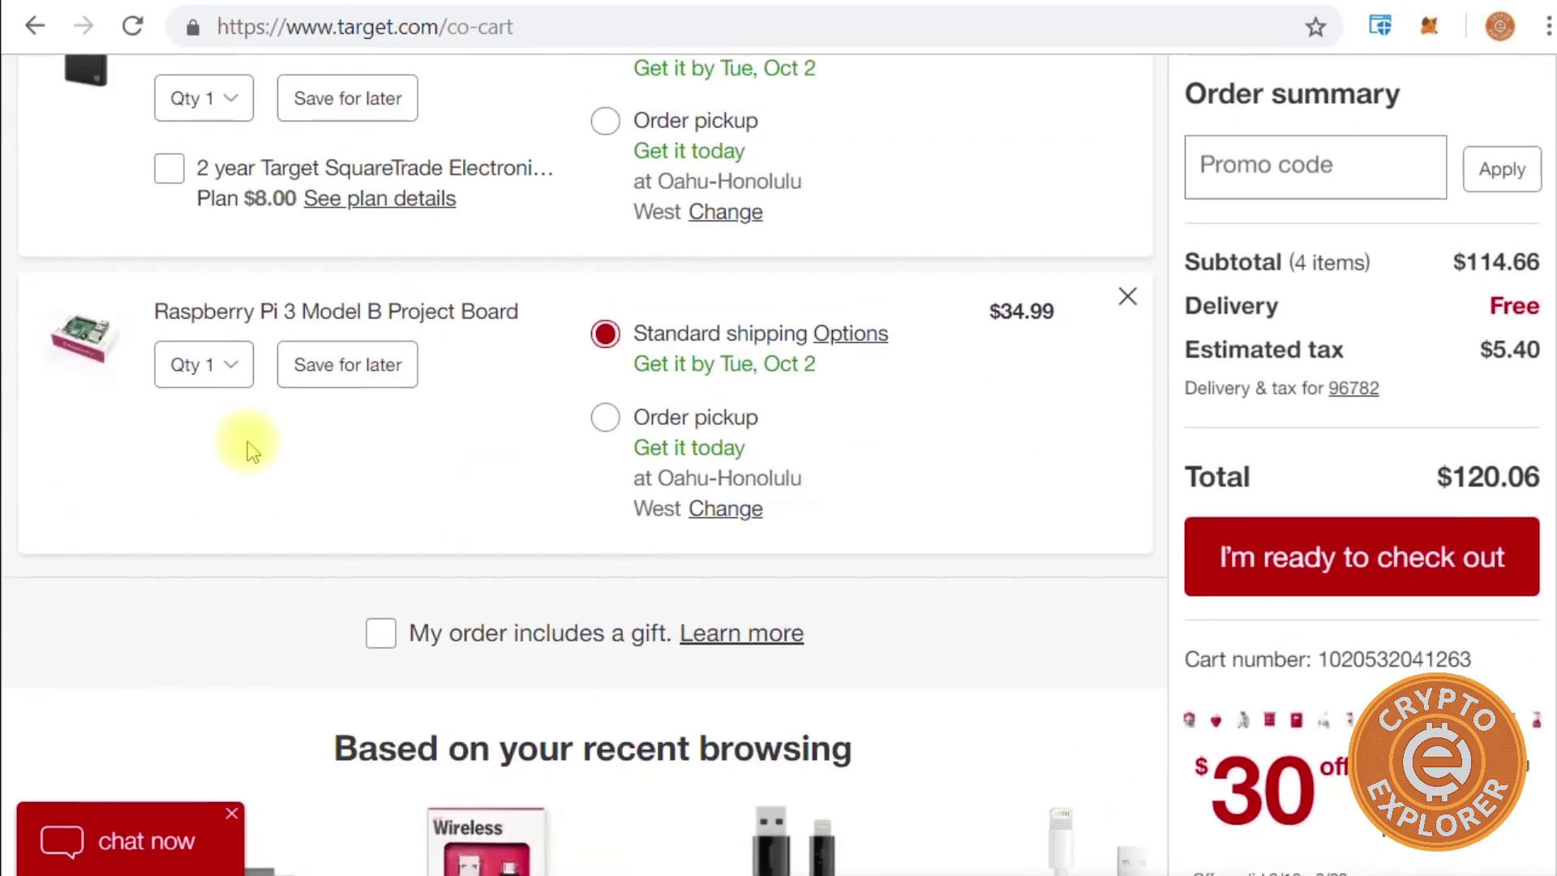
pyautogui.scroll(3, 355, 429)
pyautogui.scroll(3, 291, 426)
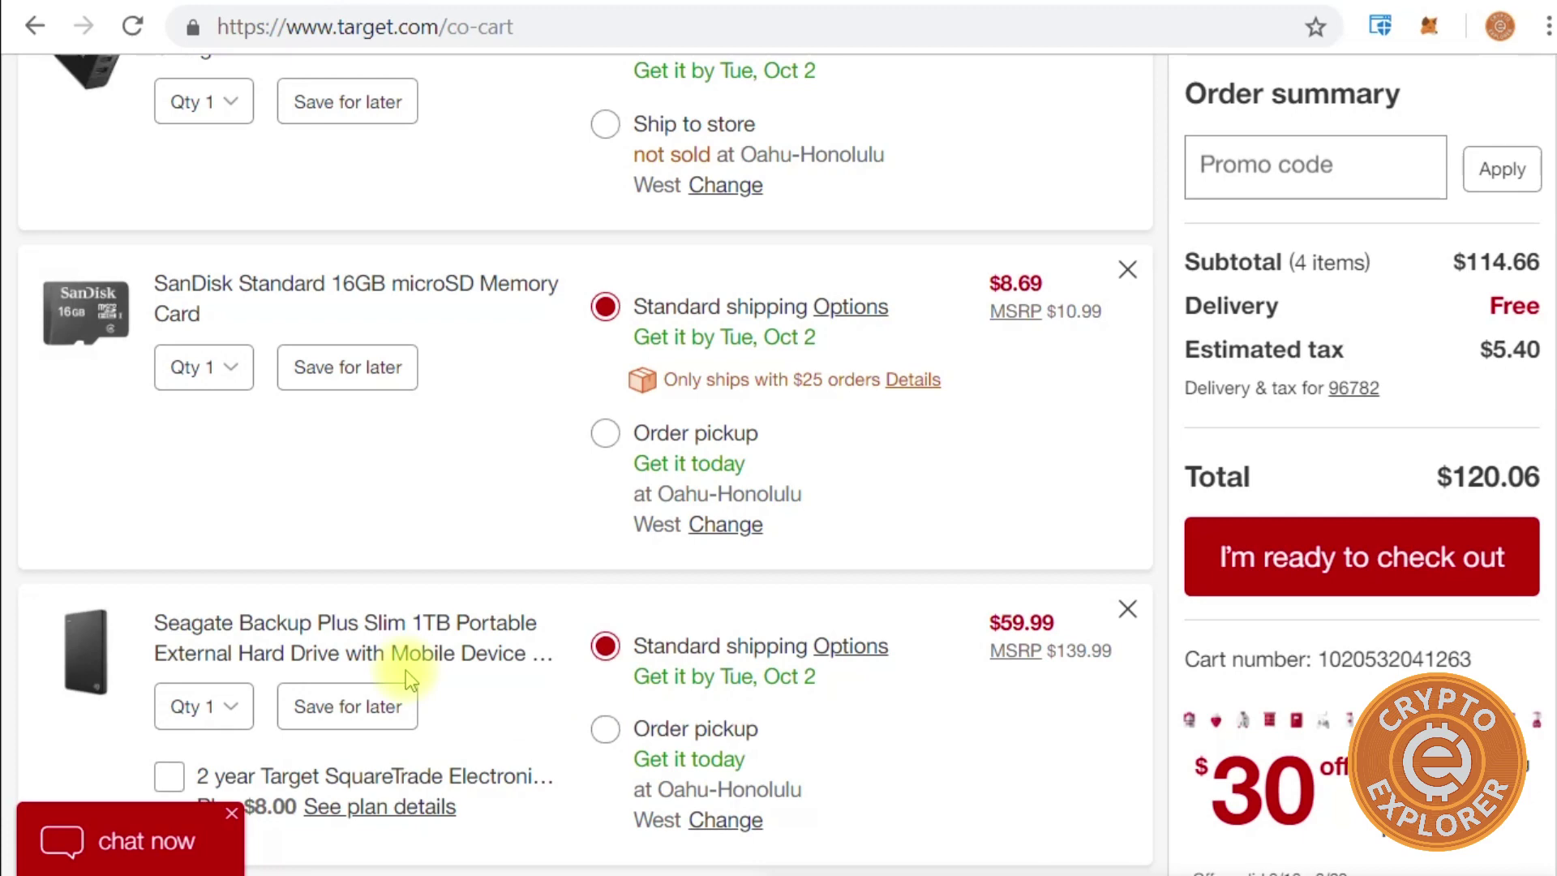
pyautogui.scroll(2, 445, 313)
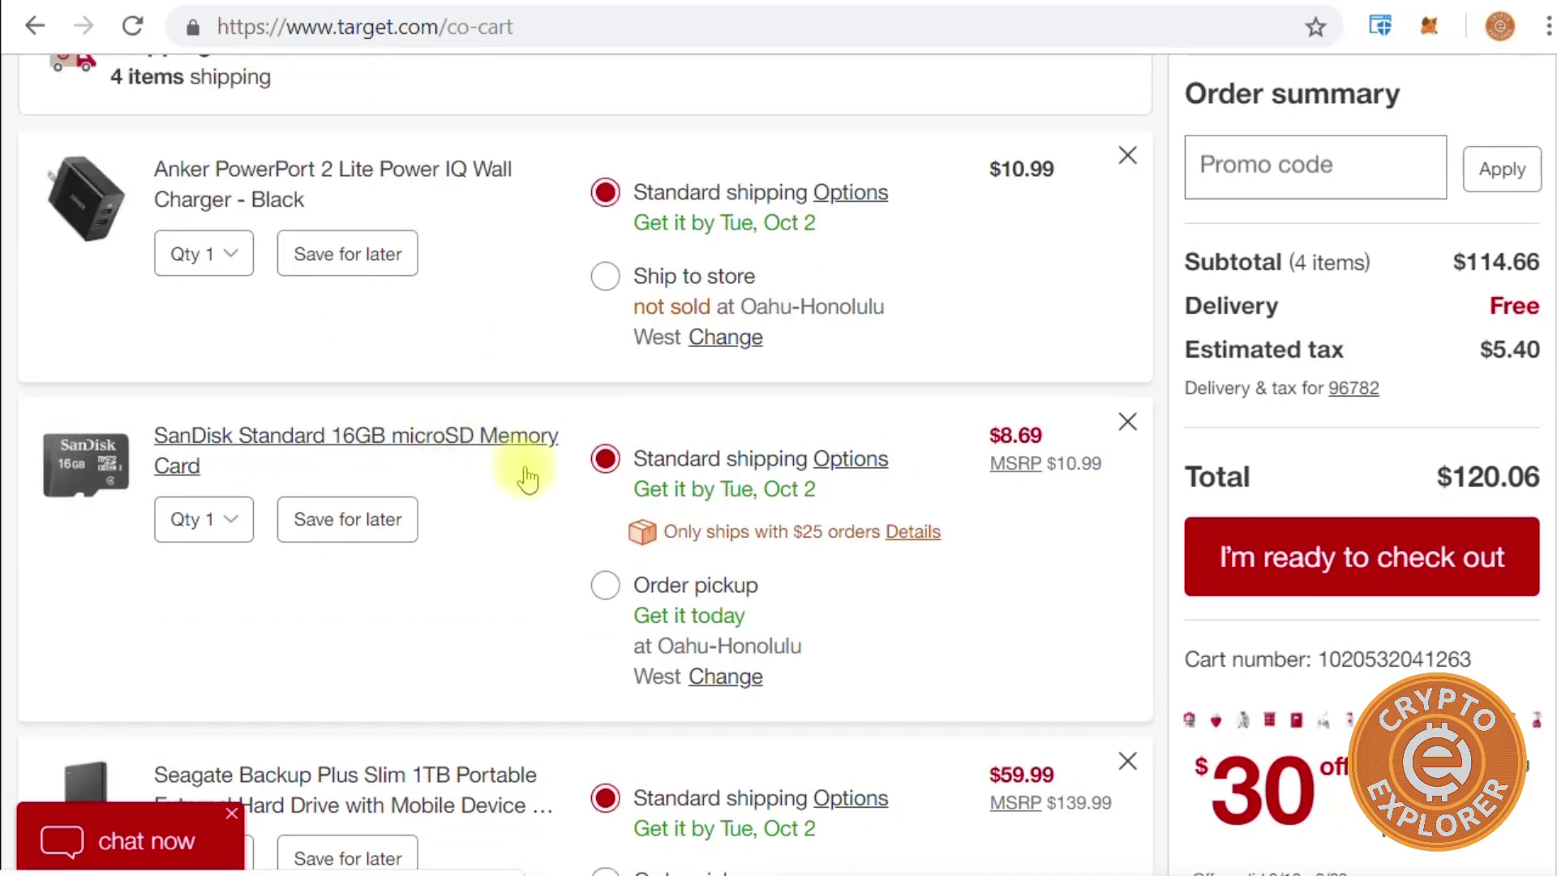
pyautogui.scroll(2, 490, 525)
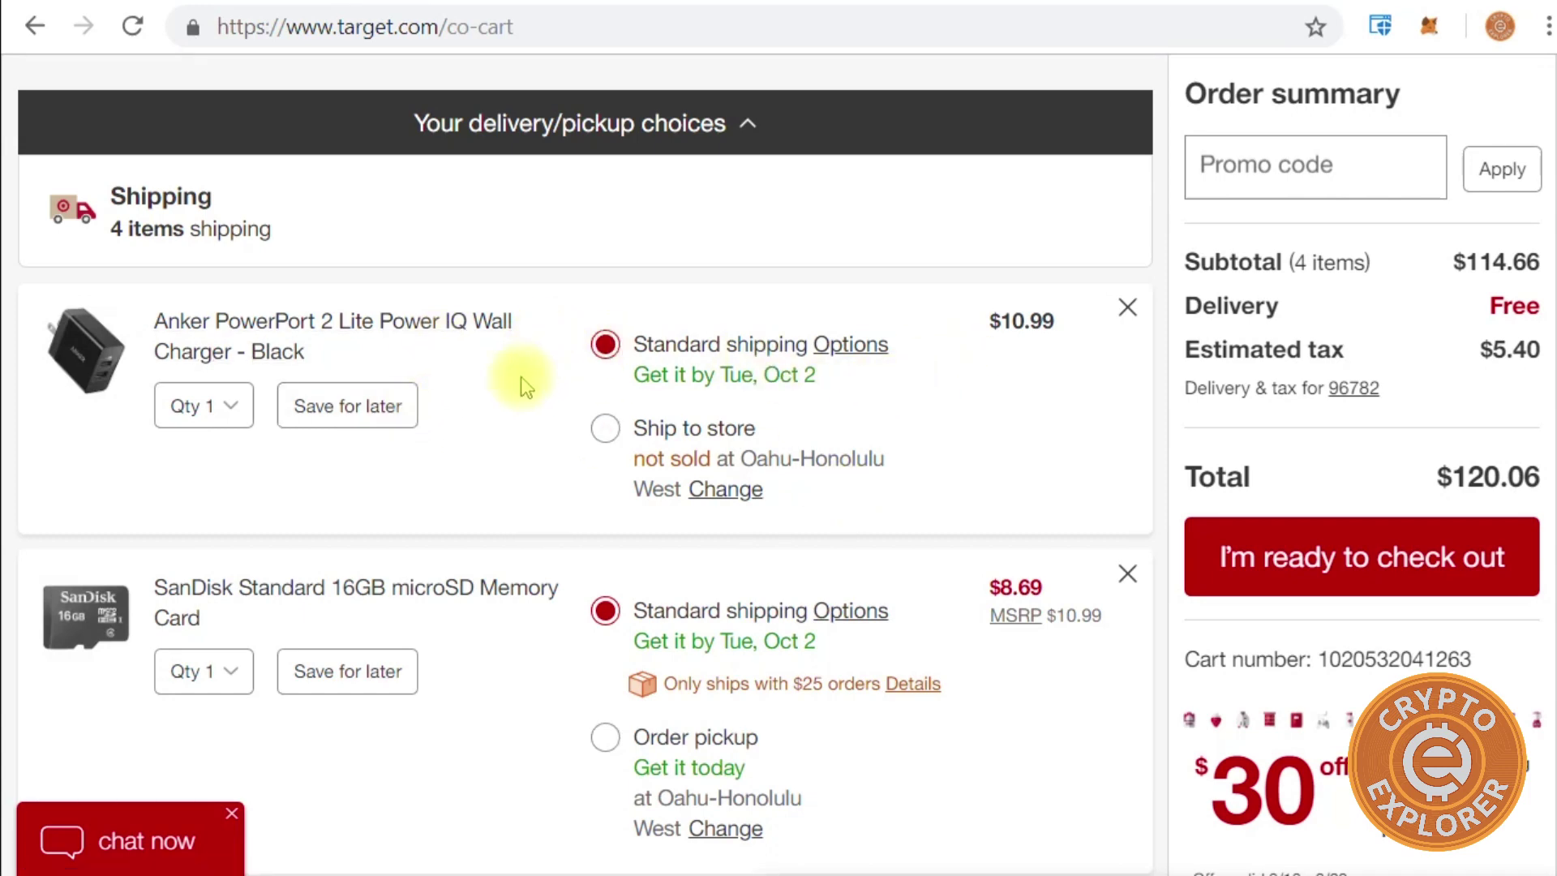
pyautogui.scroll(-4, 521, 377)
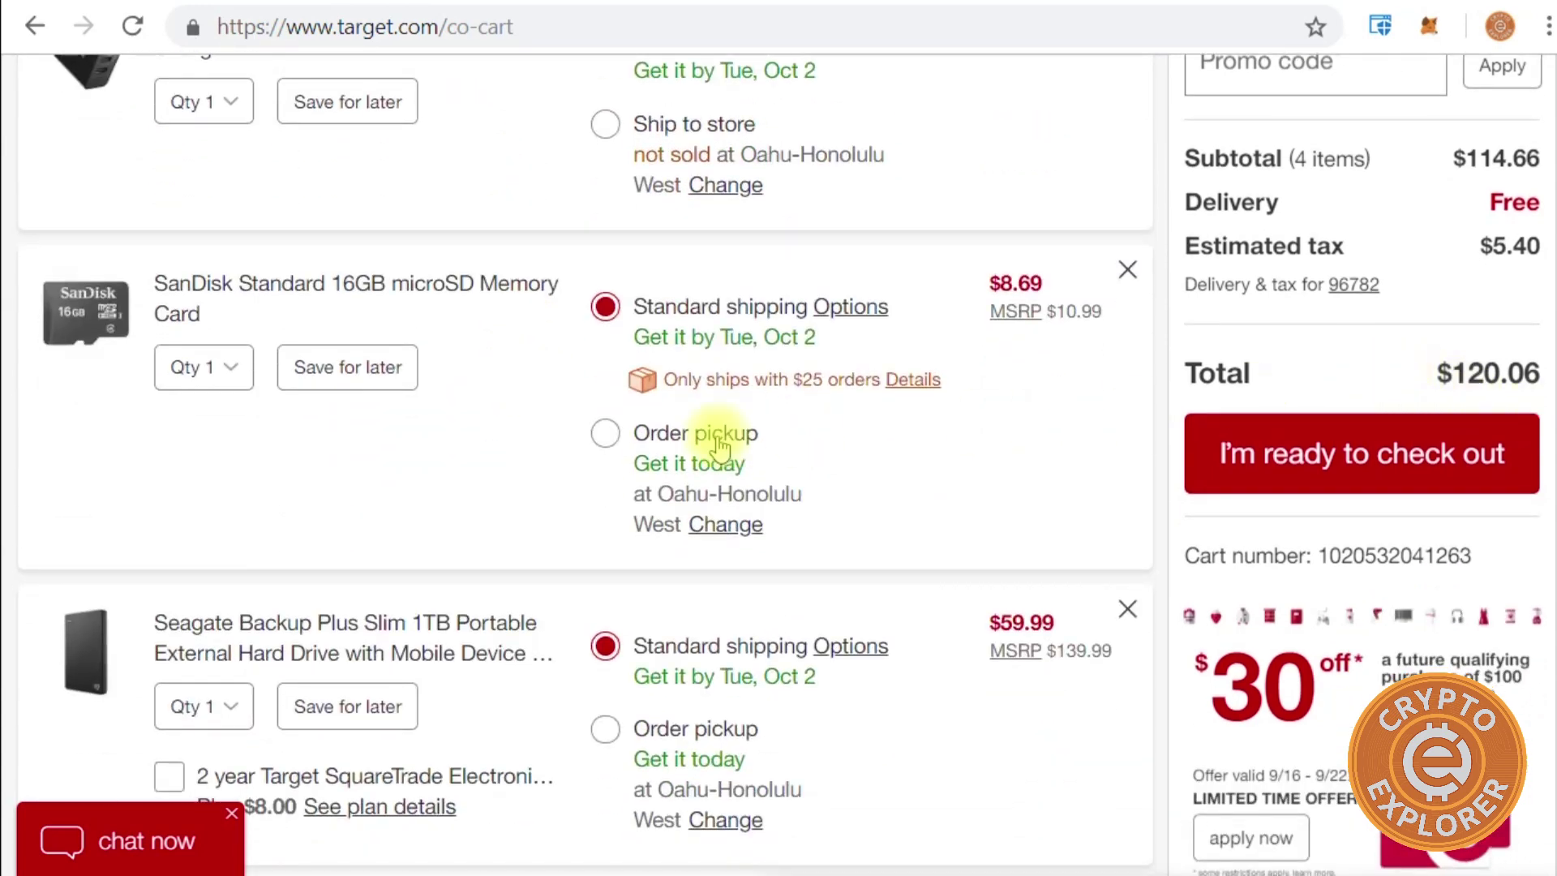
pyautogui.scroll(-4, 719, 444)
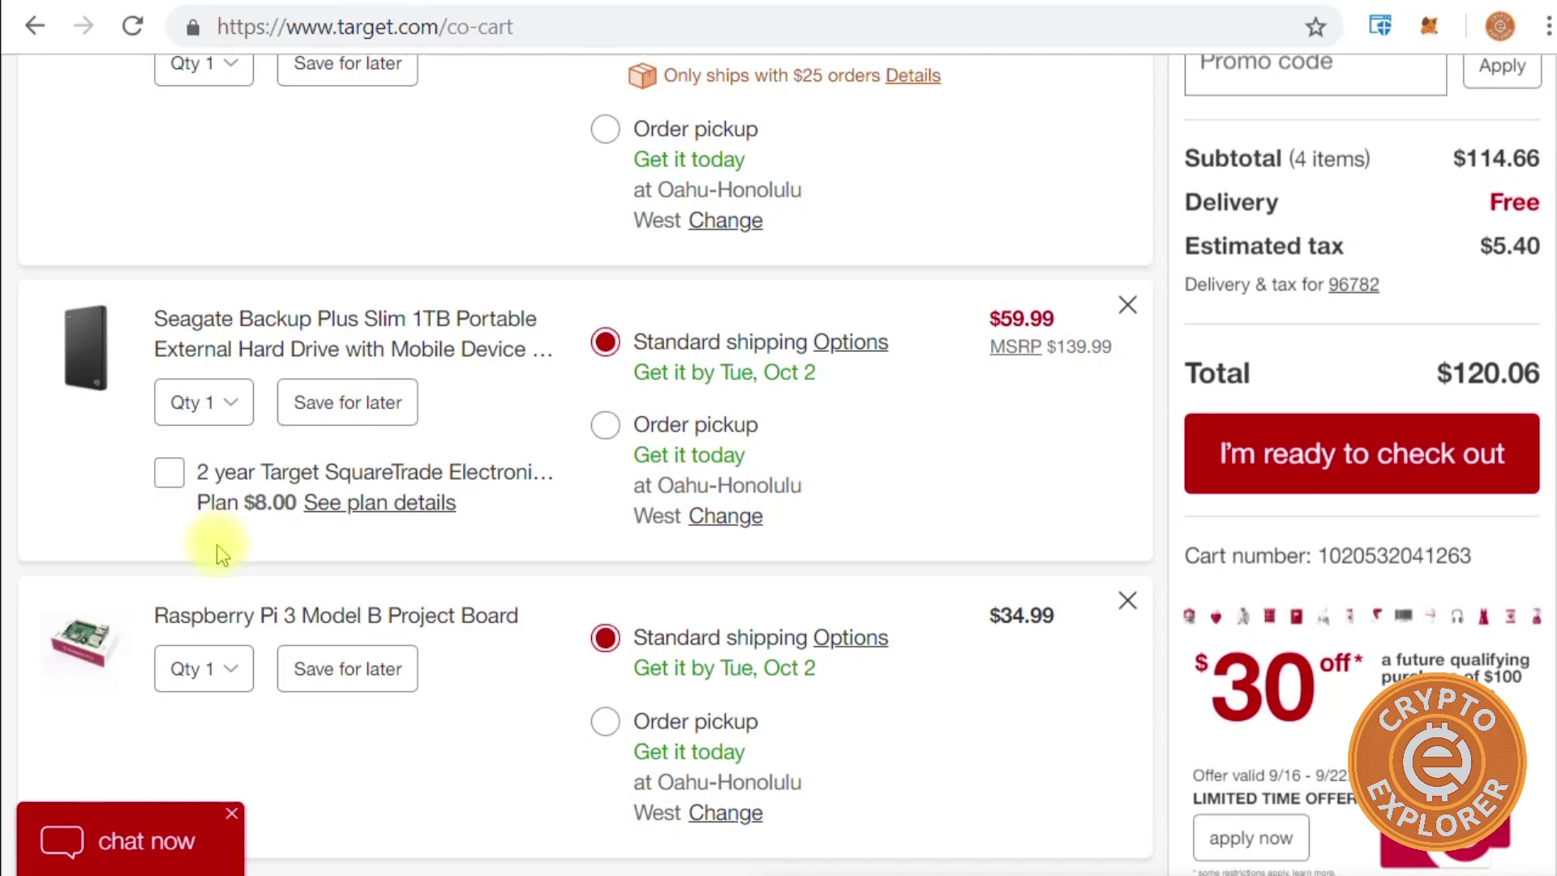
pyautogui.scroll(-8, 660, 704)
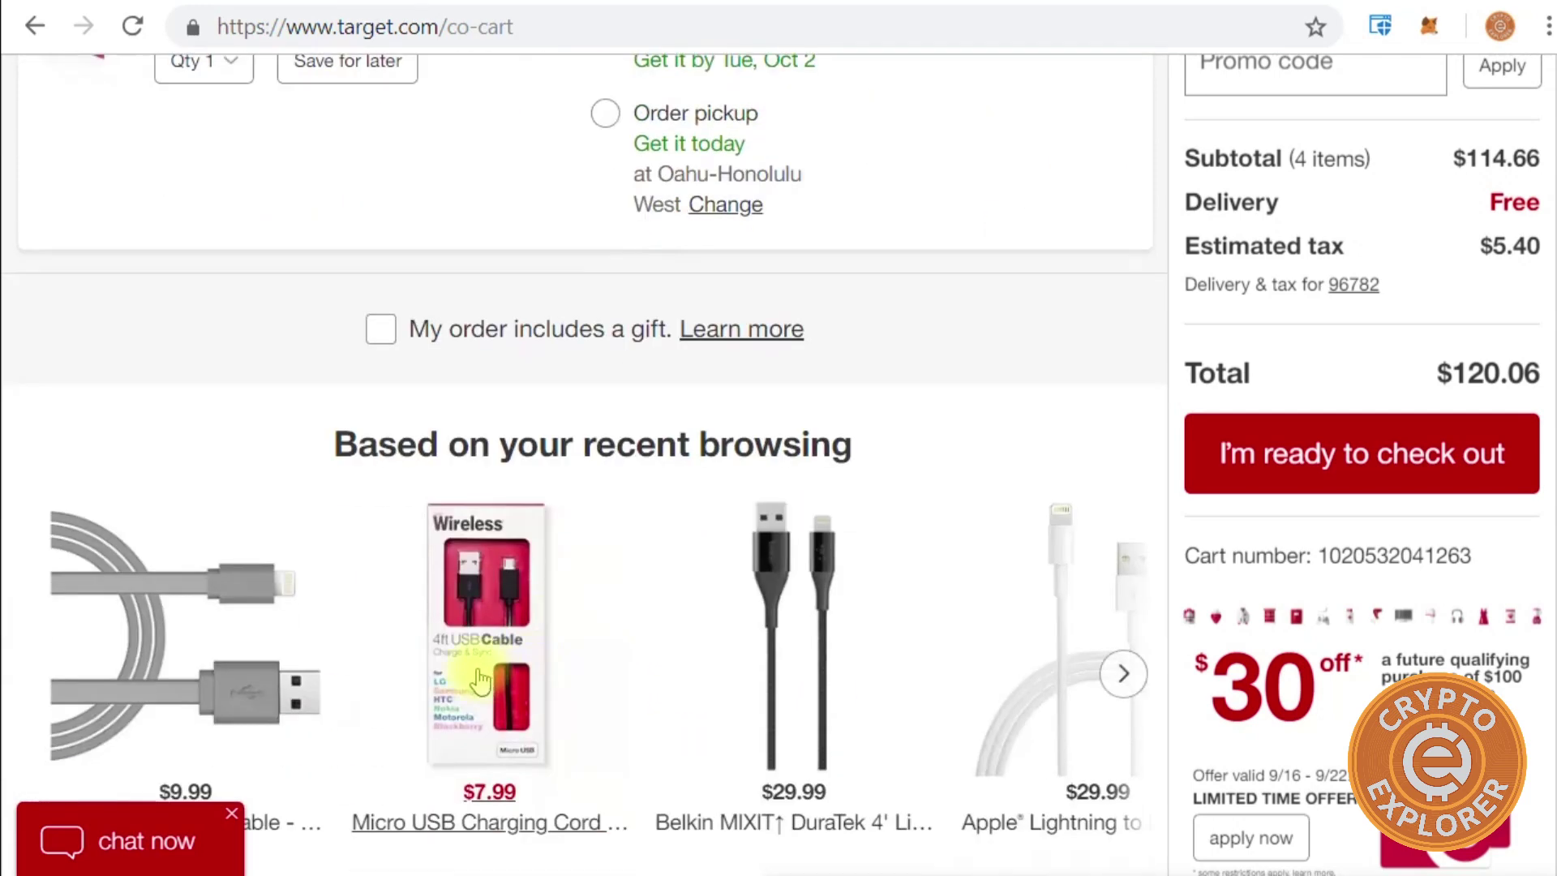
pyautogui.scroll(8, 480, 679)
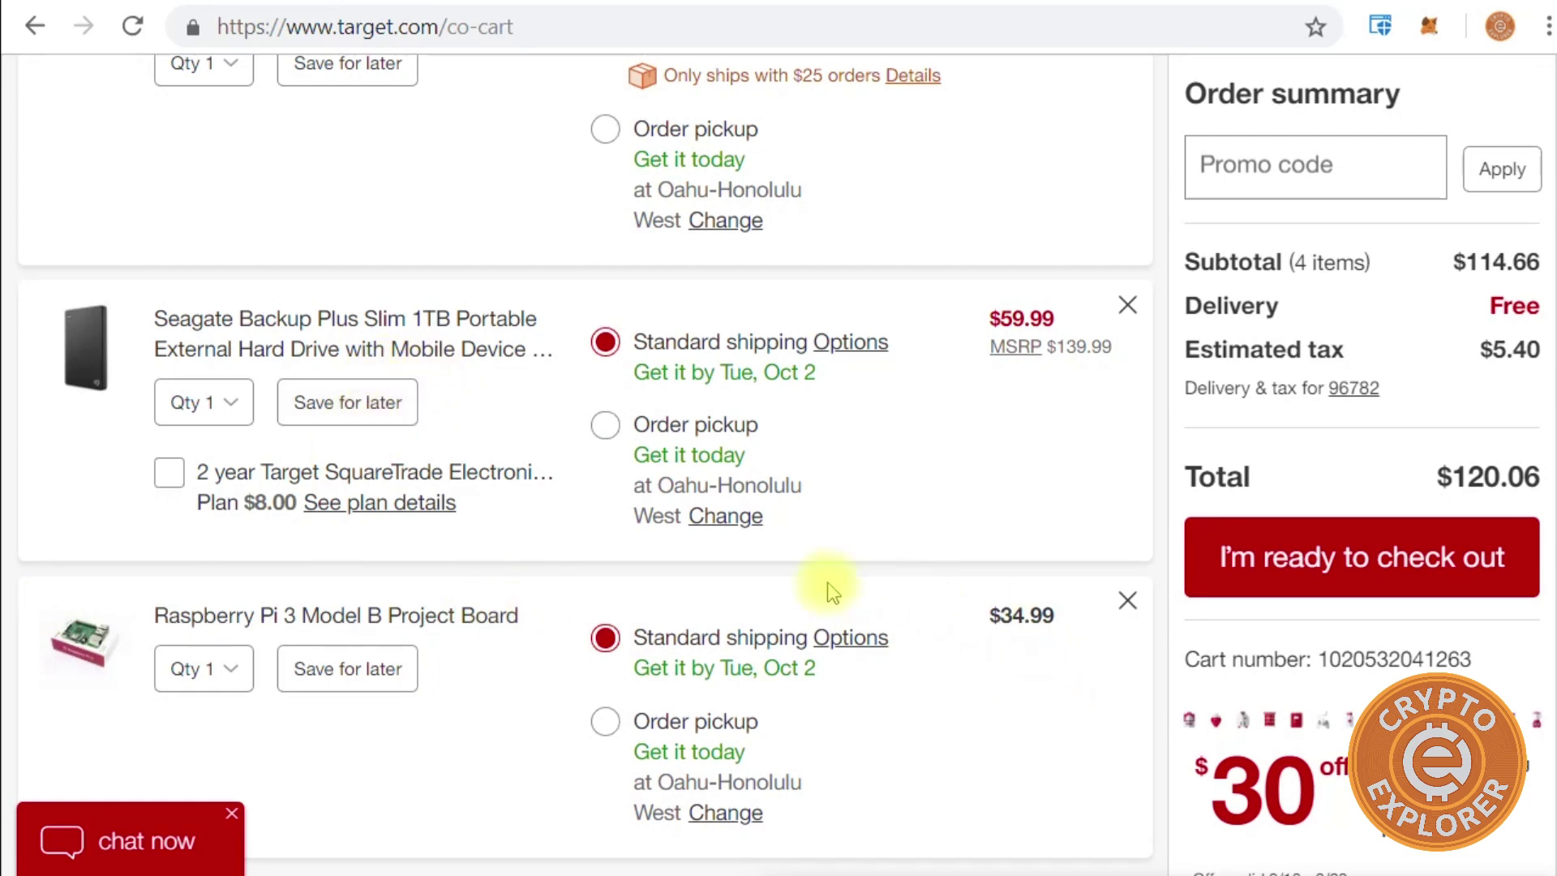
pyautogui.scroll(8, 831, 585)
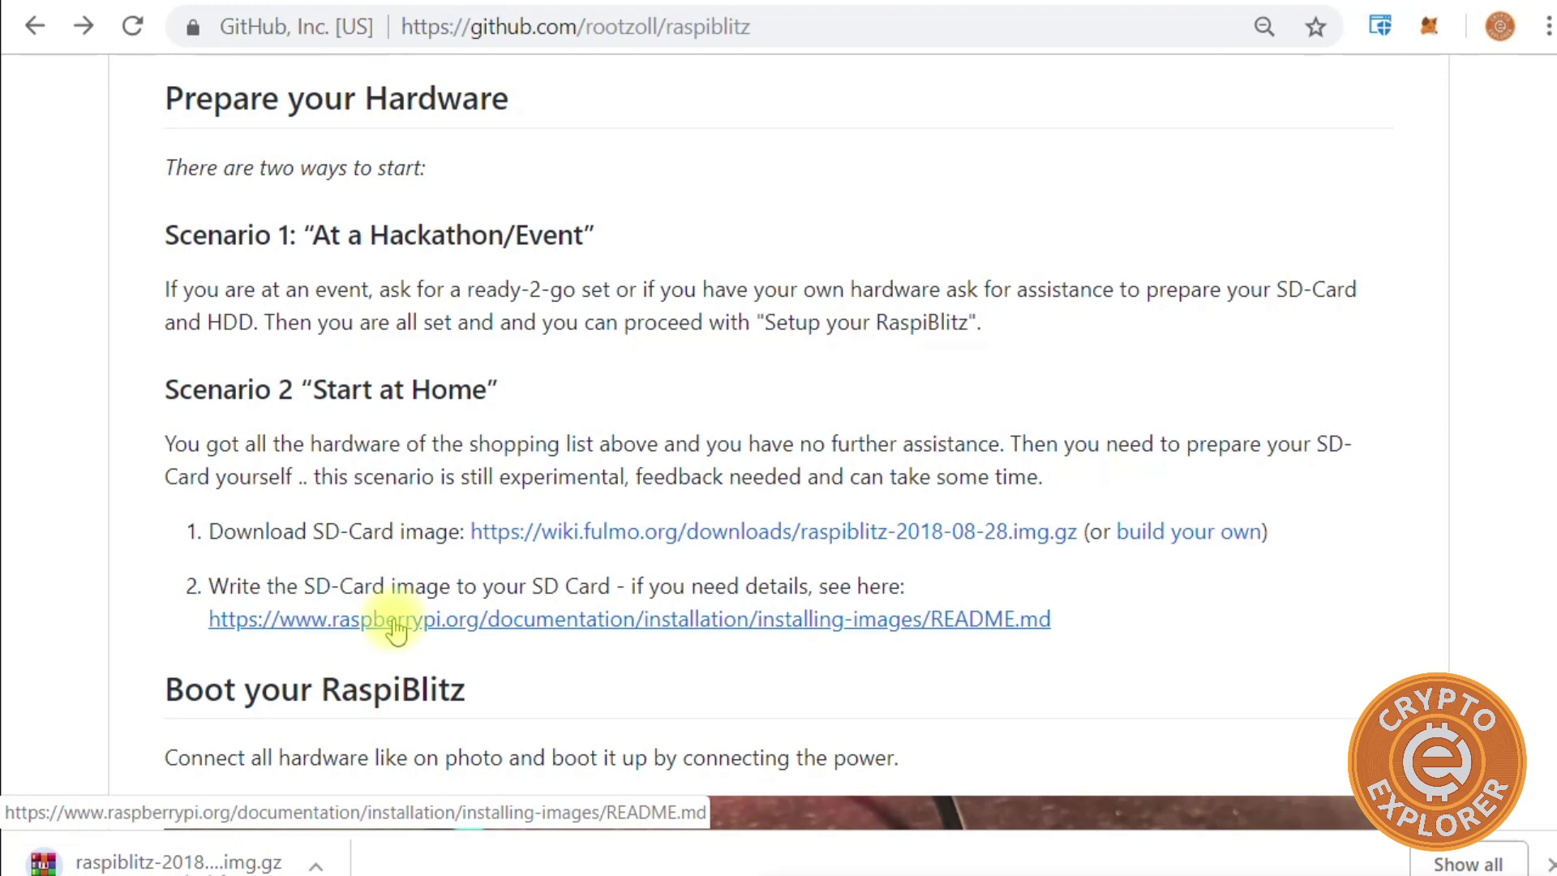
# Step: Open the raspberrypi.org installing-images guide and find 'Writing an image to the SD card'
pyautogui.click(395, 624)
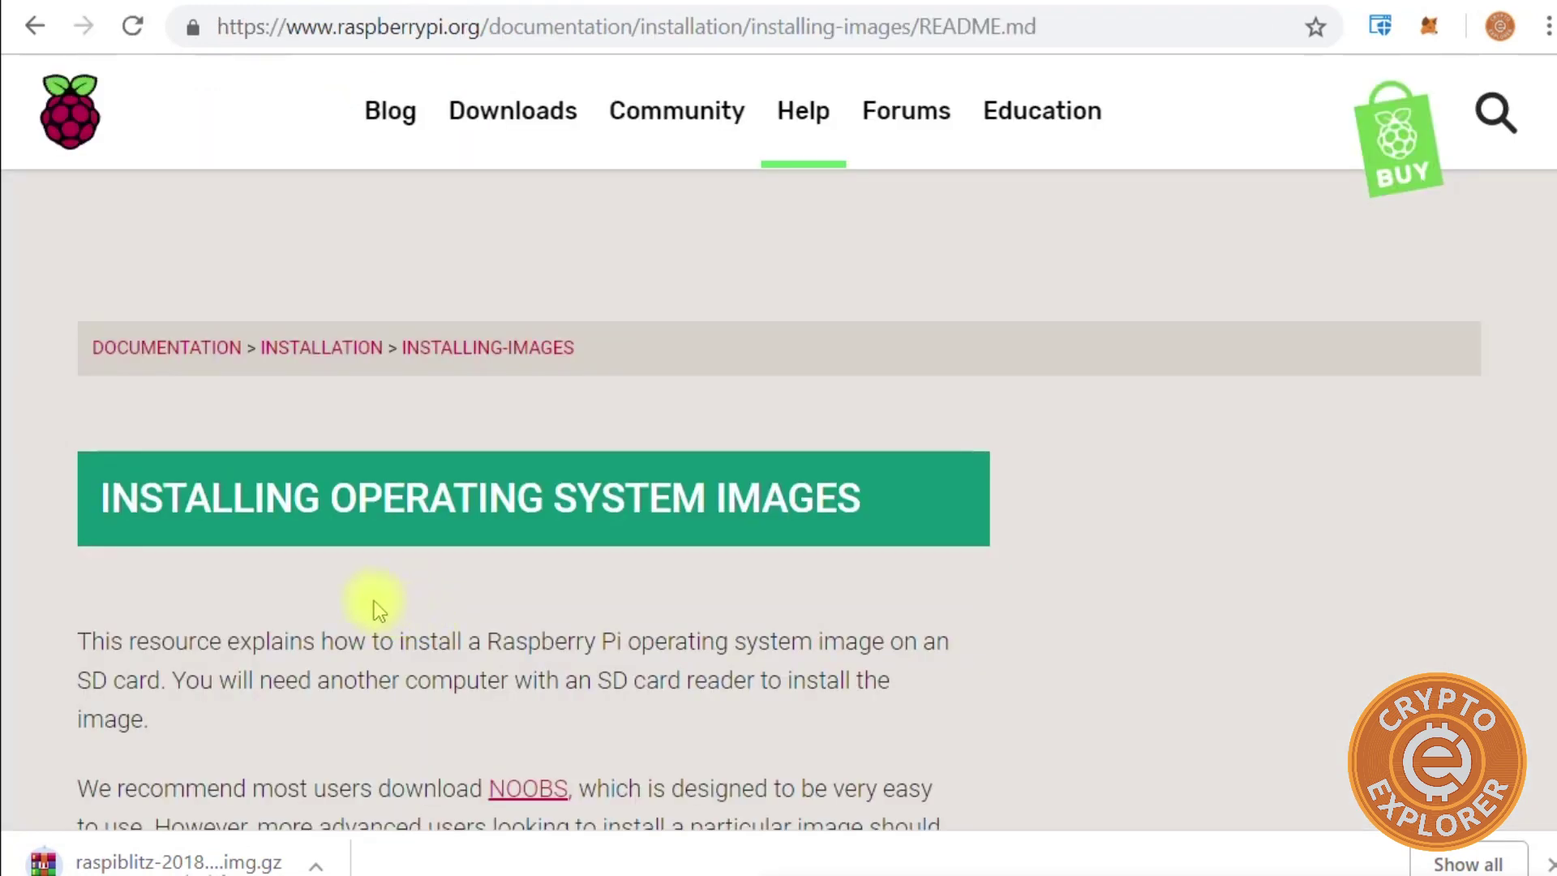
pyautogui.scroll(-14, 377, 608)
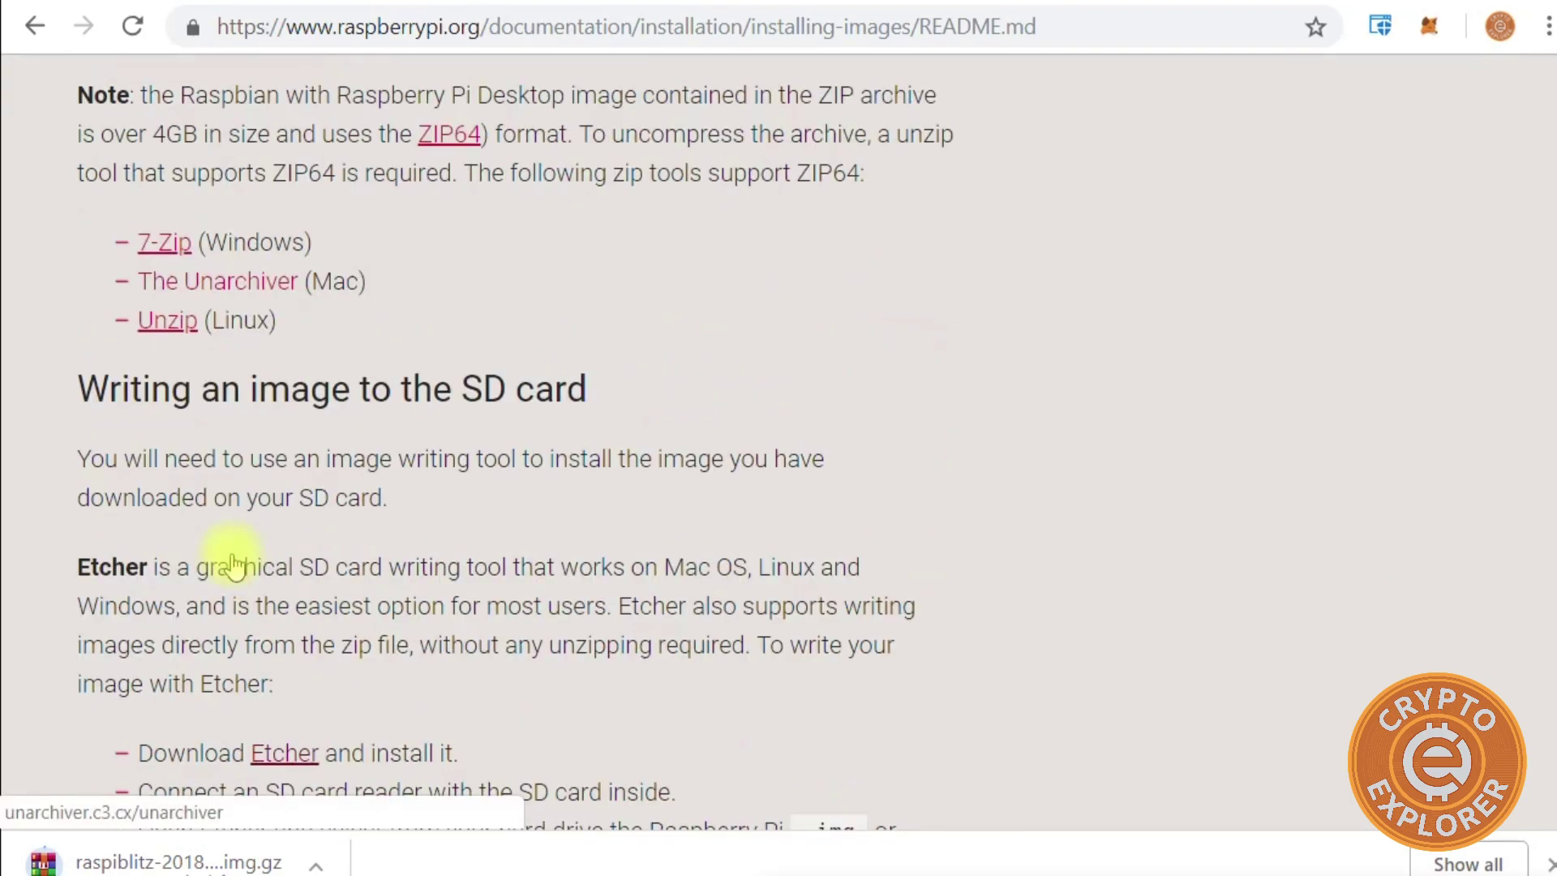
pyautogui.scroll(-13, 229, 560)
pyautogui.scroll(5, 223, 559)
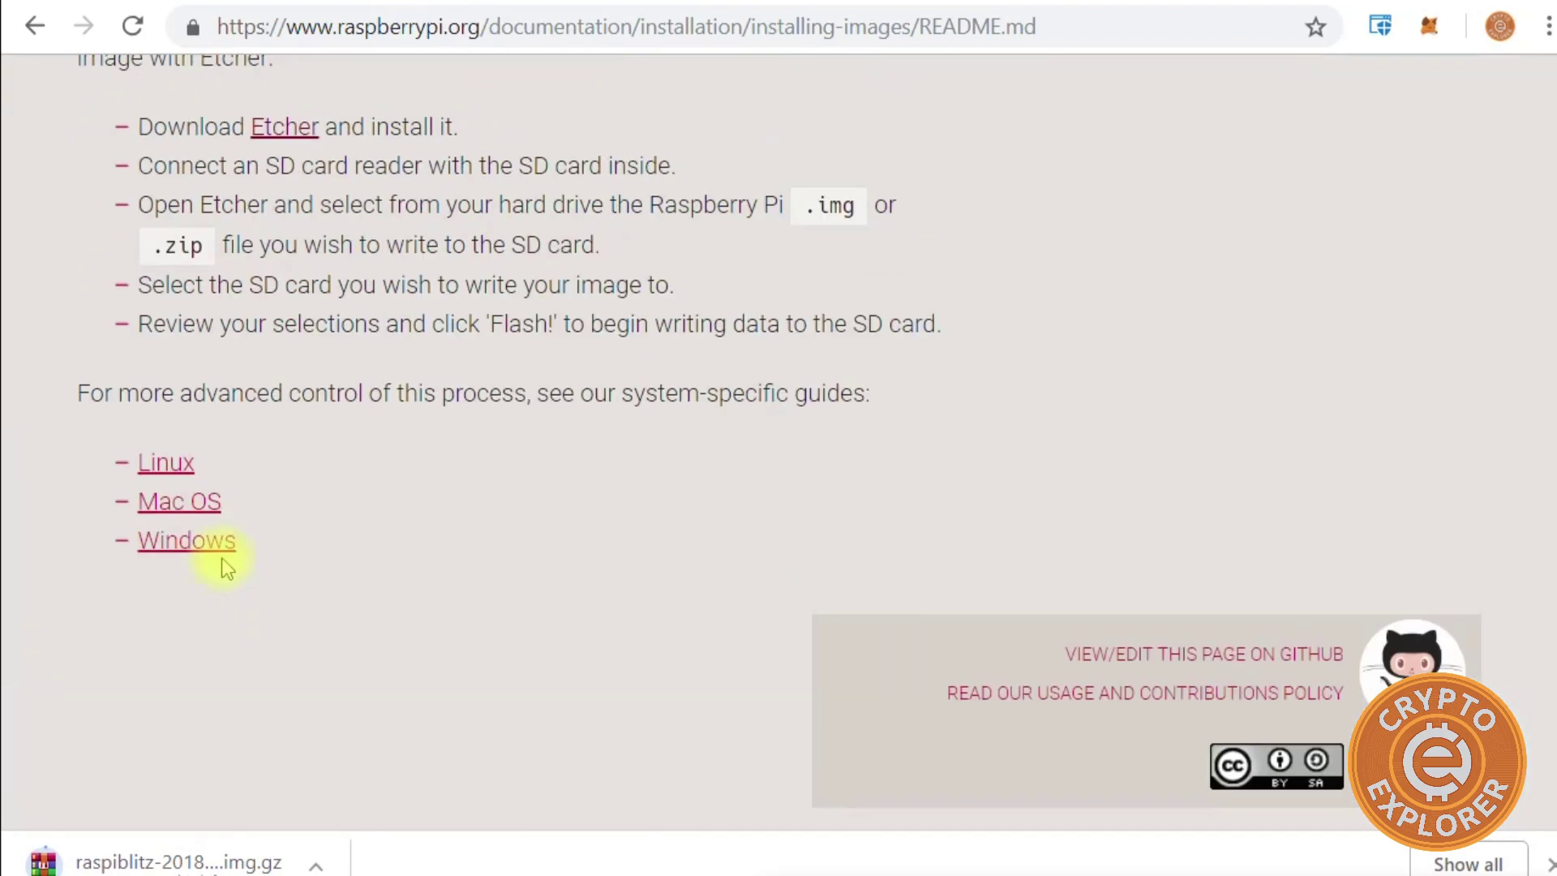
pyautogui.scroll(6, 223, 561)
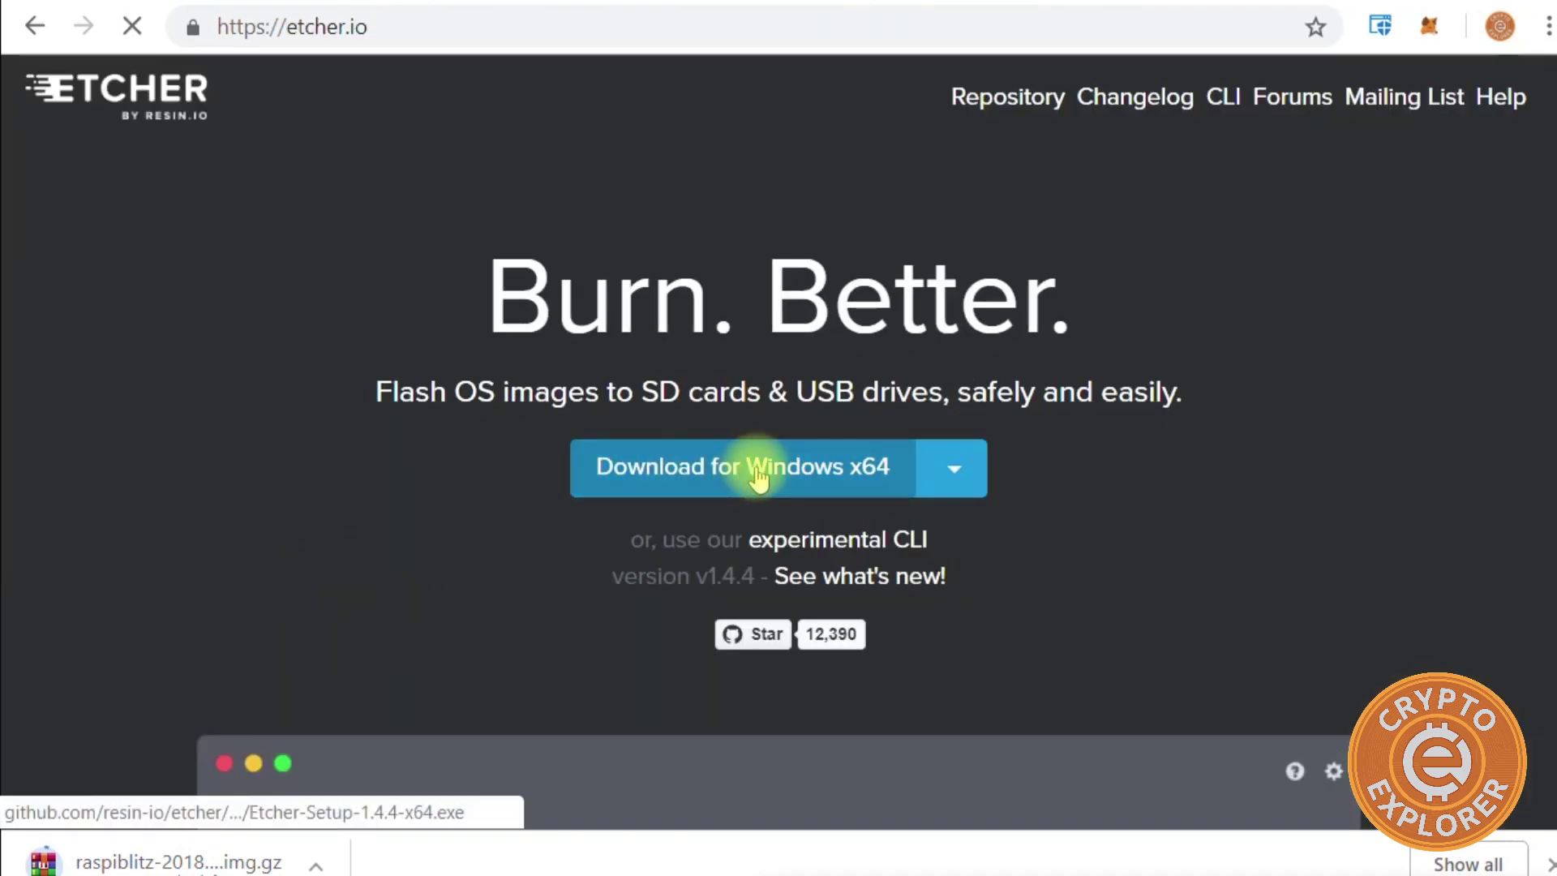
# Step: Download the Etcher 1.4.4 Windows x64 installer, run it, and centre the setup window
pyautogui.click(655, 491)
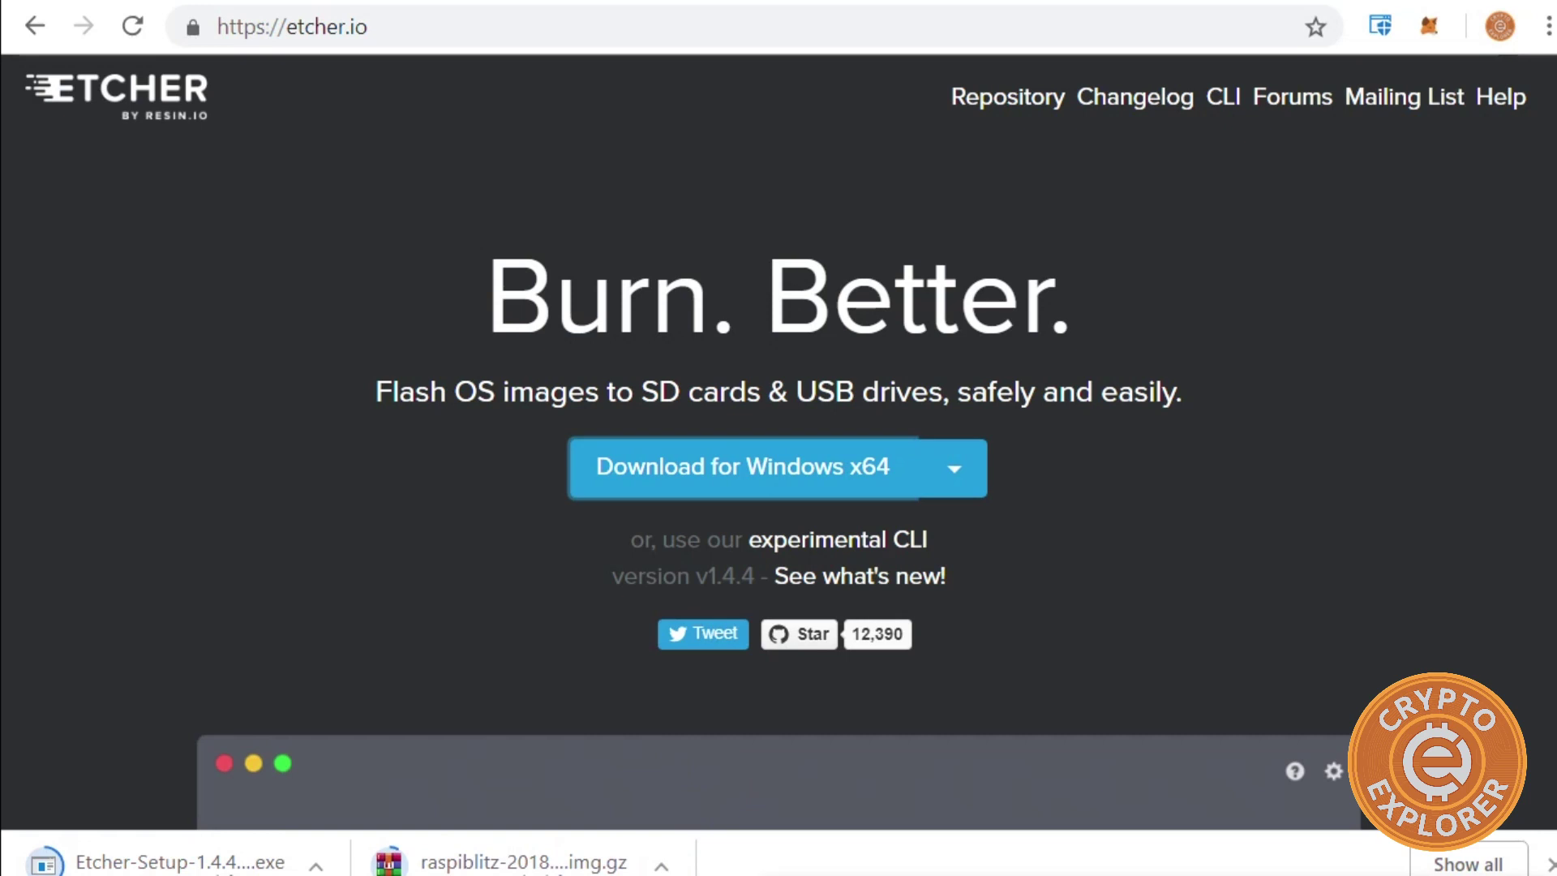
pyautogui.click(742, 467)
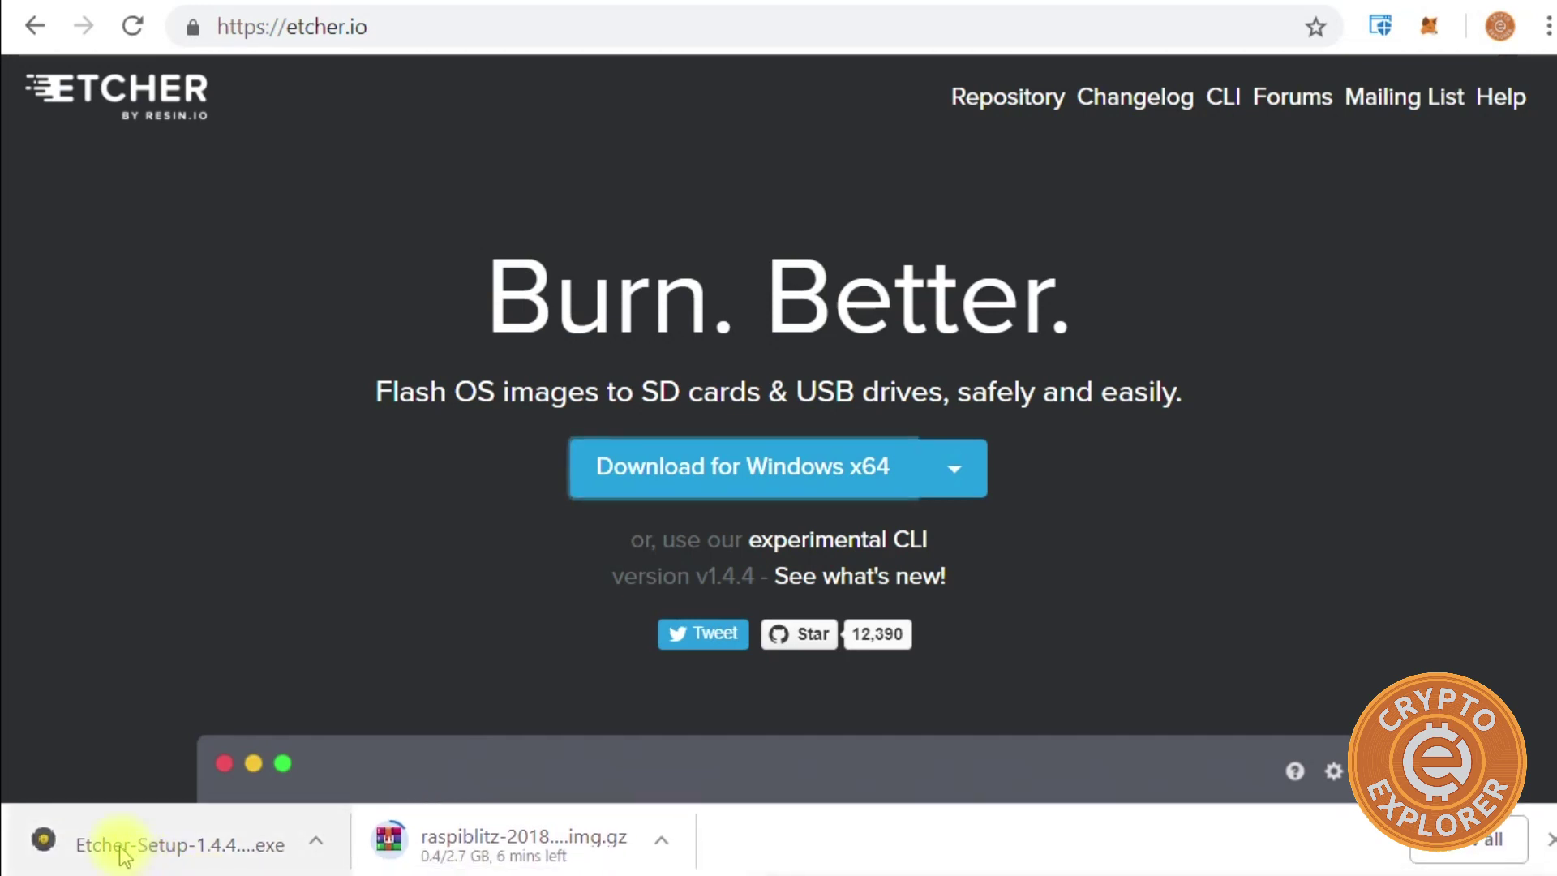
pyautogui.click(123, 851)
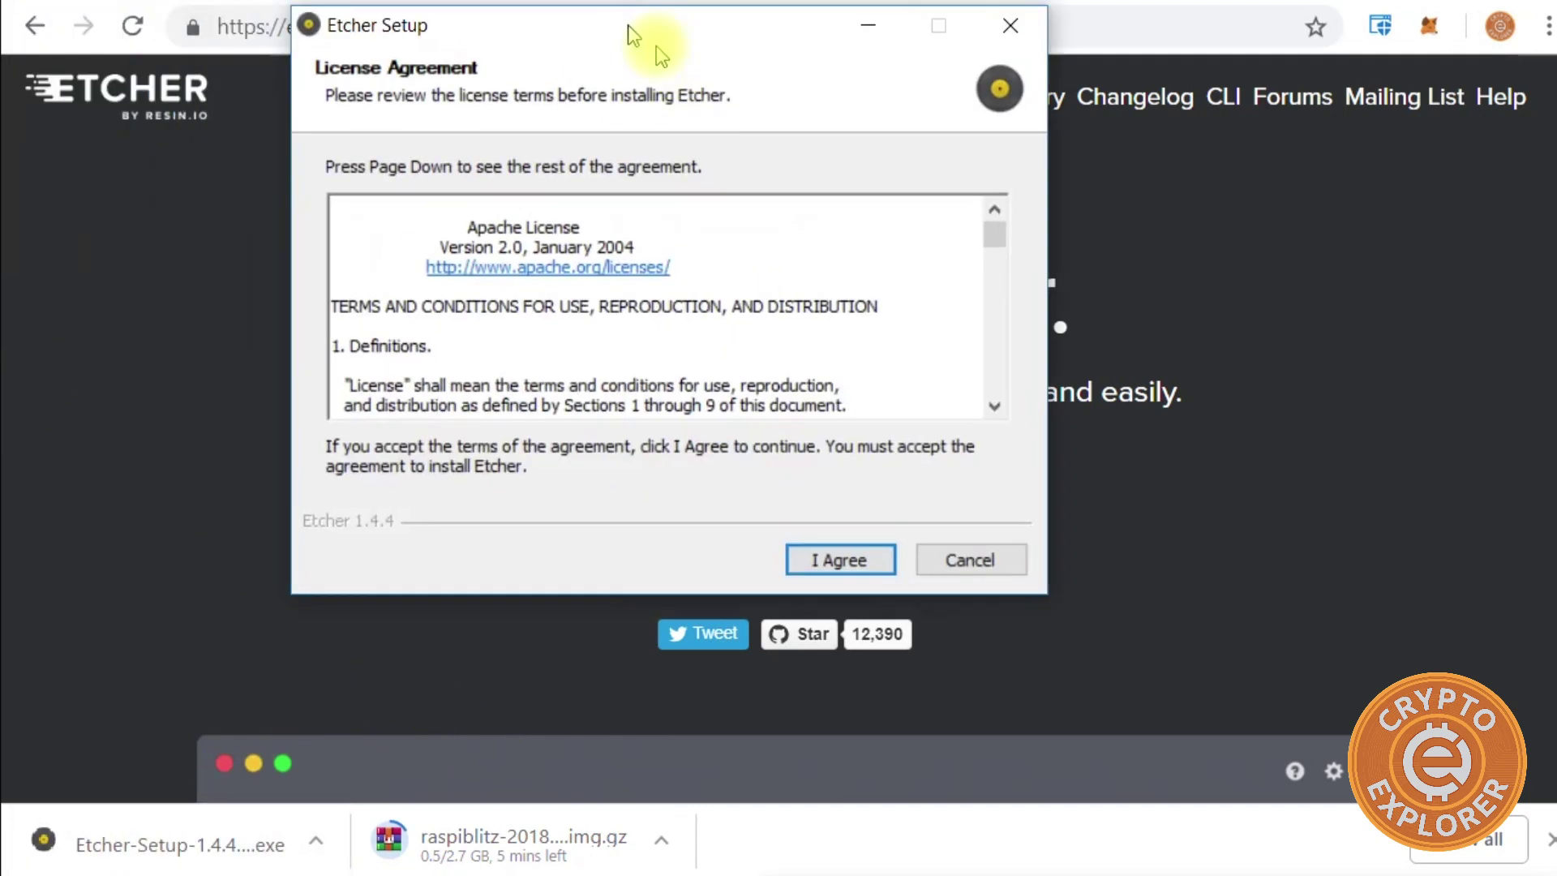
pyautogui.moveTo(636, 35); pyautogui.dragTo(819, 144)
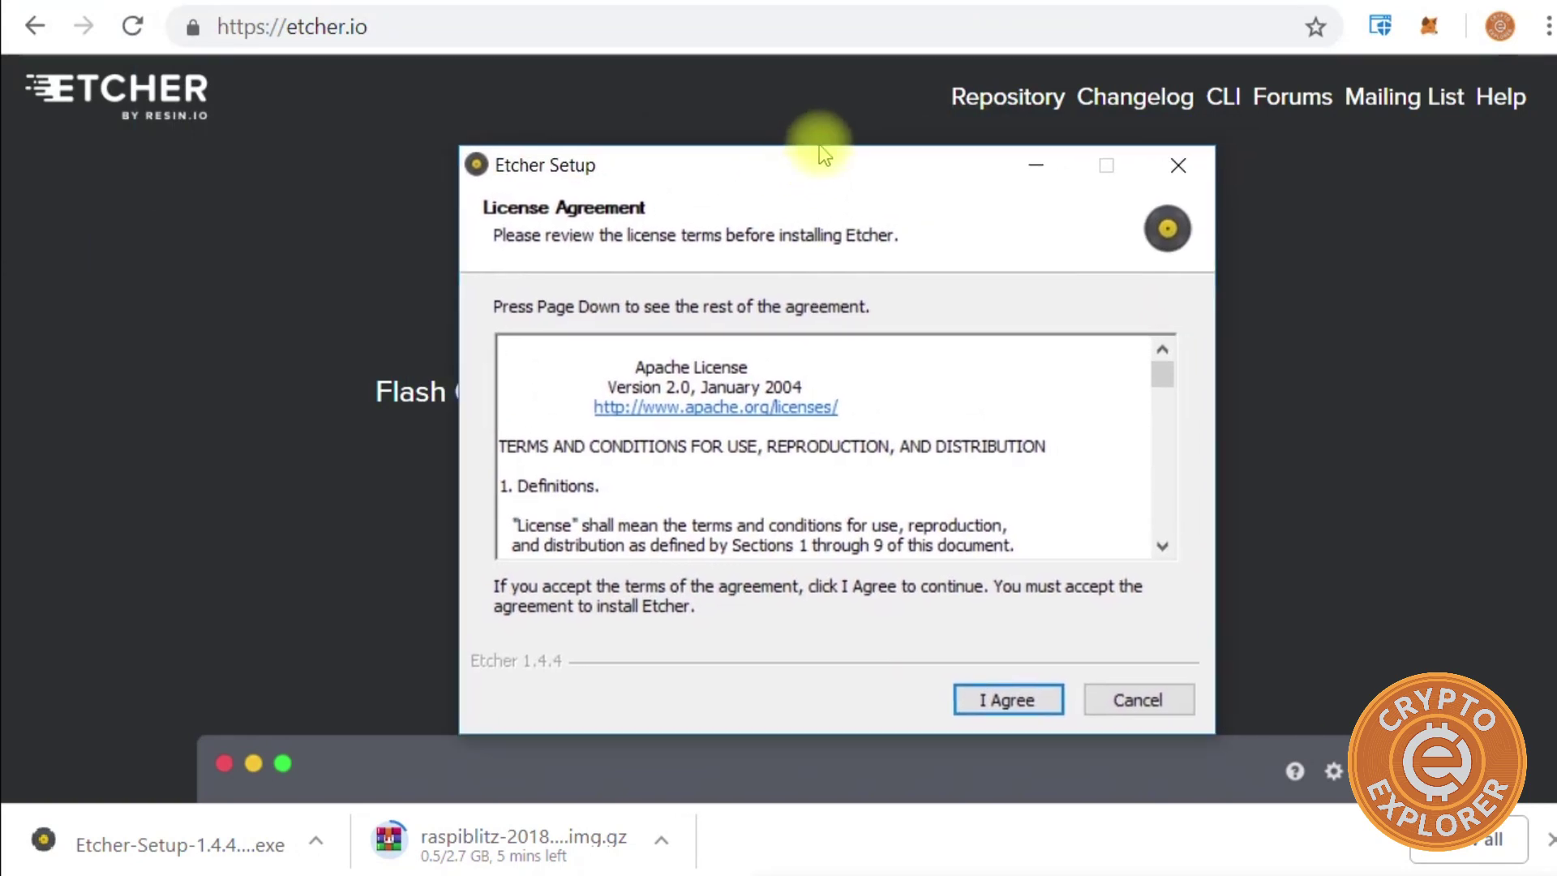
# Step: Agree to the Apache 2.0 license so Etcher installs and launches
pyautogui.click(996, 700)
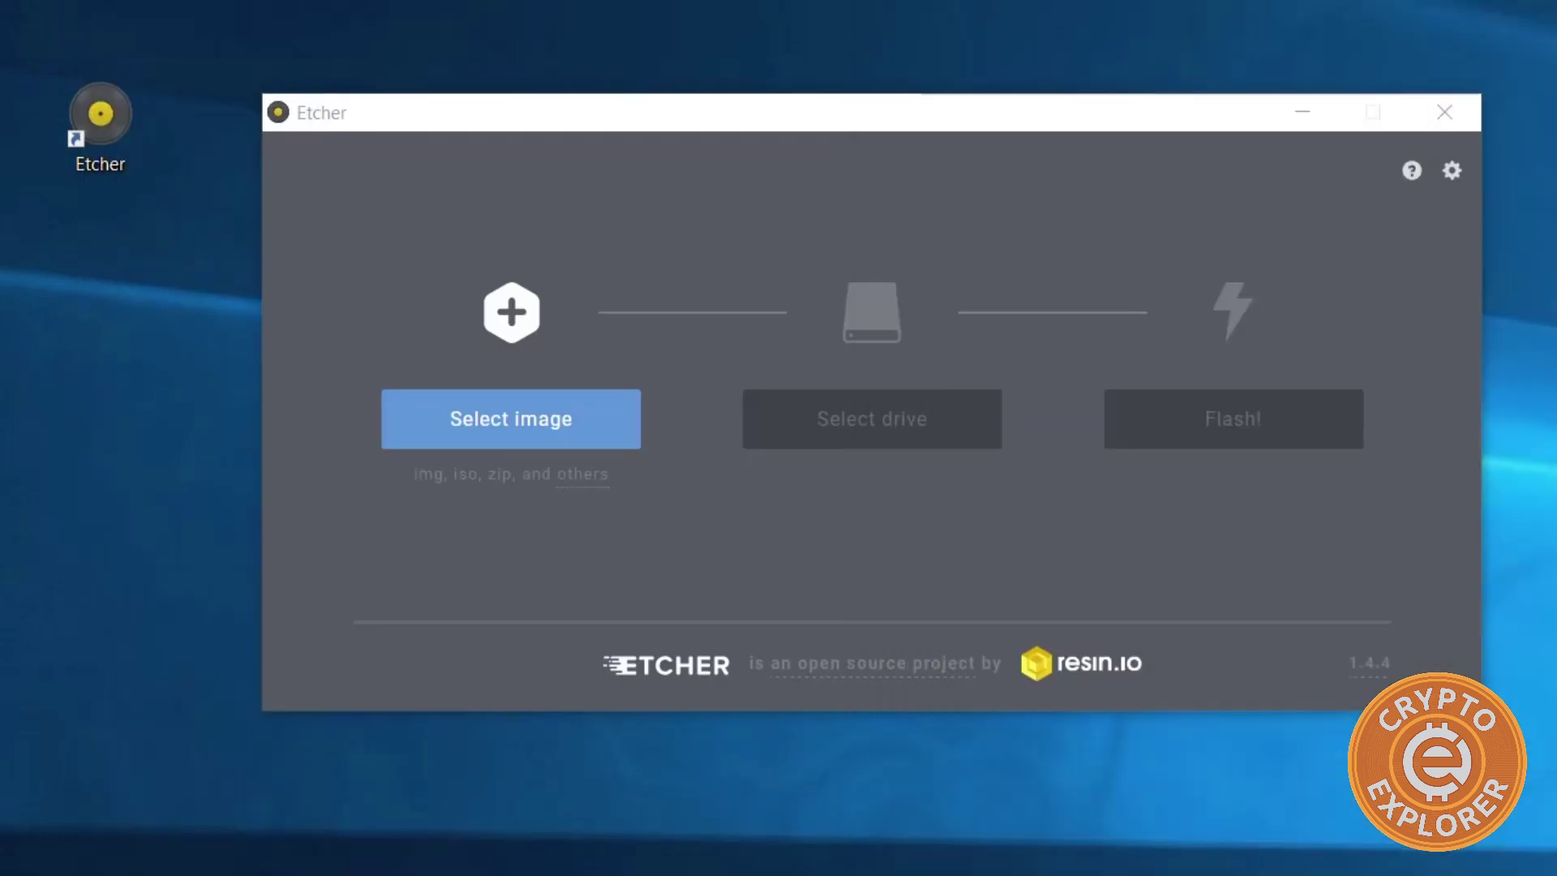
# Step: Load raspiblitz-2018-08-28.img.gz (3.7 GB) from Downloads as Etcher's source image
pyautogui.click(522, 427)
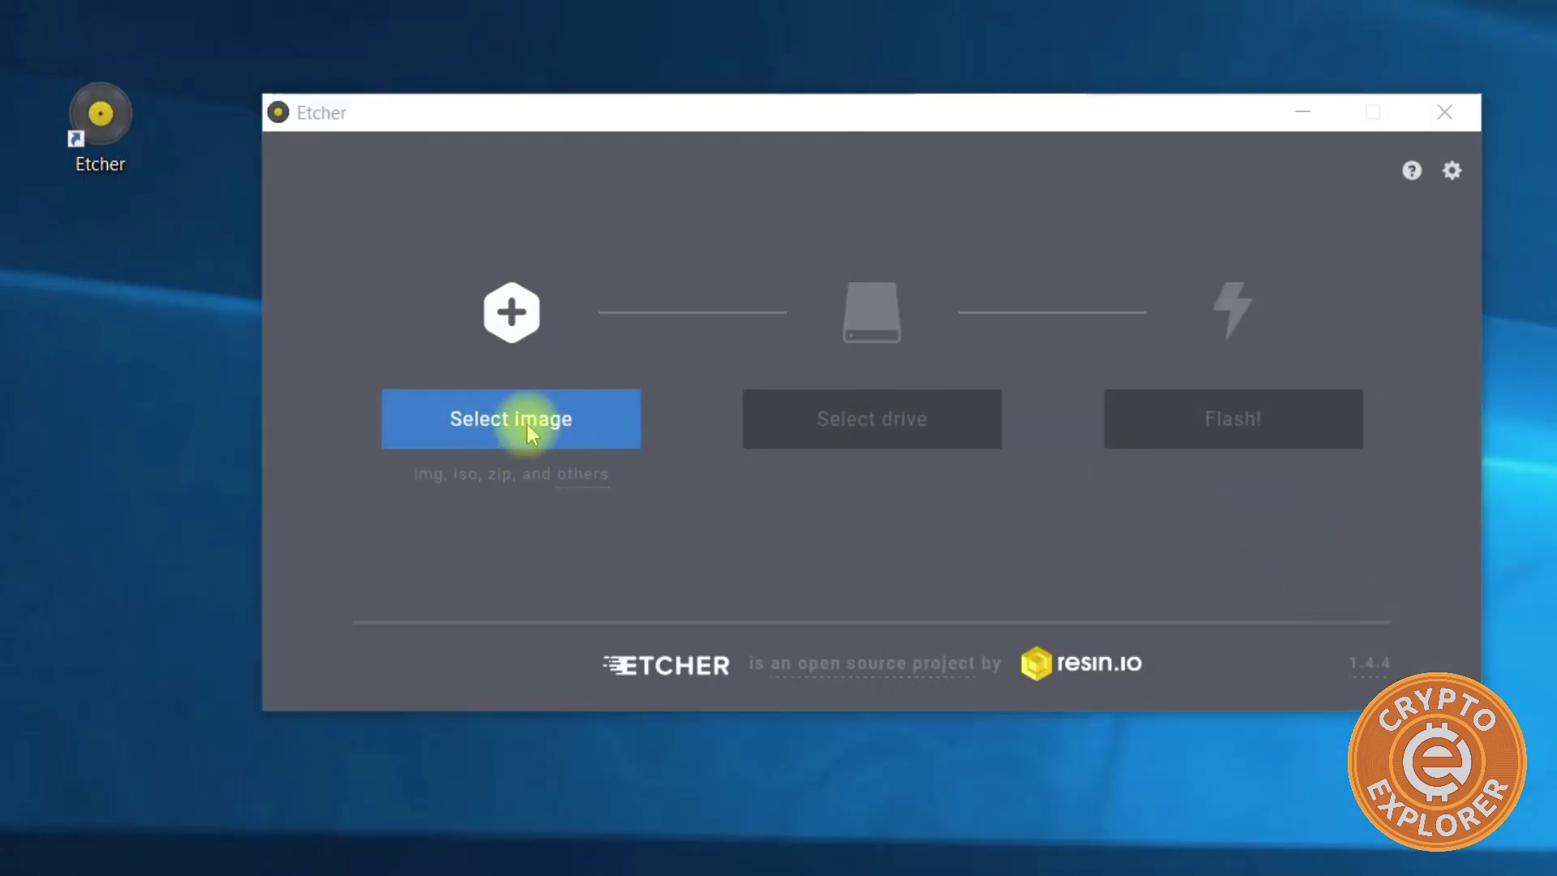
pyautogui.moveTo(938, 157); pyautogui.dragTo(162, 595)
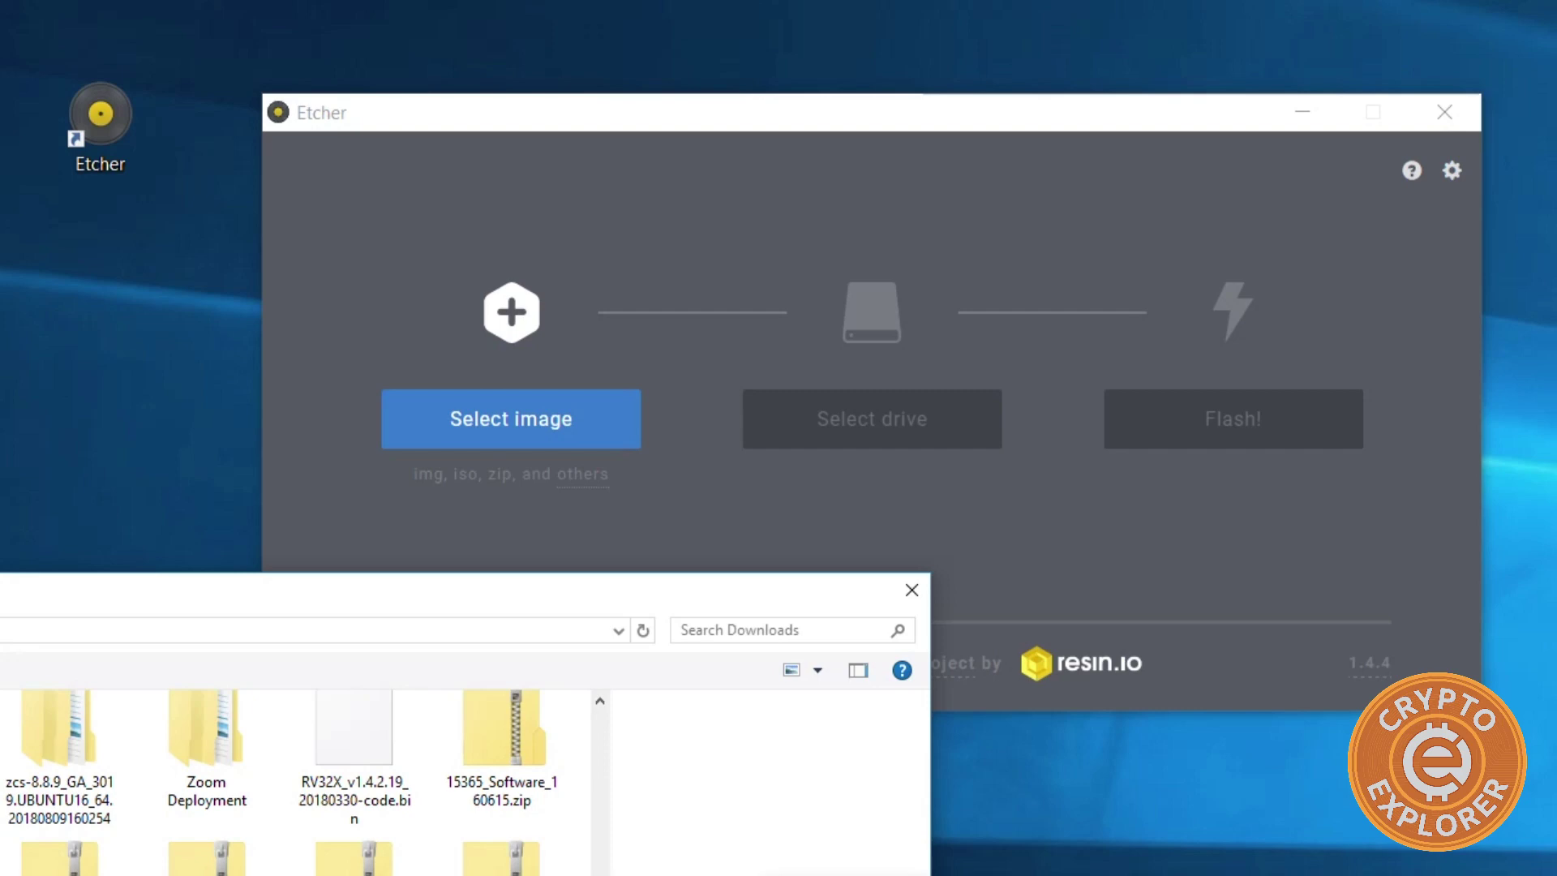
pyautogui.moveTo(929, 730); pyautogui.dragTo(305, 729)
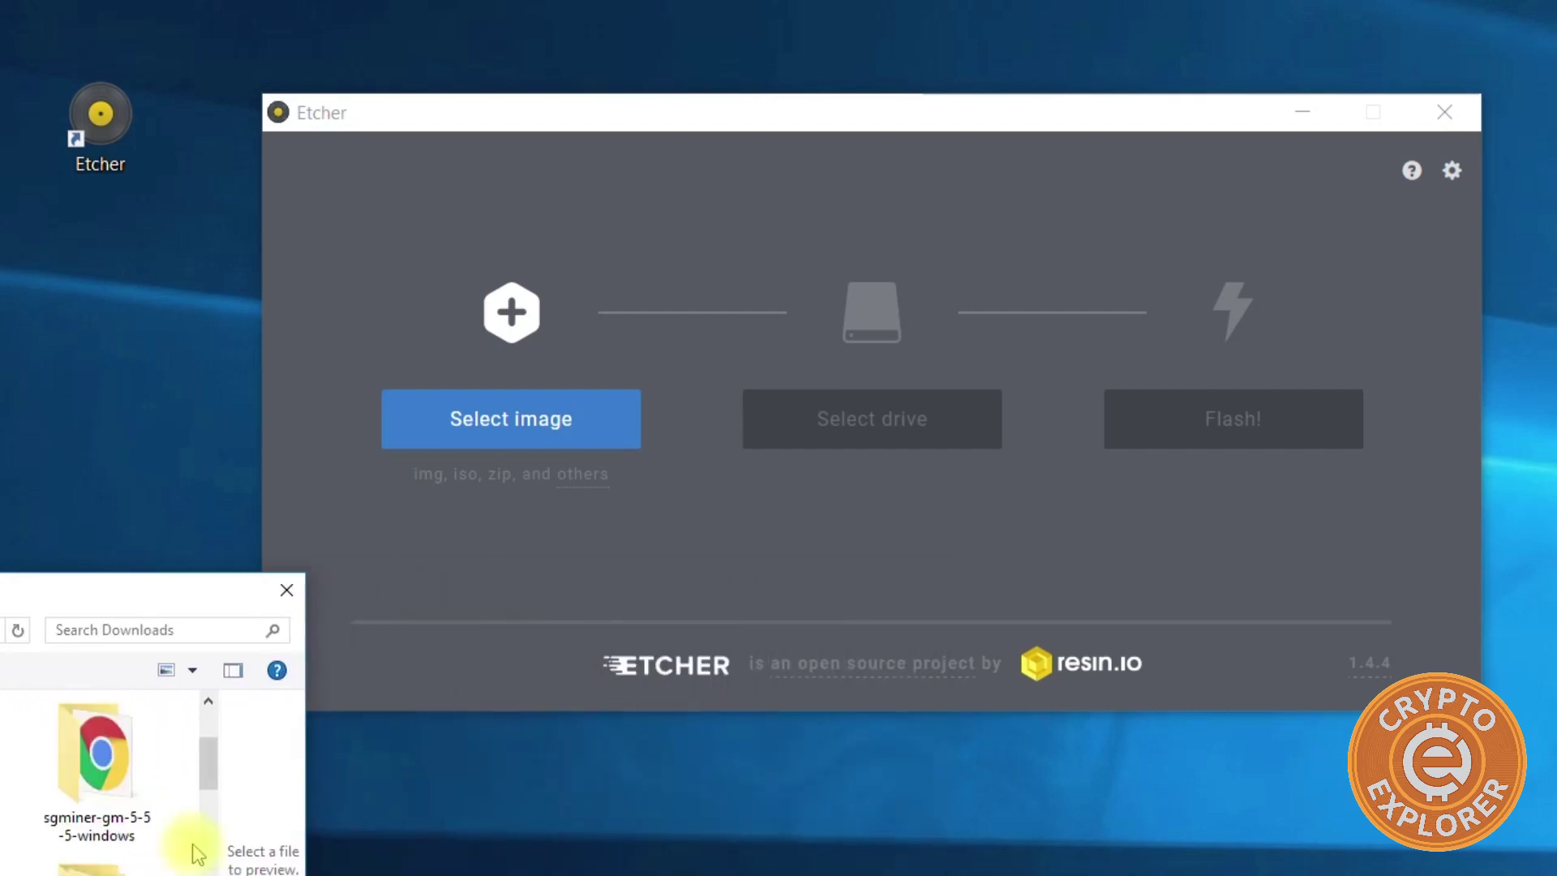
pyautogui.scroll(-5, 212, 757)
pyautogui.scroll(-2, 97, 779)
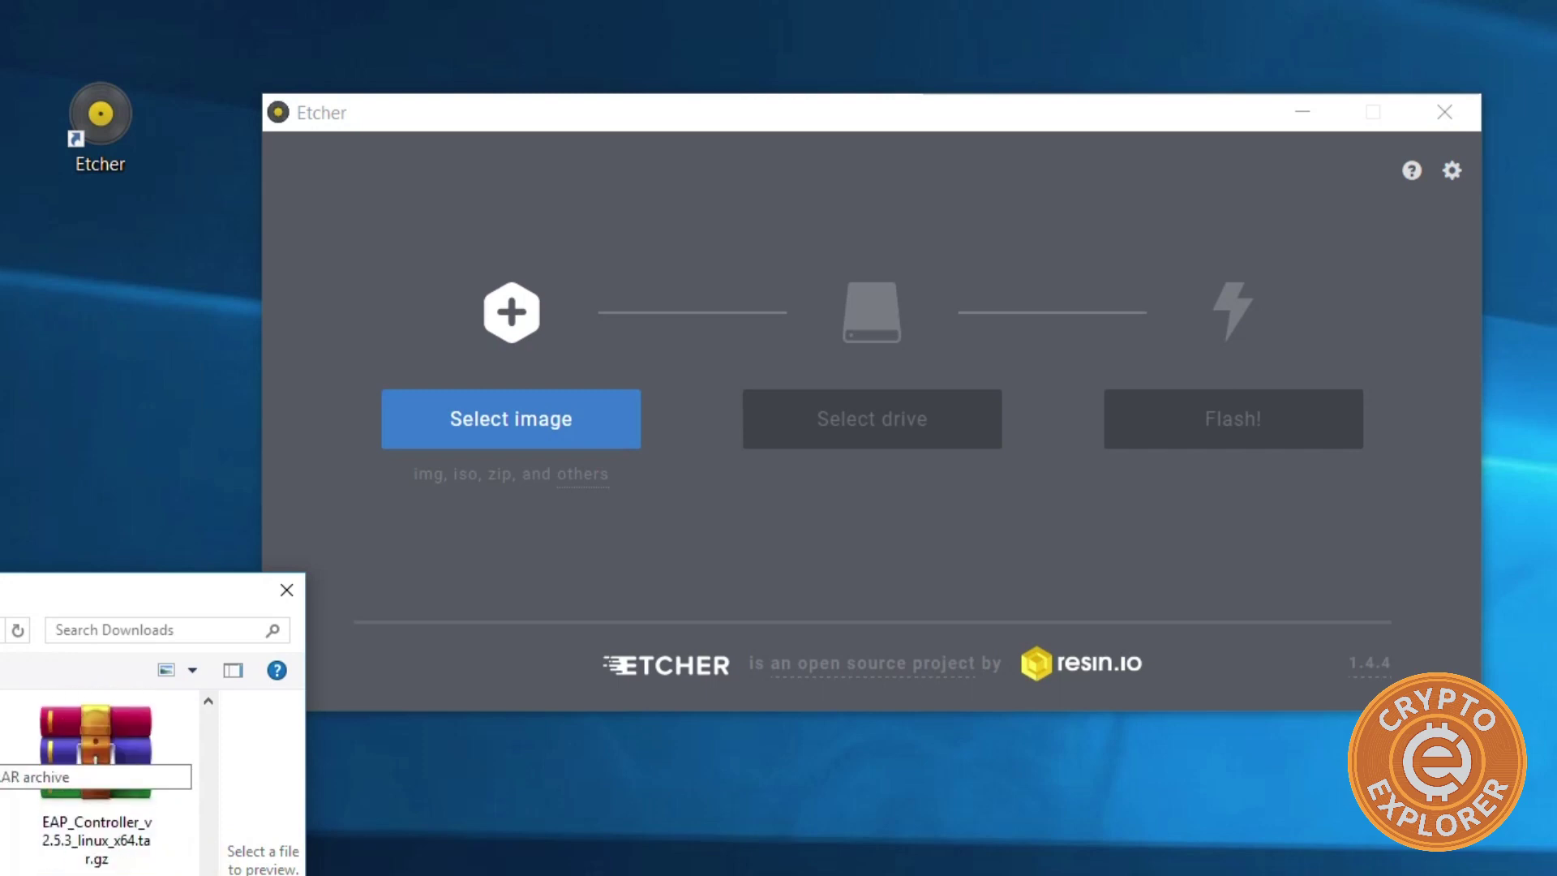
pyautogui.moveTo(162, 590); pyautogui.dragTo(300, 267)
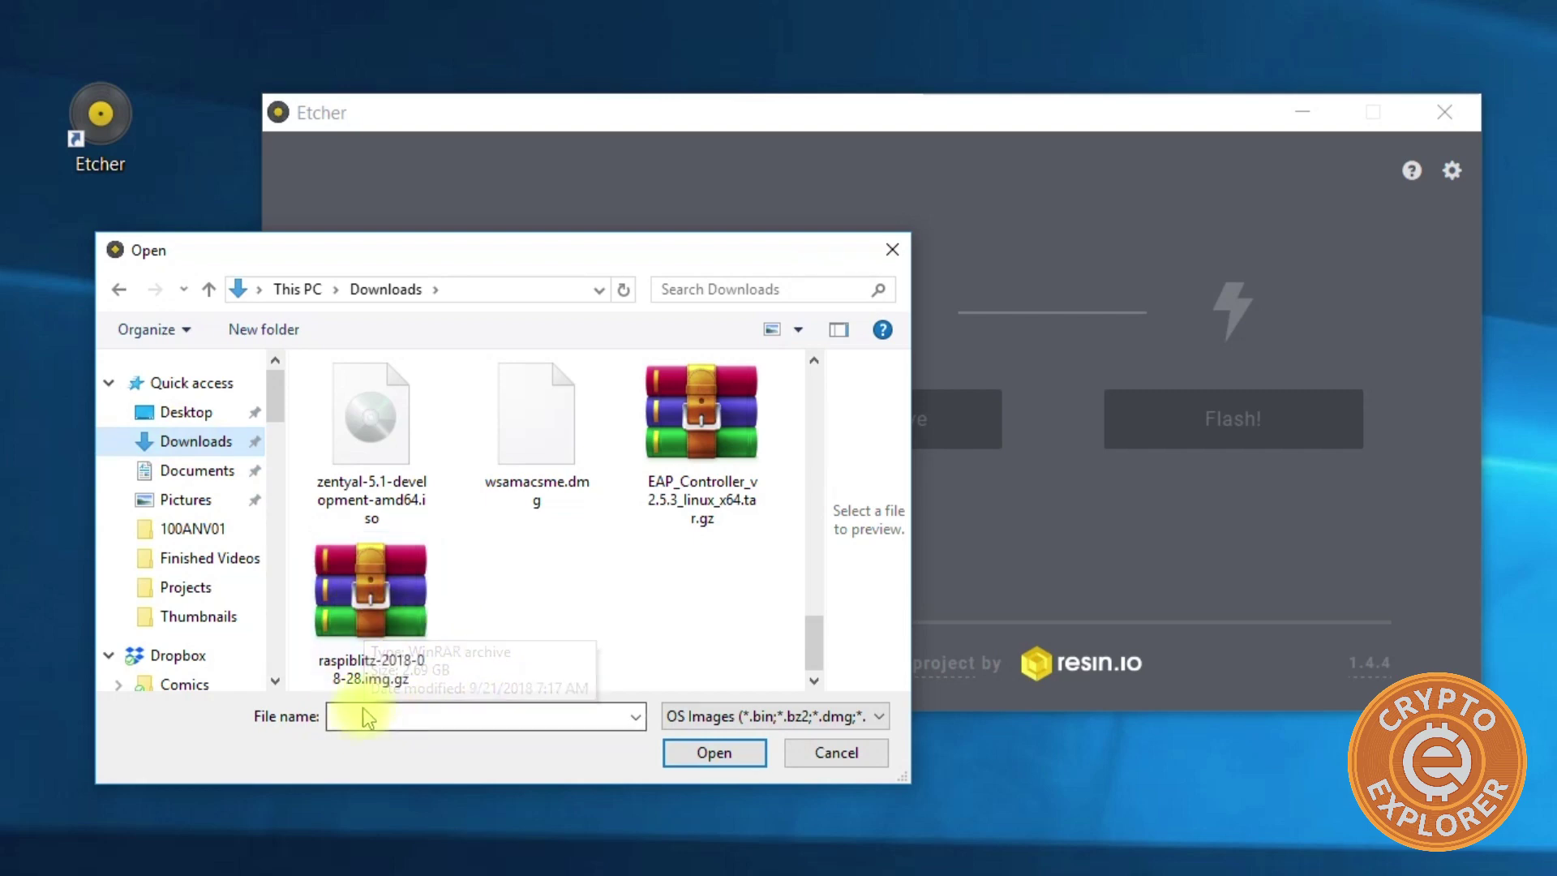
pyautogui.click(392, 677)
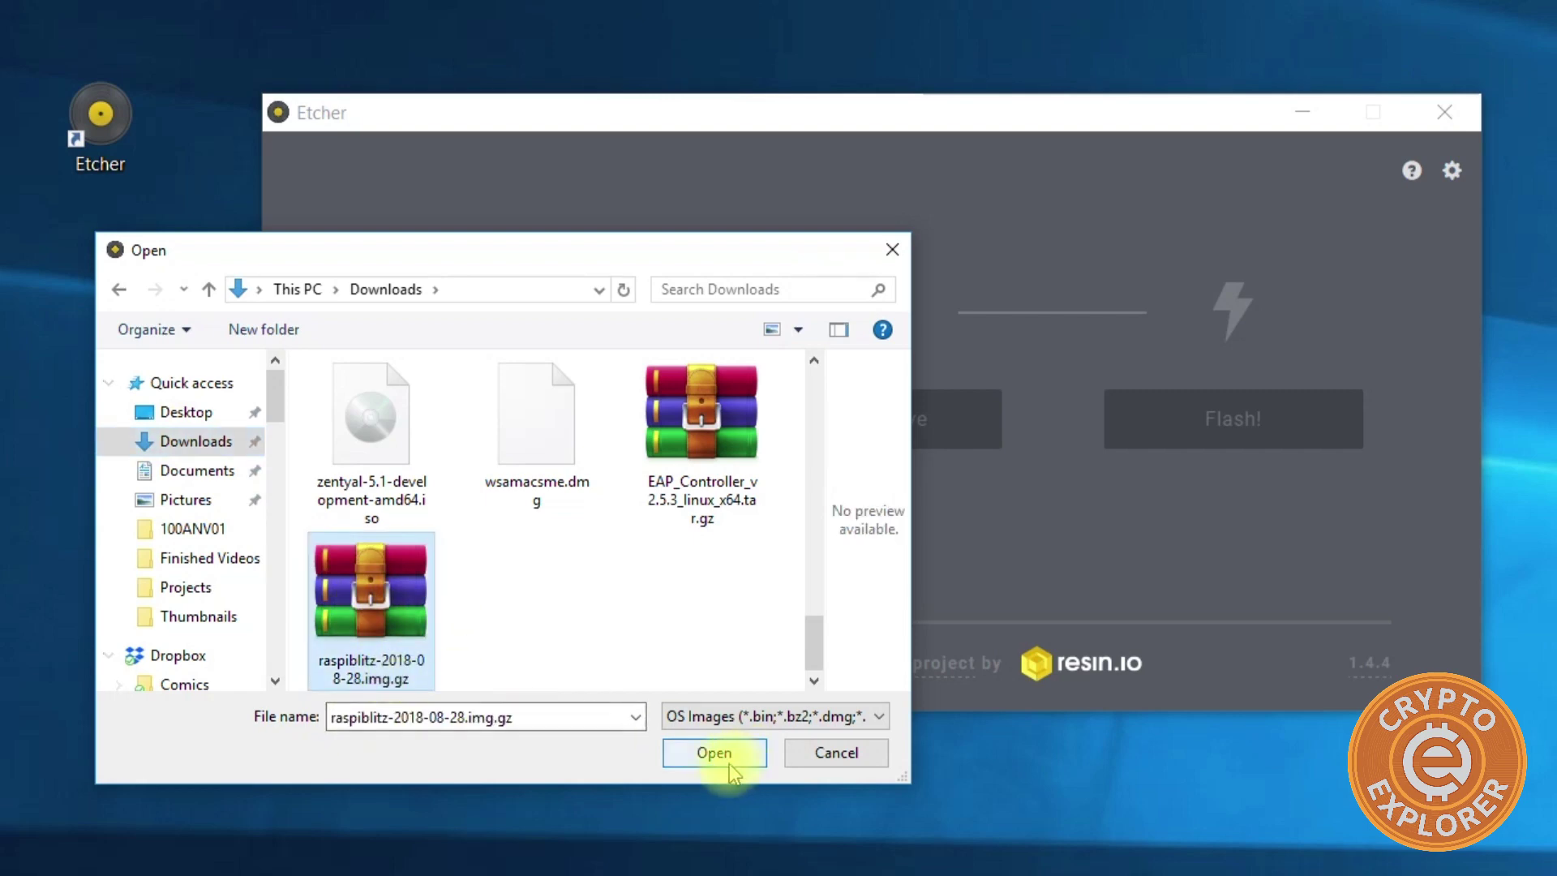
pyautogui.click(744, 756)
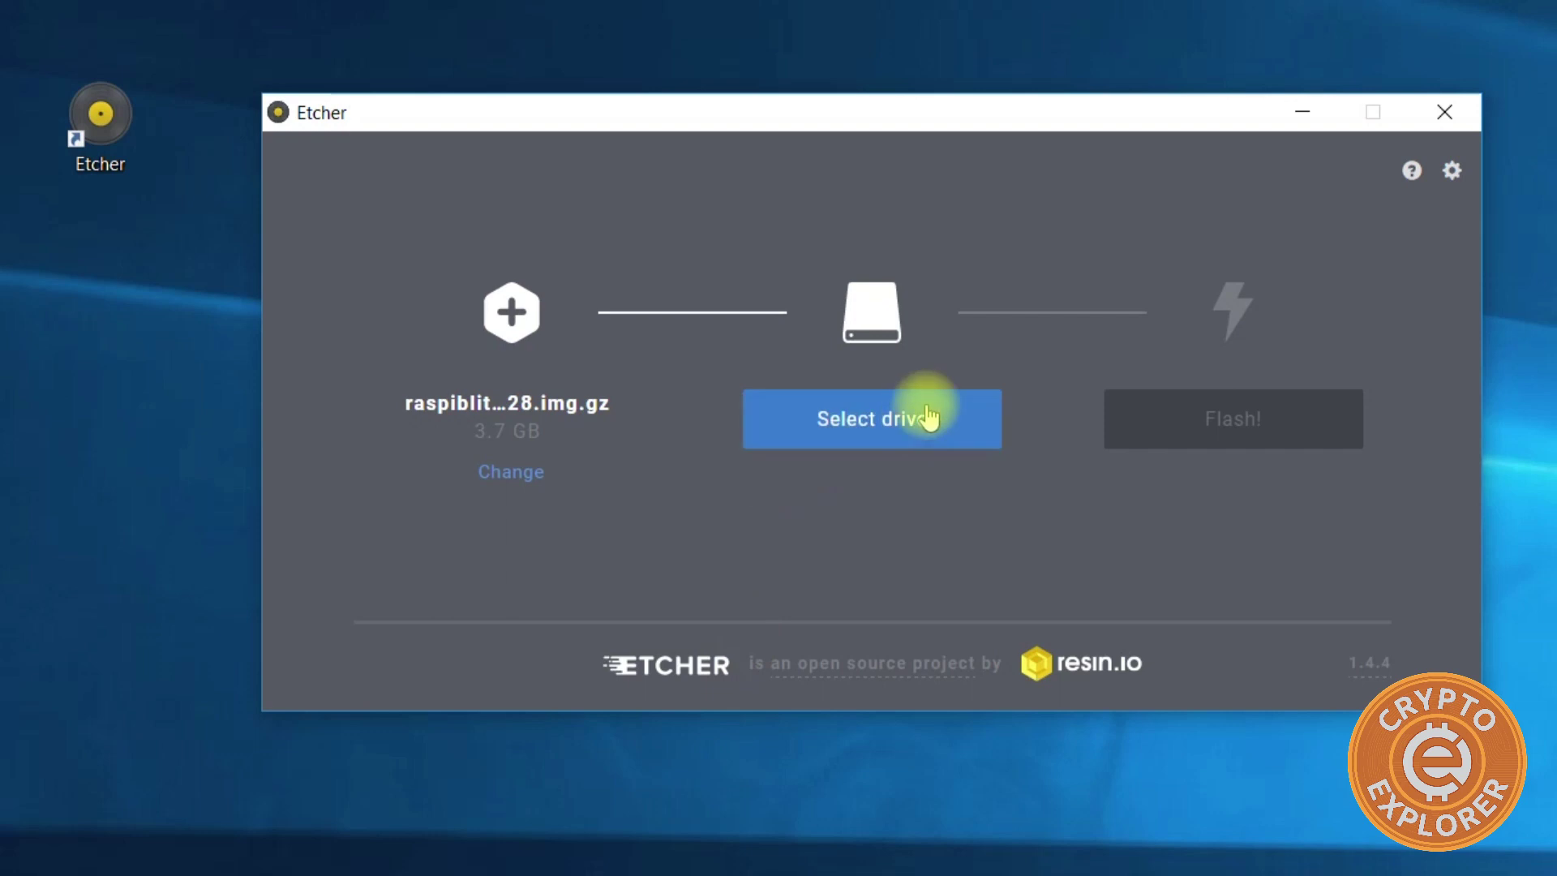
# Step: Target the 15.93 GB Generic STORAGE DEVICE and flash the raspiblitz image onto it
pyautogui.click(904, 440)
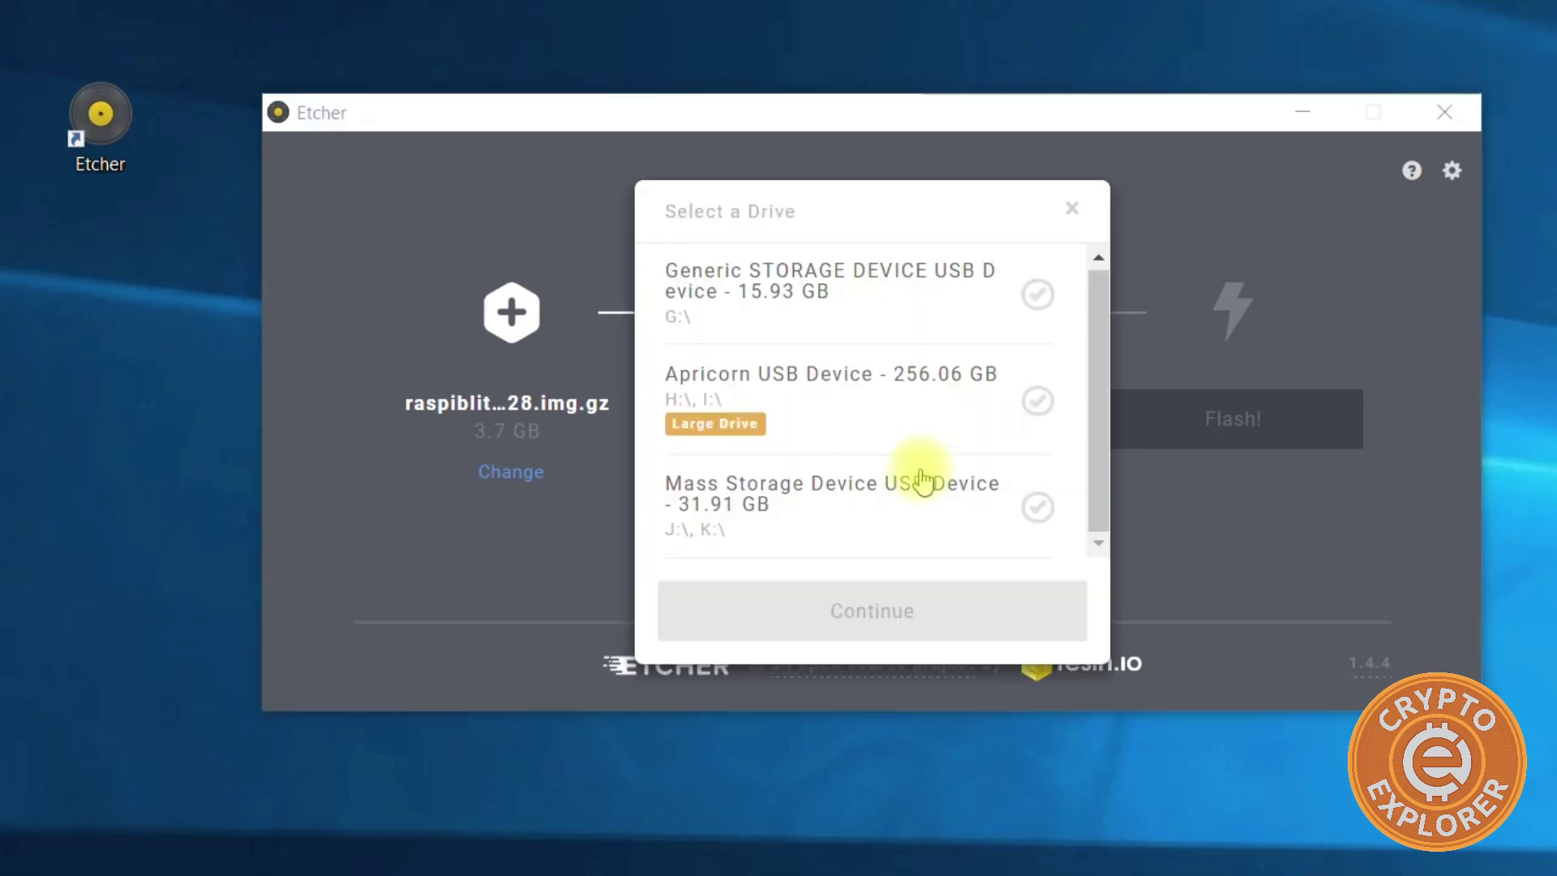
pyautogui.click(846, 318)
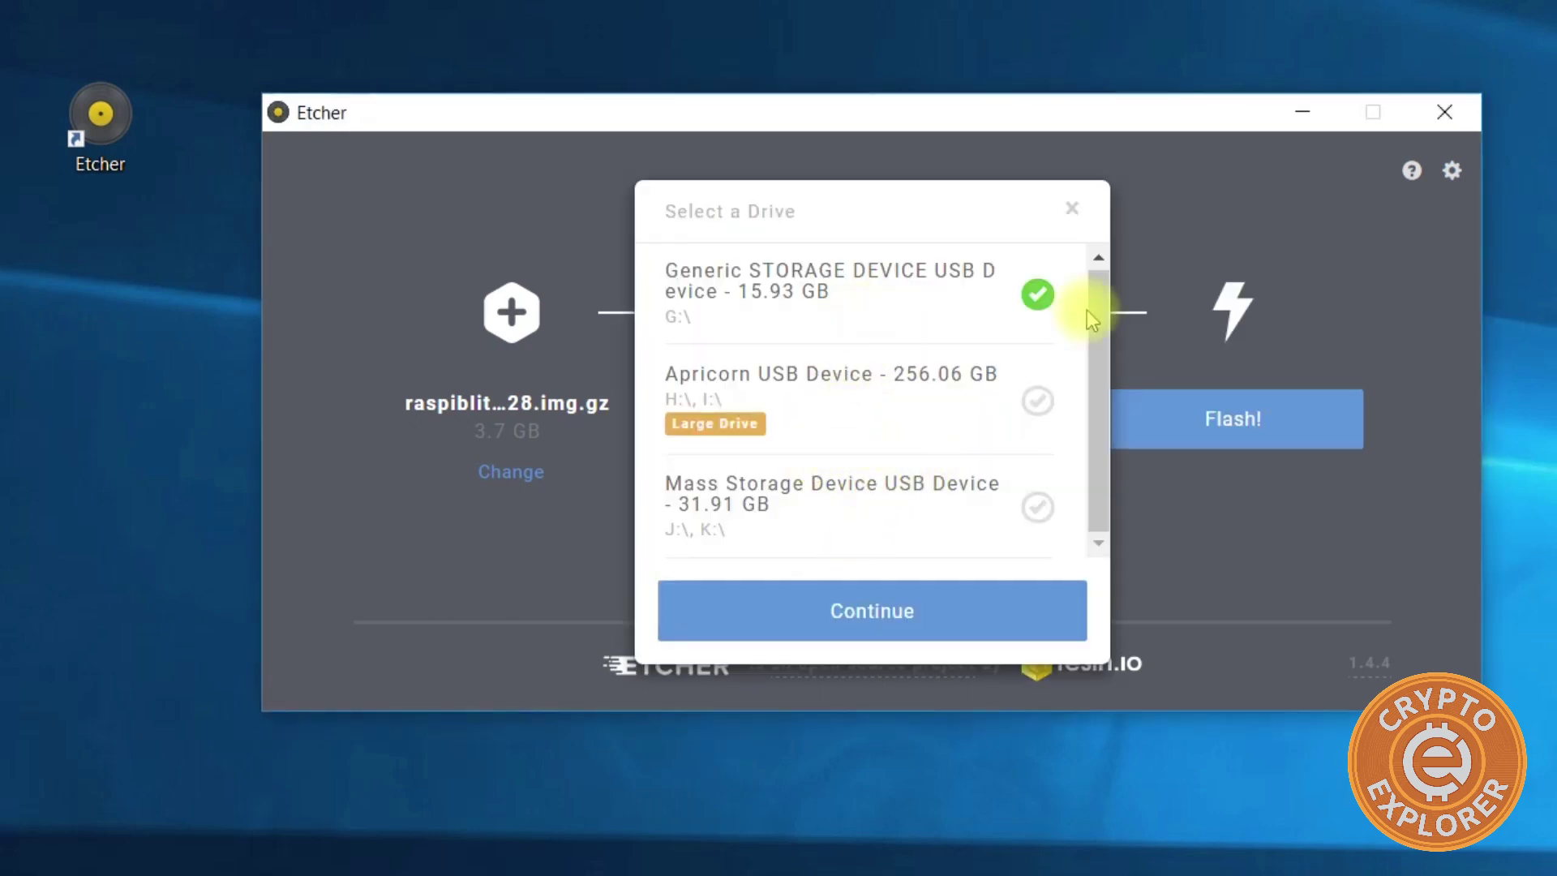
pyautogui.click(804, 637)
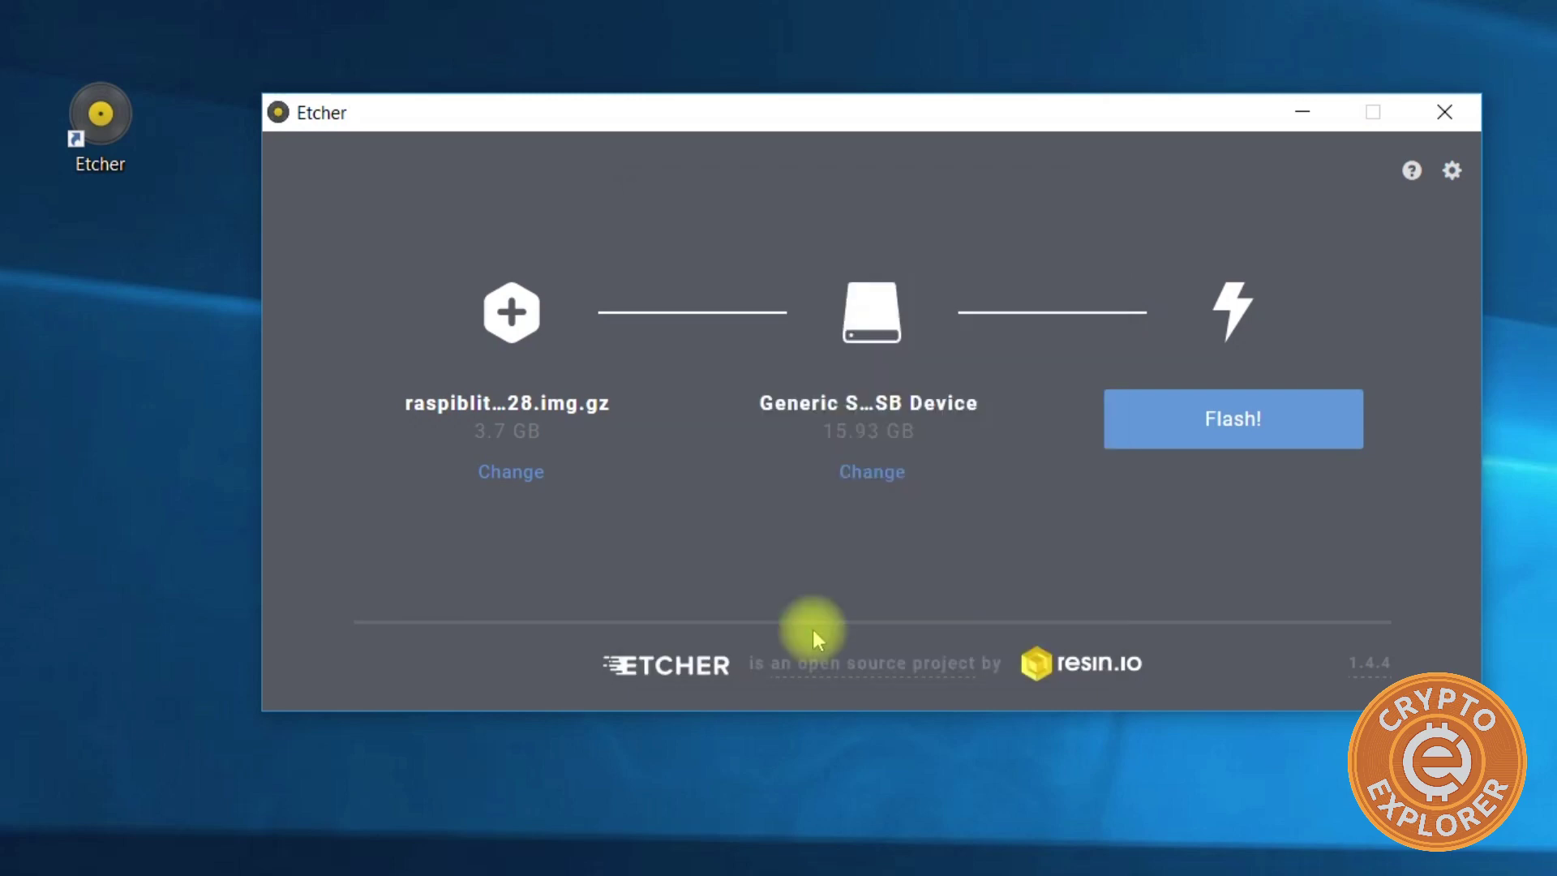
pyautogui.click(1222, 430)
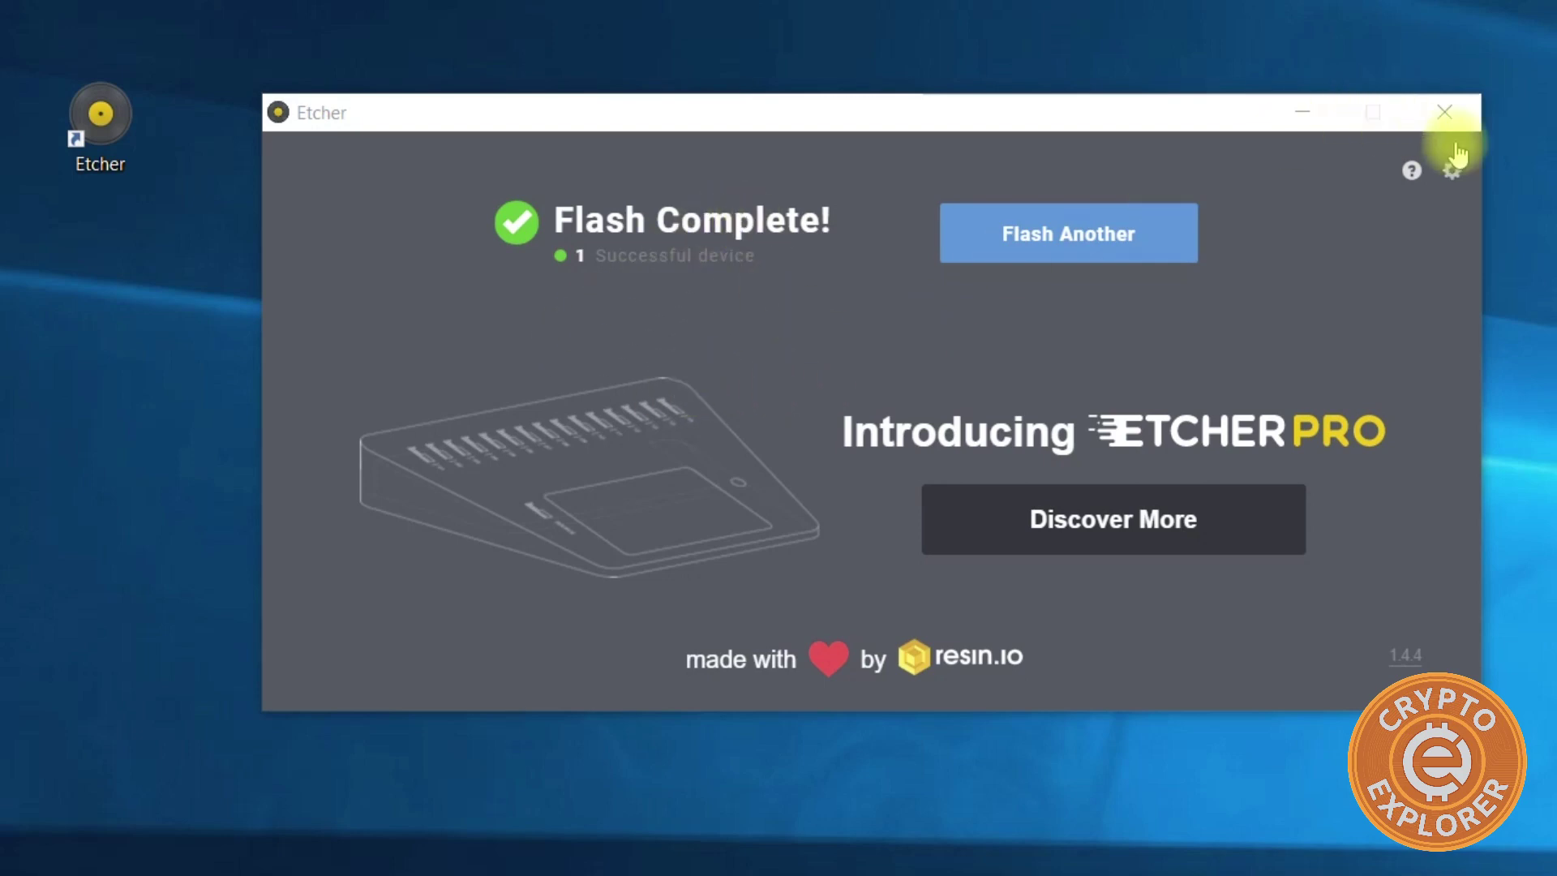
# Step: Close Etcher after the completed flash, returning to the RaspiBlitz GitHub README
pyautogui.click(1449, 117)
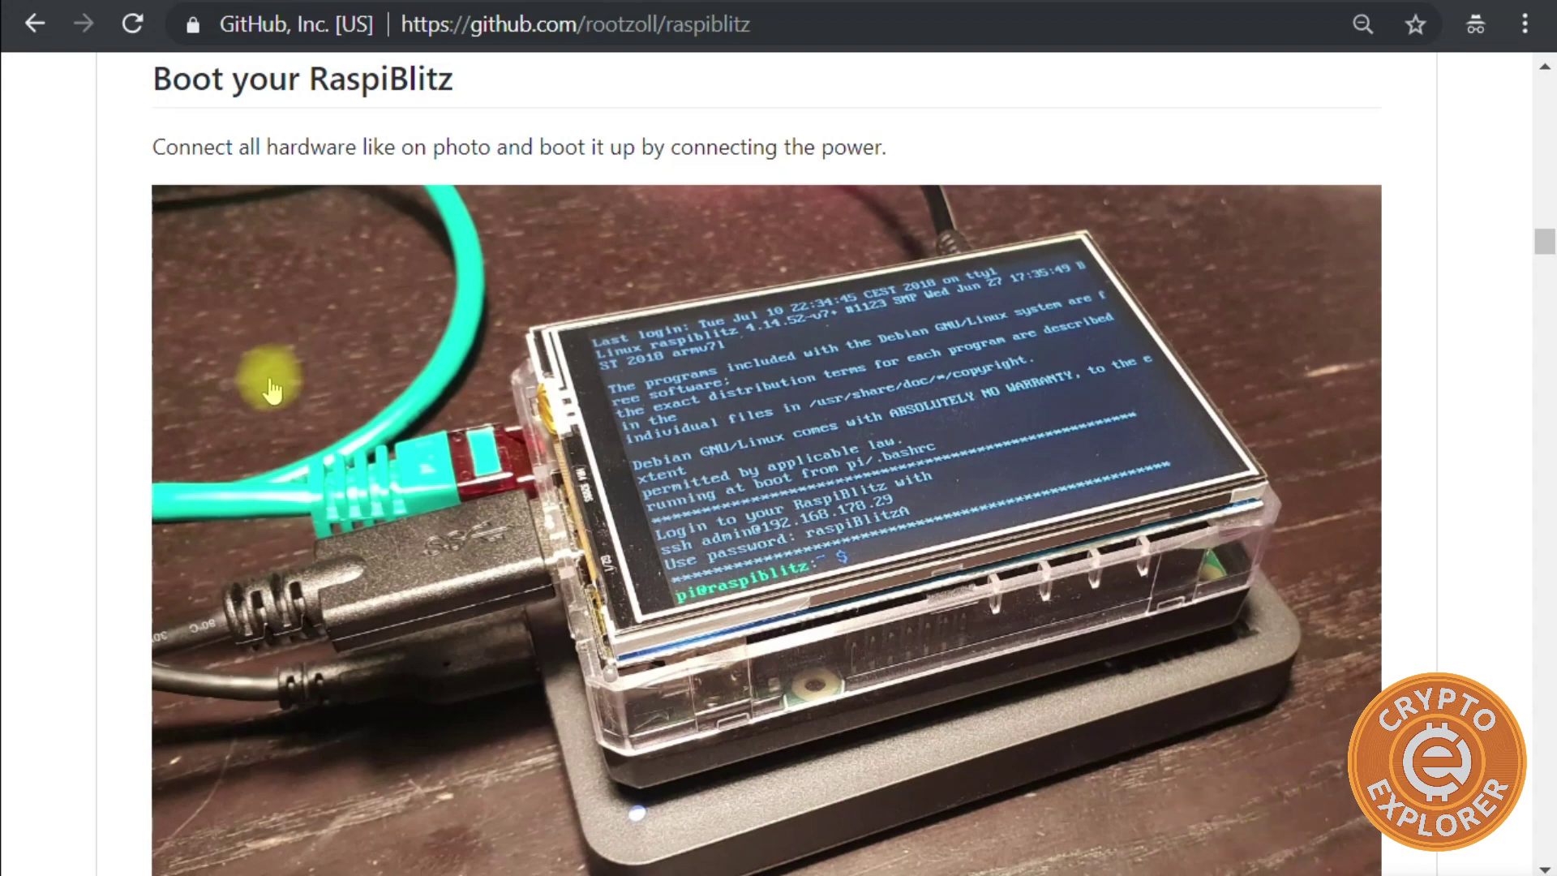
pyautogui.scroll(-2, 159, 492)
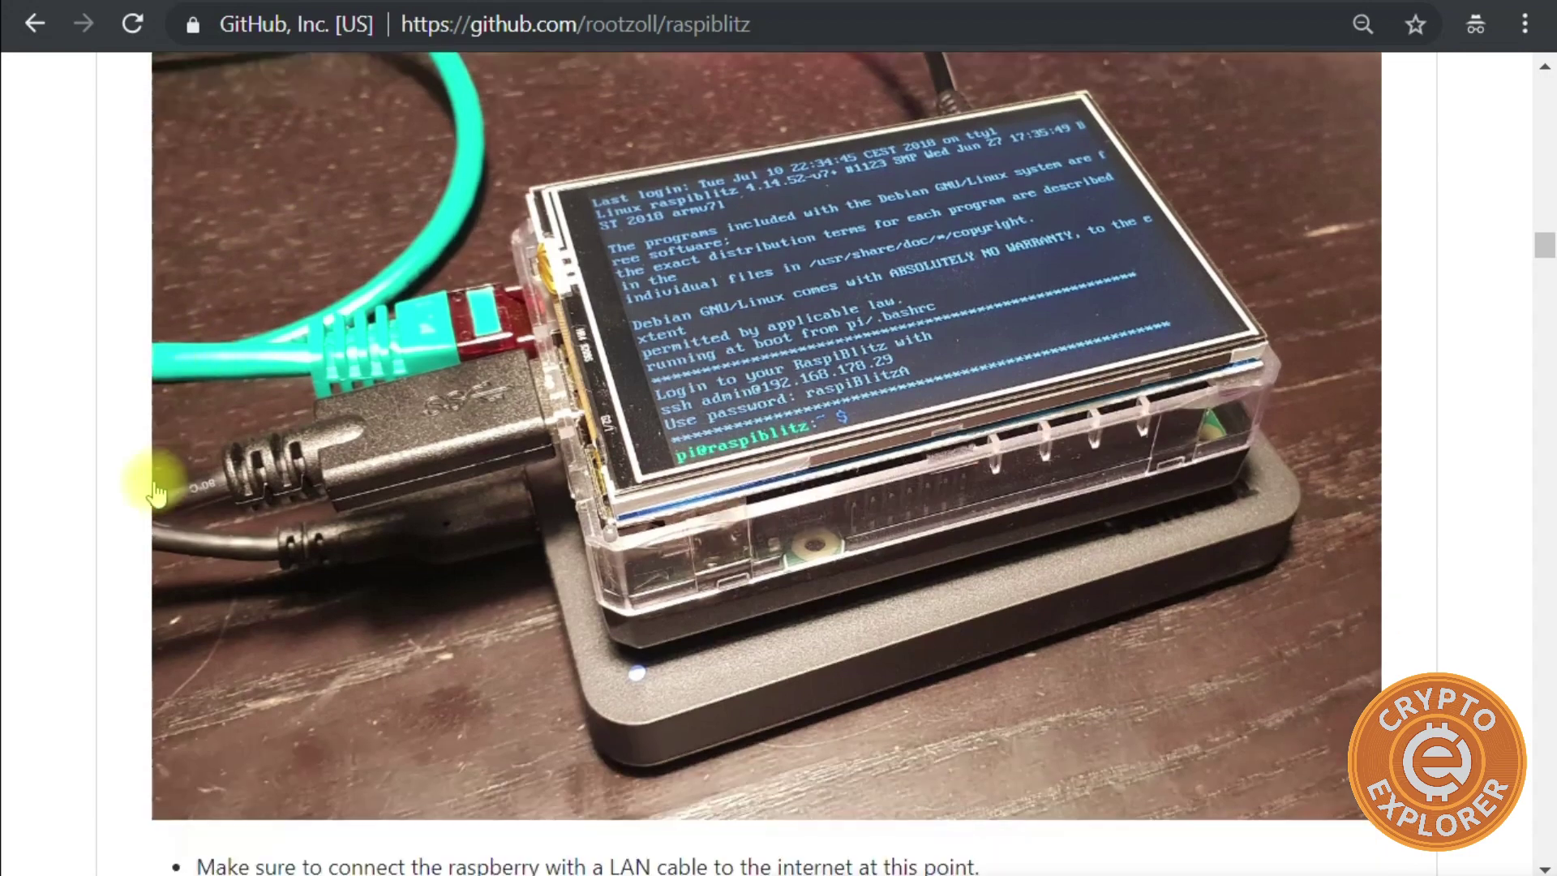
pyautogui.scroll(-2, 115, 469)
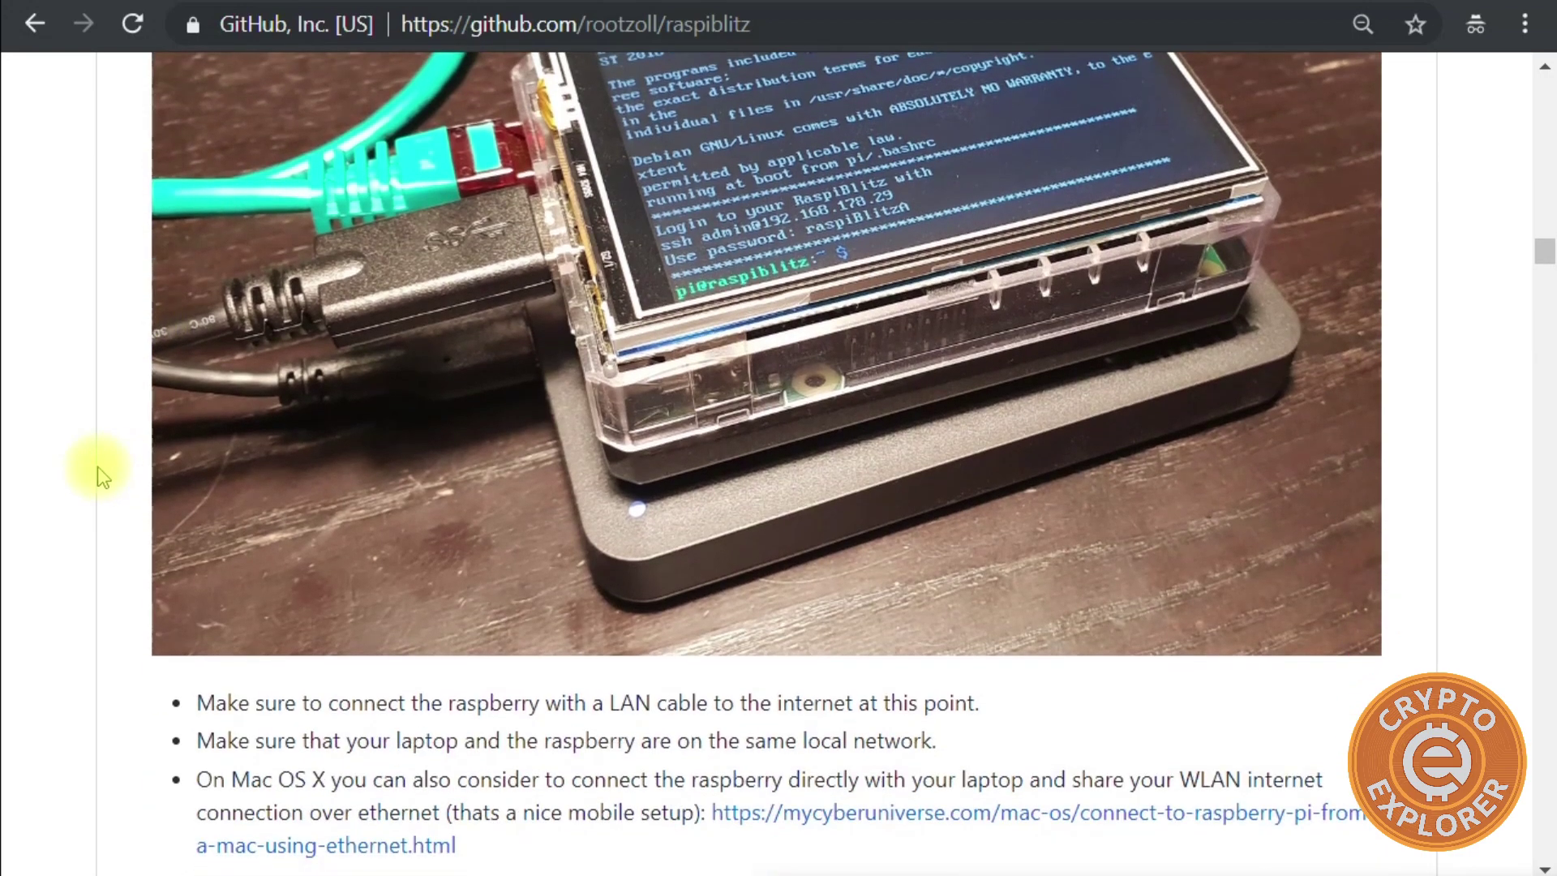